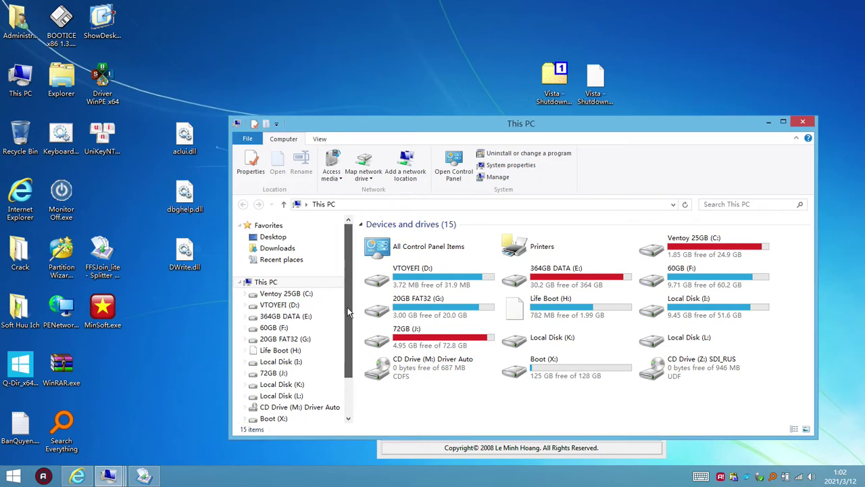
- Open the Soft Huu Ich folder from the desktop and maximize its window
{"action": "scroll", "coordinate": [297, 318], "scroll_direction": "down", "scroll_amount": 3}
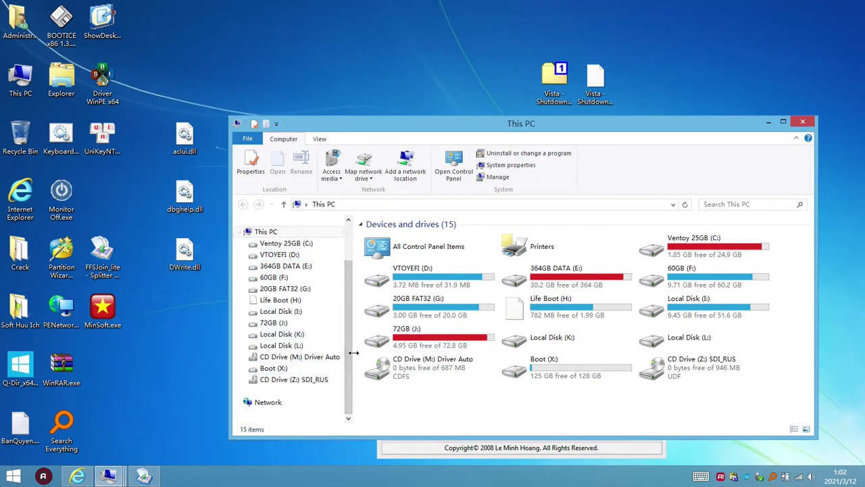
{"action": "mouse_move", "coordinate": [354, 352]}
{"action": "left_mouse_down"}
{"action": "mouse_move", "coordinate": [363, 352]}
{"action": "mouse_move", "coordinate": [352, 352]}
{"action": "left_mouse_up"}
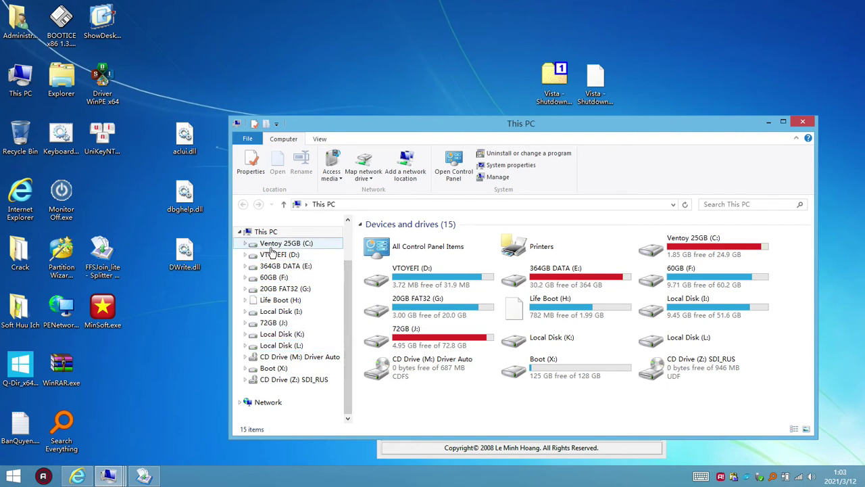
{"action": "double_click", "coordinate": [20, 308]}
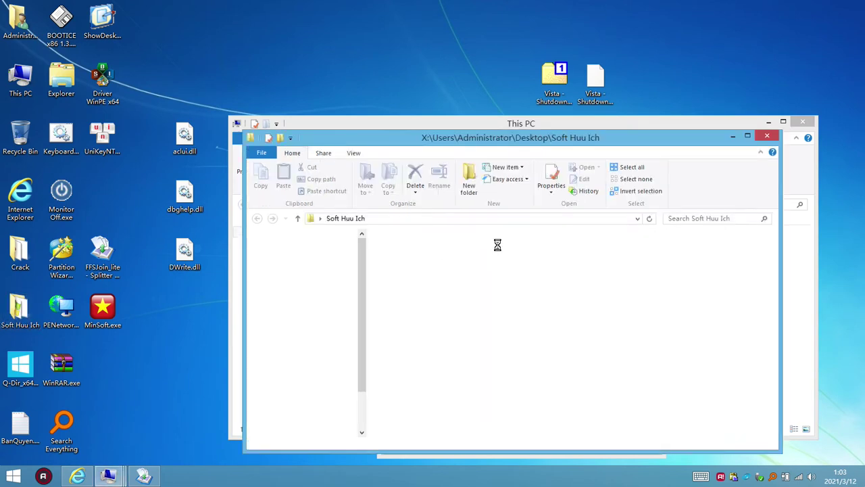
{"action": "left_click", "coordinate": [355, 155]}
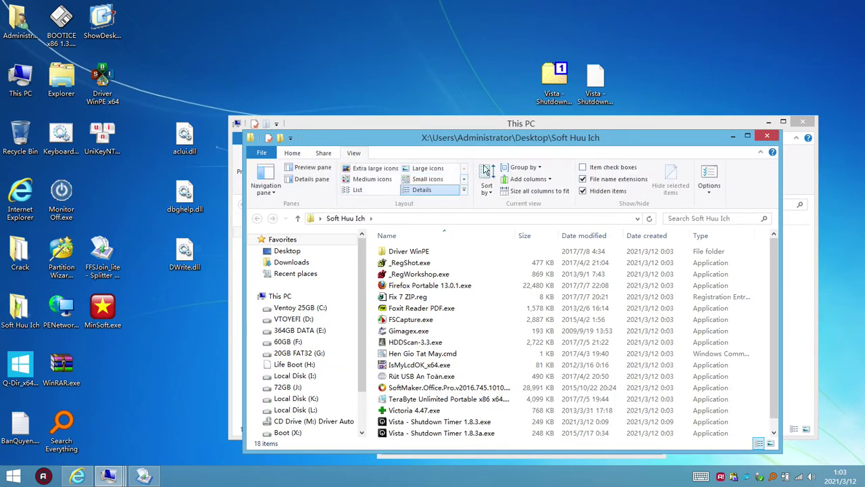
{"action": "left_click", "coordinate": [748, 136]}
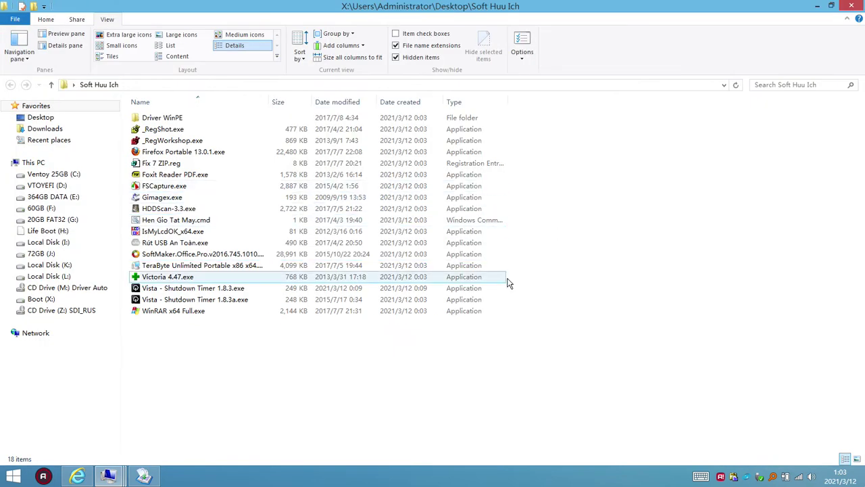
- Widen the Name column, sort by Date modified newest first, and select Rút USB An Toàn.exe
{"action": "left_click_drag", "start_coordinate": [267, 103], "coordinate": [291, 103]}
{"action": "left_click", "coordinate": [376, 109]}
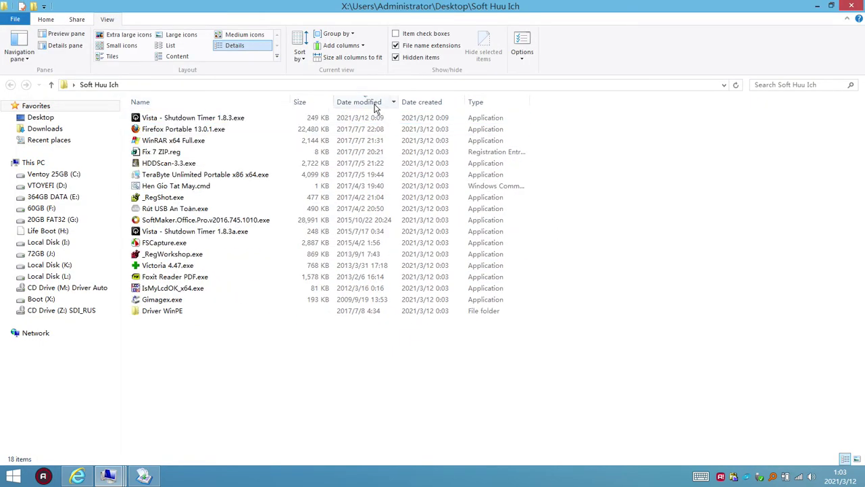
{"action": "left_click", "coordinate": [368, 105]}
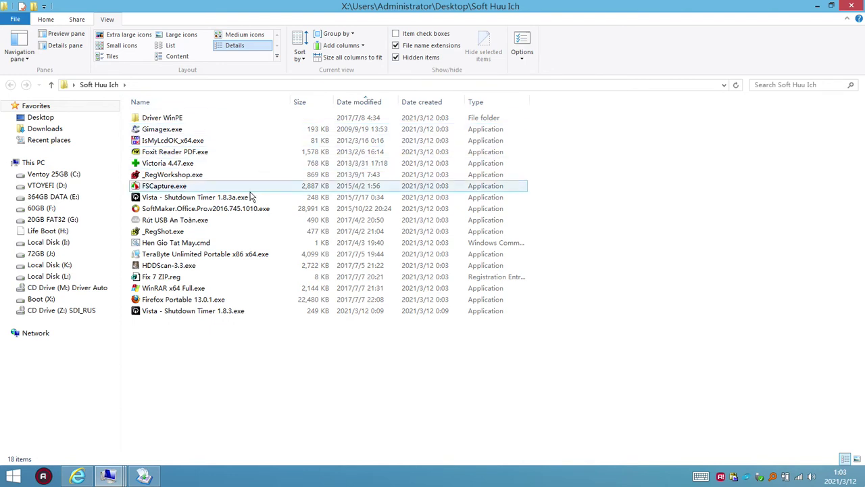
{"action": "left_click", "coordinate": [362, 105]}
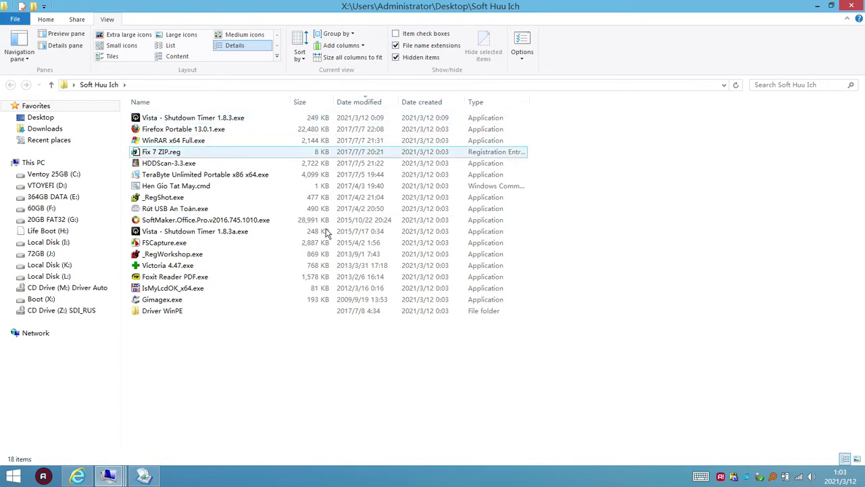
{"action": "left_click", "coordinate": [369, 207]}
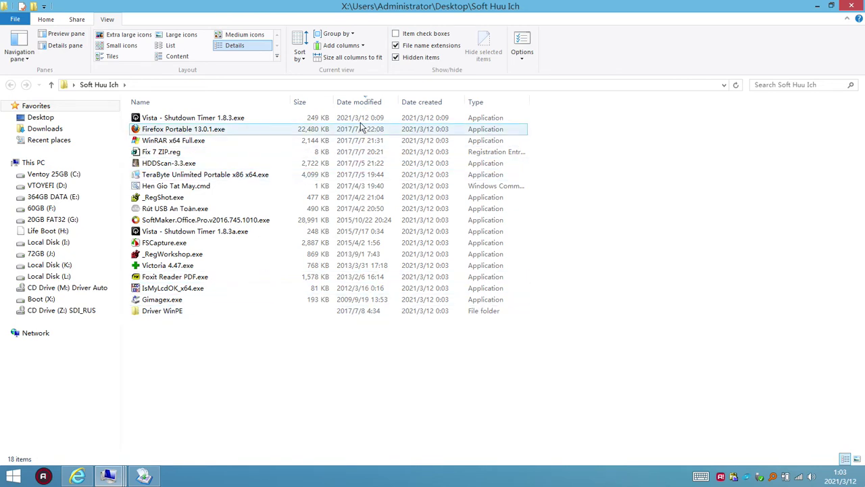
- Minimize the folder and look over the WinPE 10 KTV blog and its address in Internet Explorer
{"action": "left_click", "coordinate": [816, 5]}
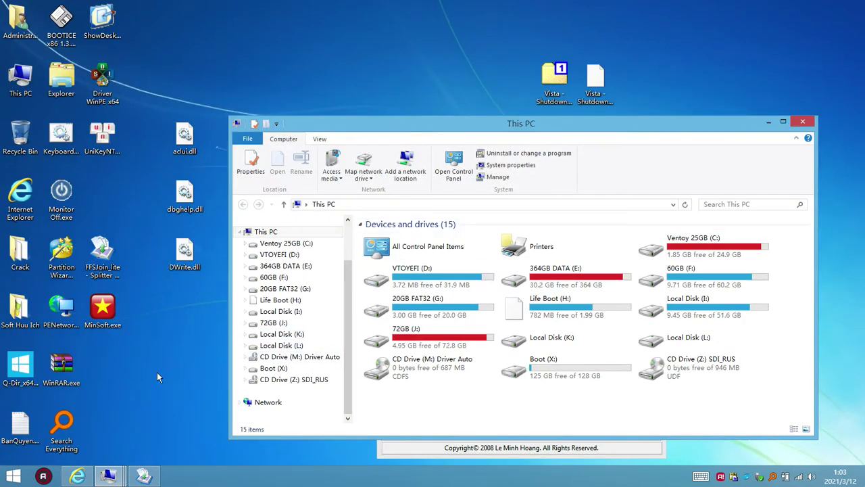
{"action": "left_click", "coordinate": [77, 476]}
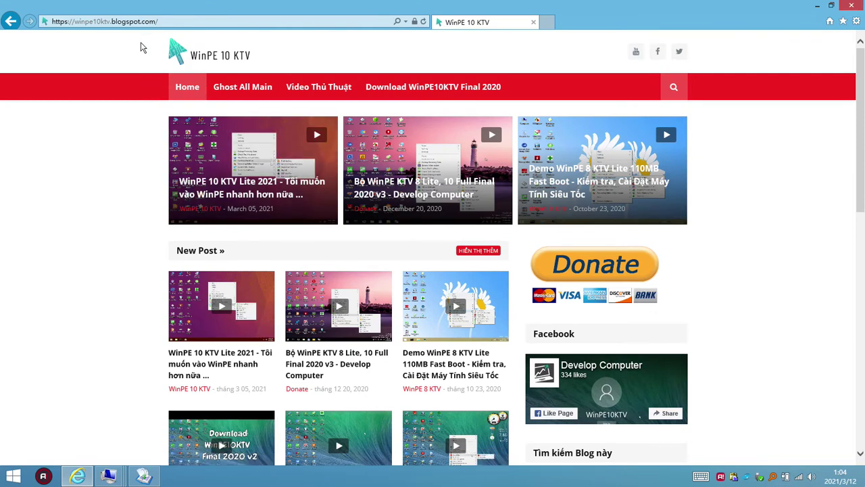
{"action": "left_click", "coordinate": [166, 22]}
{"action": "left_click", "coordinate": [157, 21]}
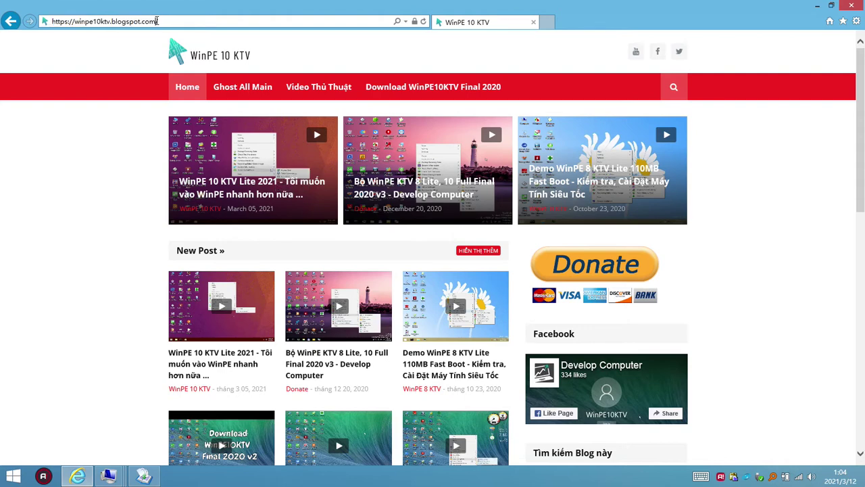
{"action": "left_click_drag", "start_coordinate": [157, 21], "coordinate": [107, 20]}
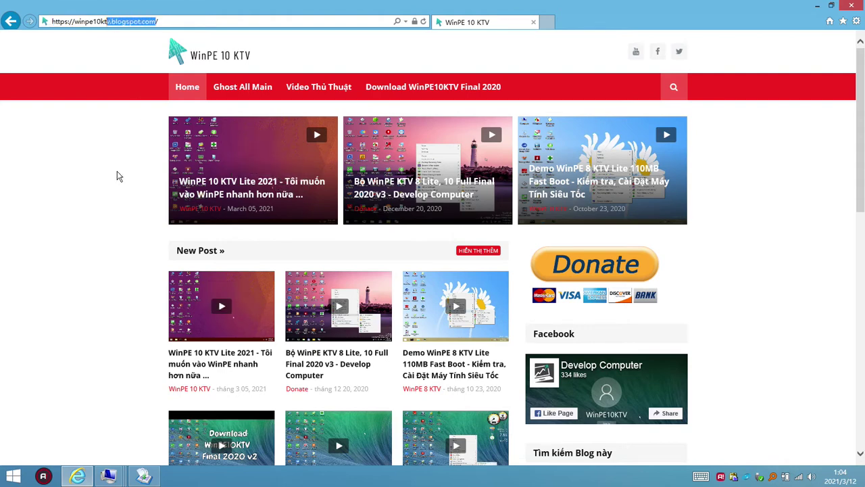
{"action": "left_click", "coordinate": [95, 230]}
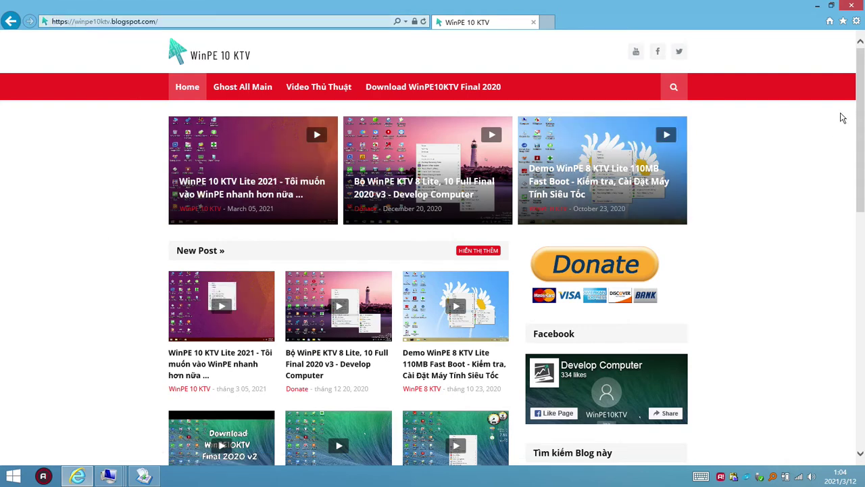
{"action": "scroll", "coordinate": [862, 127], "scroll_direction": "down", "scroll_amount": 3}
{"action": "scroll", "coordinate": [855, 87], "scroll_direction": "up", "scroll_amount": 3}
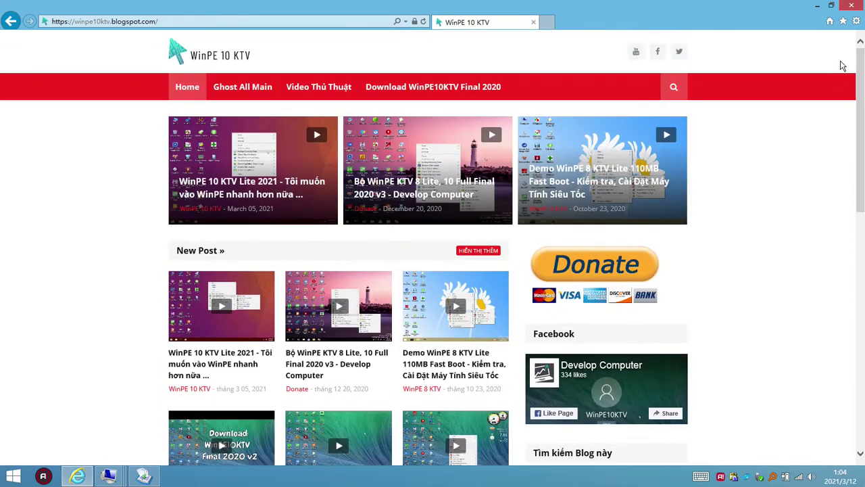
- Minimize Internet Explorer and close the This PC window
{"action": "left_click", "coordinate": [817, 6]}
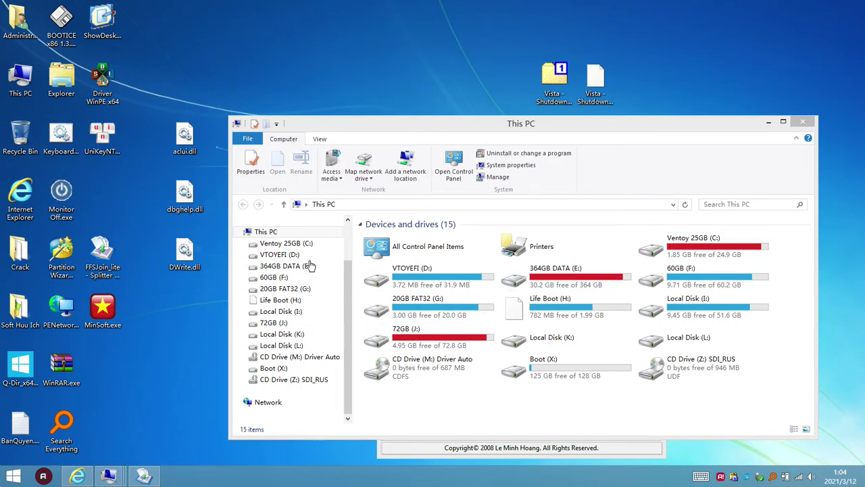
{"action": "left_click", "coordinate": [76, 476]}
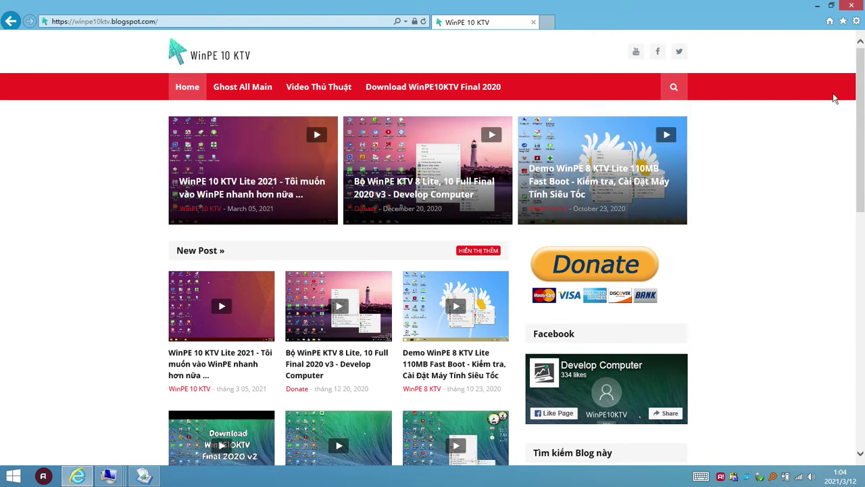
{"action": "left_click", "coordinate": [815, 7]}
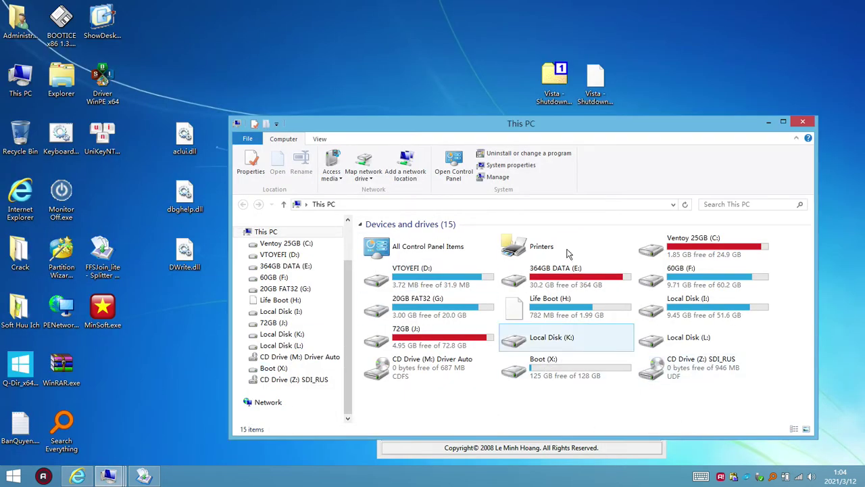
{"action": "left_click", "coordinate": [802, 121]}
- Move the File Splitter & Joiner window up and to the right
{"action": "left_click", "coordinate": [559, 227]}
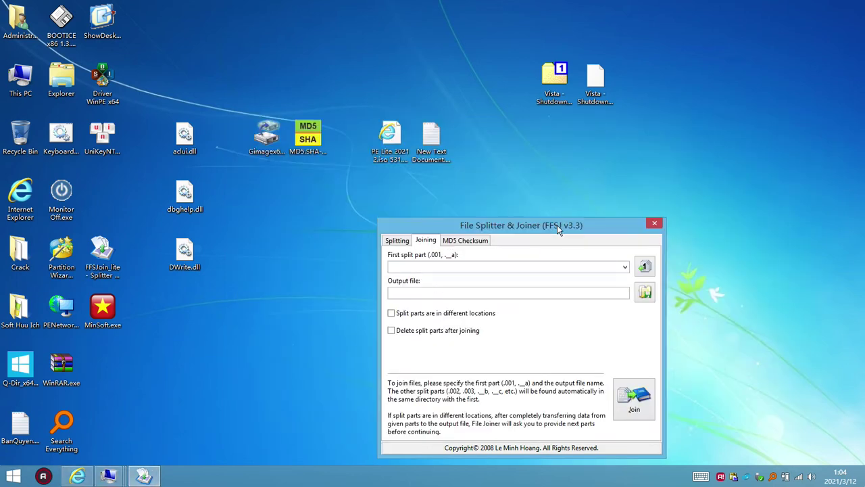
{"action": "left_click_drag", "start_coordinate": [523, 225], "coordinate": [519, 199]}
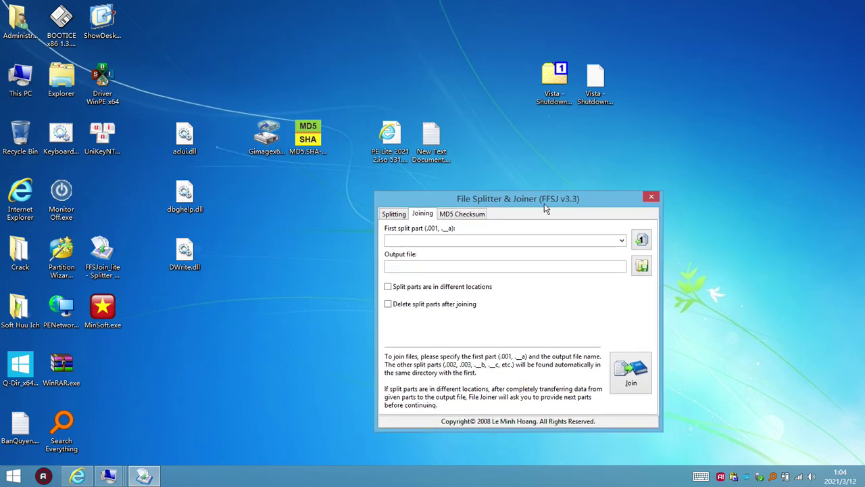
{"action": "left_click_drag", "start_coordinate": [545, 204], "coordinate": [646, 180]}
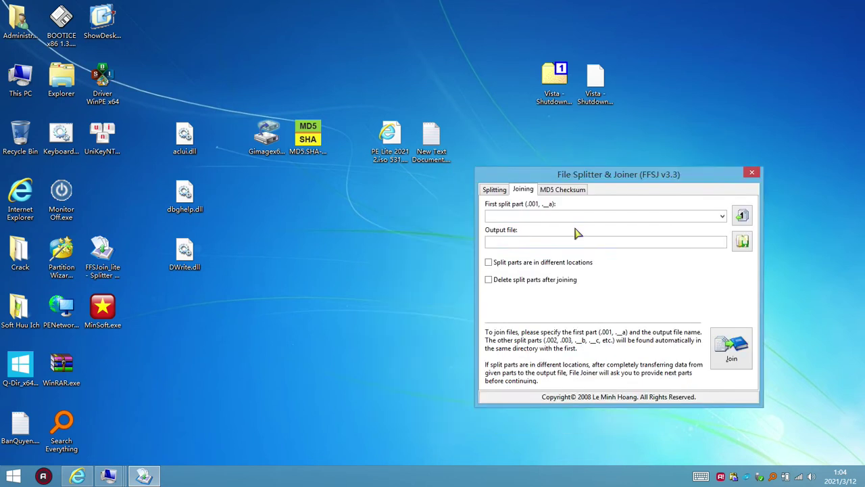
- Select the Vista Shutdown Timer .001 and .002 split-part icons on the desktop
{"action": "left_click", "coordinate": [337, 269]}
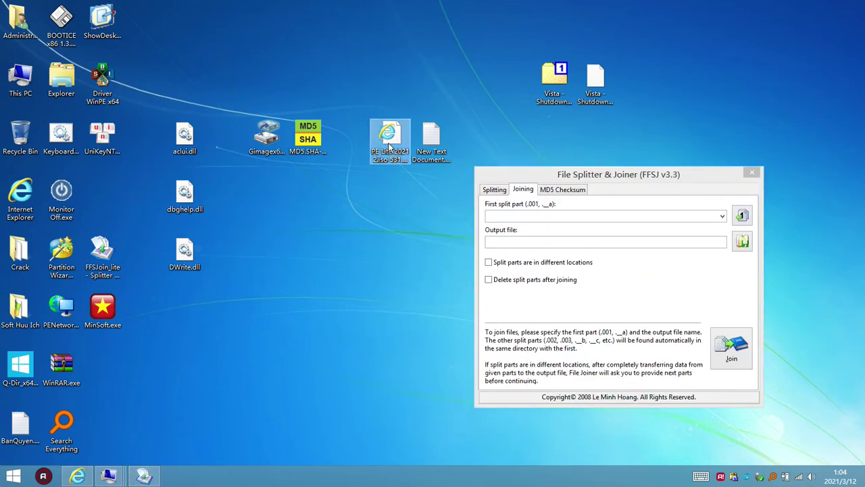
{"action": "left_click_drag", "start_coordinate": [390, 148], "coordinate": [528, 99]}
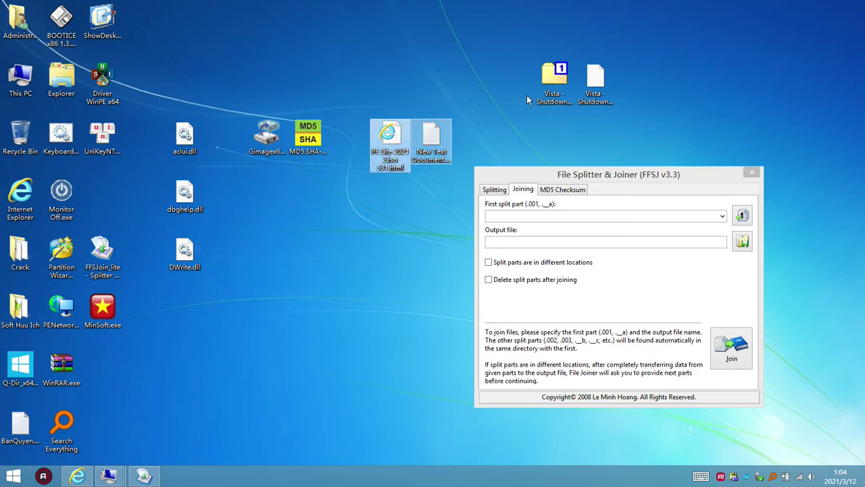
{"action": "key", "text": "Left"}
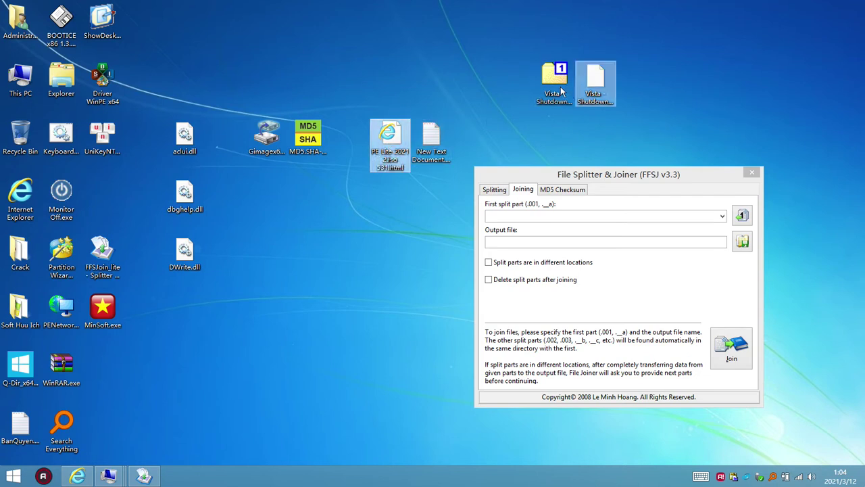
{"action": "left_click", "coordinate": [557, 84]}
{"action": "key", "text": "Right"}
{"action": "left_click", "coordinate": [550, 87], "text": "ctrl"}
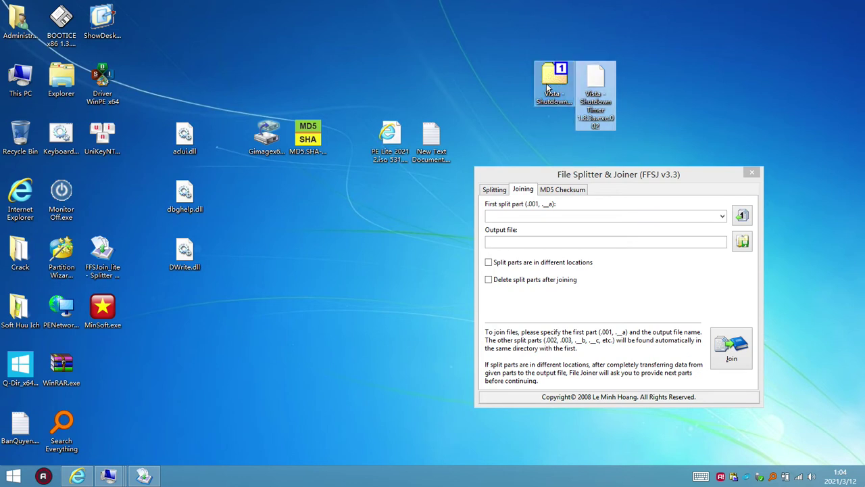
{"action": "left_click", "coordinate": [559, 103]}
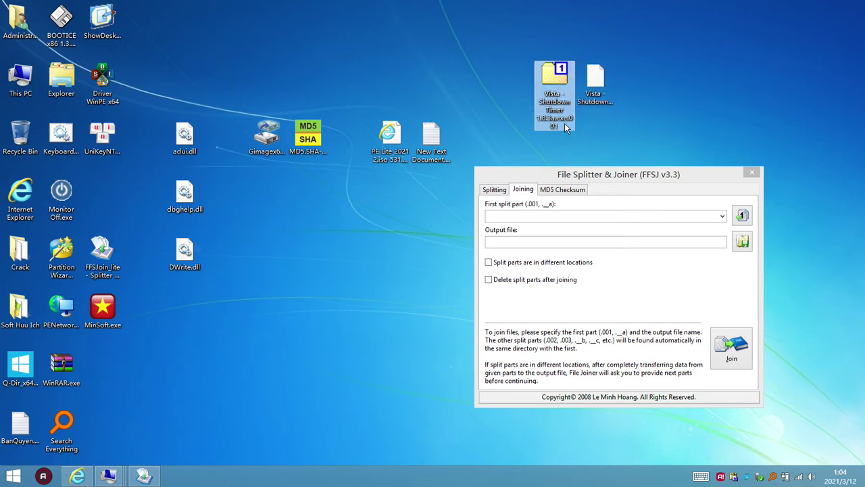
{"action": "left_click", "coordinate": [602, 91]}
{"action": "right_click", "coordinate": [595, 92]}
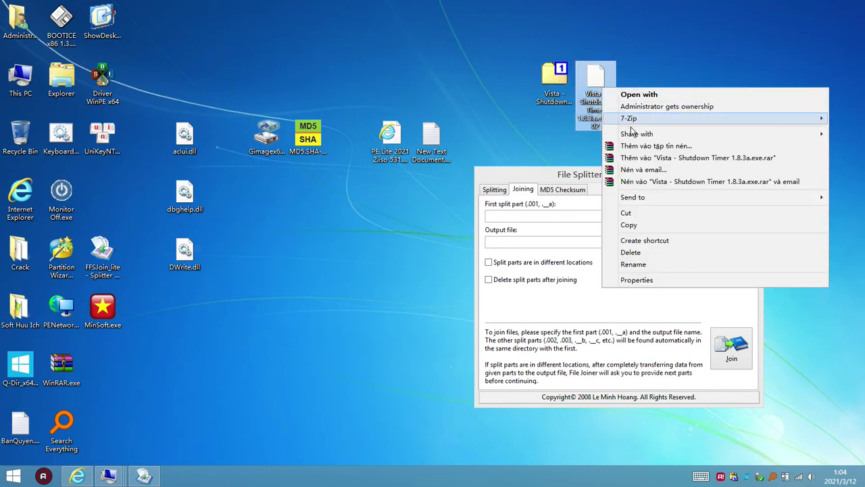
{"action": "mouse_move", "coordinate": [612, 117]}
{"action": "left_click", "coordinate": [453, 130]}
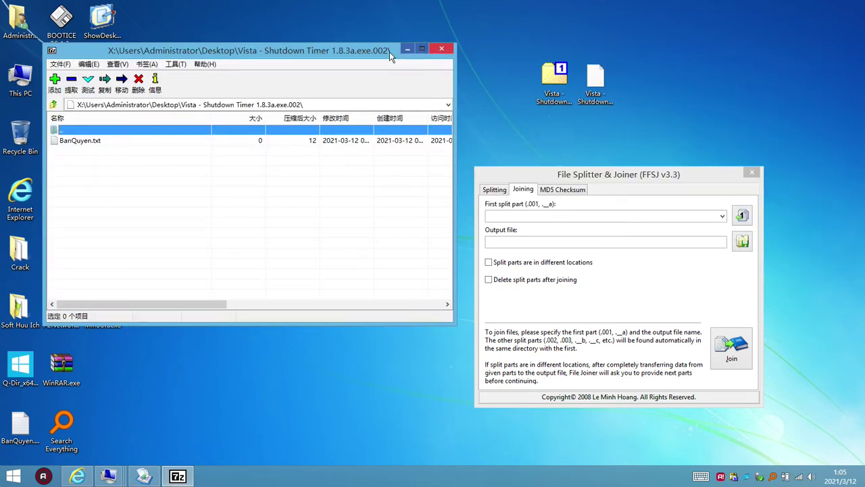
{"action": "left_click_drag", "start_coordinate": [390, 52], "coordinate": [630, 147]}
{"action": "double_click", "coordinate": [412, 237]}
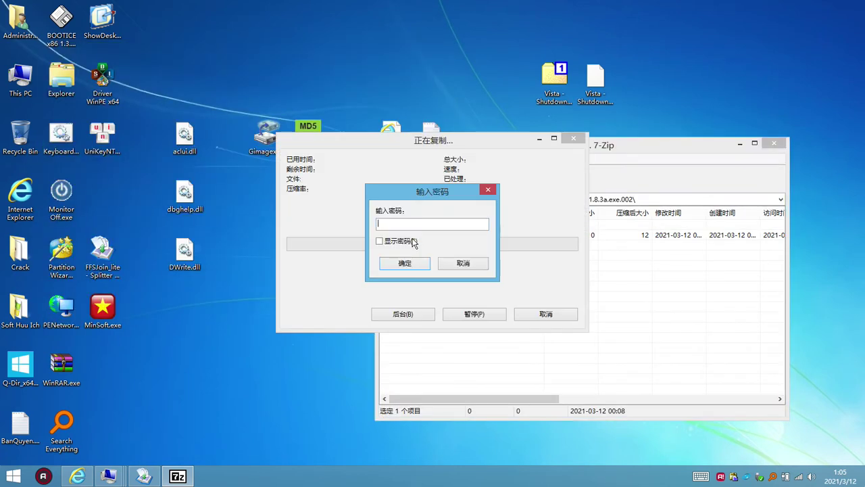
{"action": "left_click", "coordinate": [487, 189]}
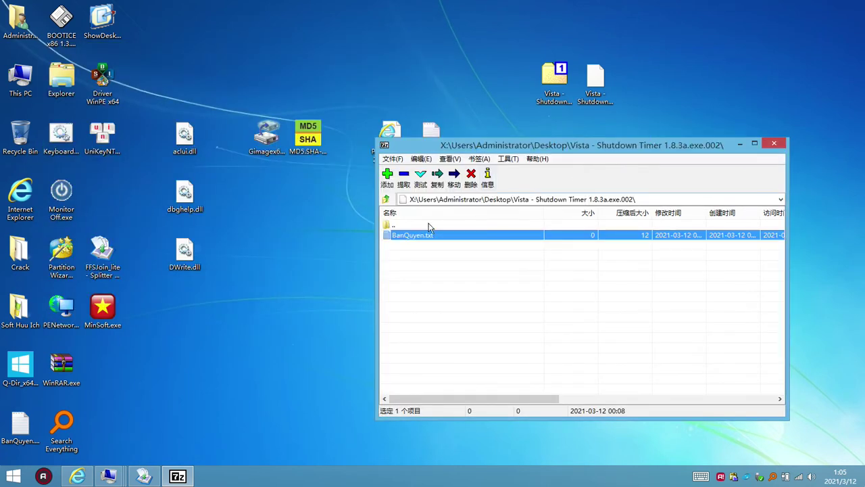
{"action": "left_click_drag", "start_coordinate": [679, 142], "coordinate": [729, 144]}
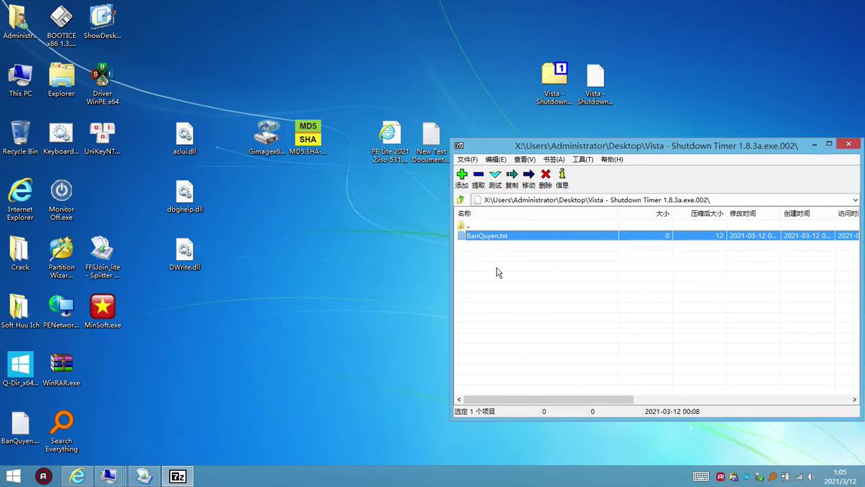
{"action": "left_click", "coordinate": [853, 145]}
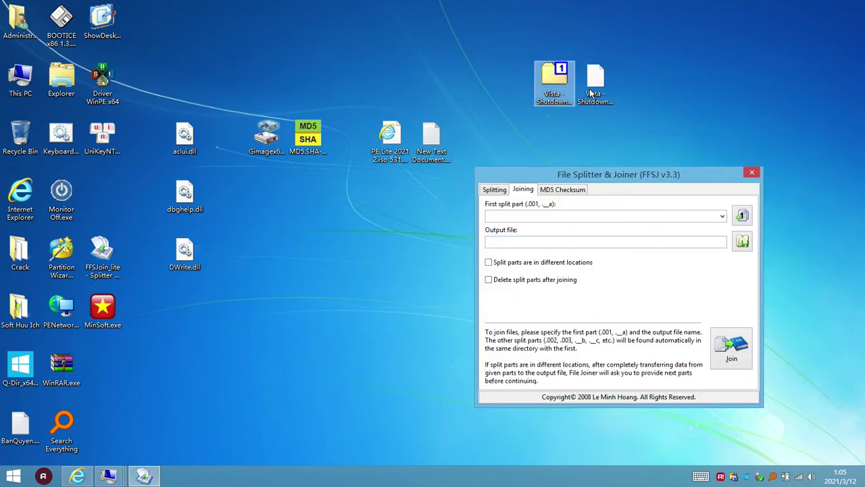
{"action": "left_click", "coordinate": [590, 93]}
{"action": "left_click", "coordinate": [556, 88], "text": "ctrl"}
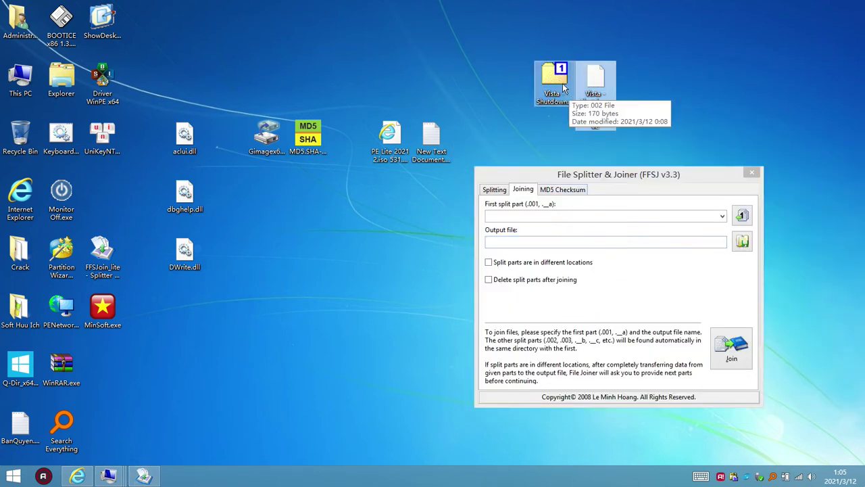
{"action": "left_click", "coordinate": [561, 128]}
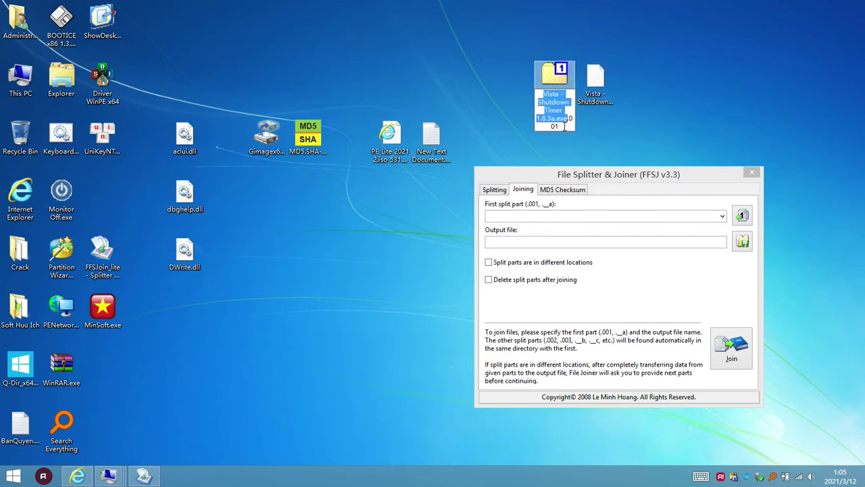
{"action": "left_click_drag", "start_coordinate": [560, 125], "coordinate": [569, 118]}
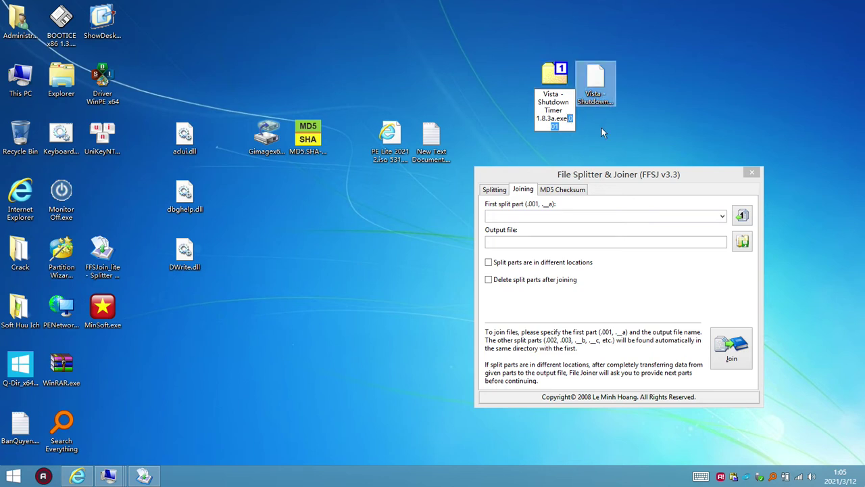
{"action": "left_click", "coordinate": [601, 128]}
{"action": "left_click", "coordinate": [603, 125]}
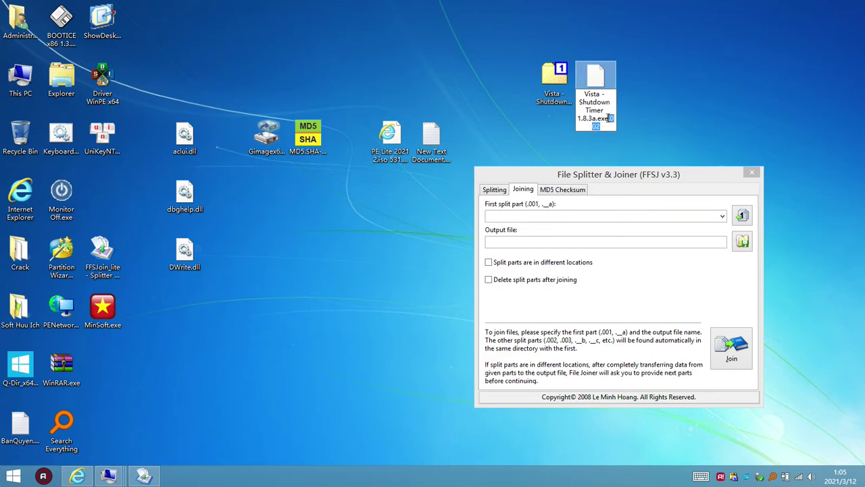
{"action": "key", "text": "Return"}
{"action": "key", "text": "Left"}
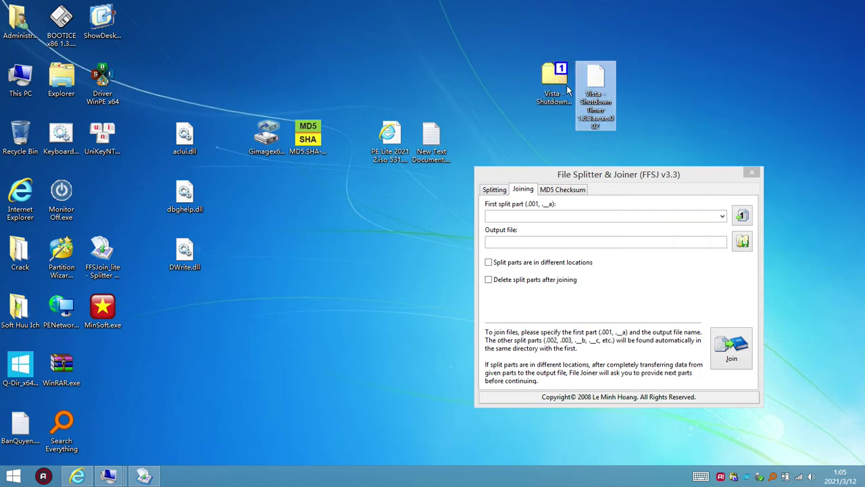
{"action": "left_click", "coordinate": [604, 93]}
{"action": "left_click", "coordinate": [556, 90]}
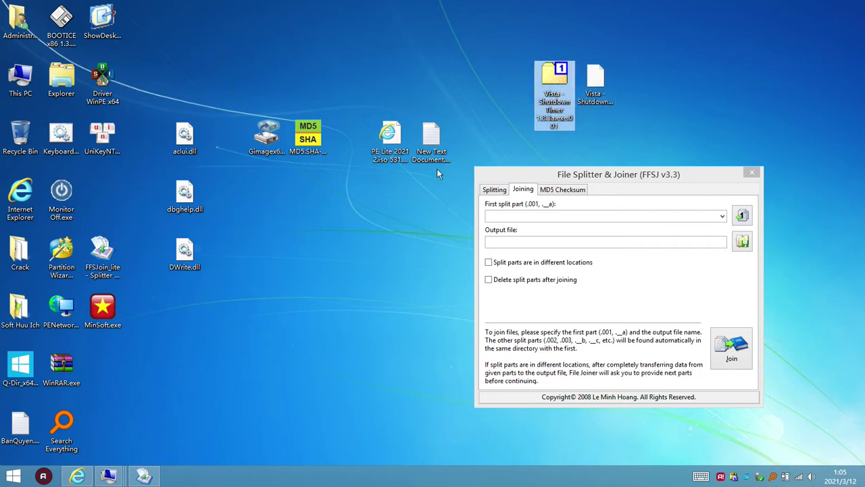
{"action": "left_click", "coordinate": [428, 155]}
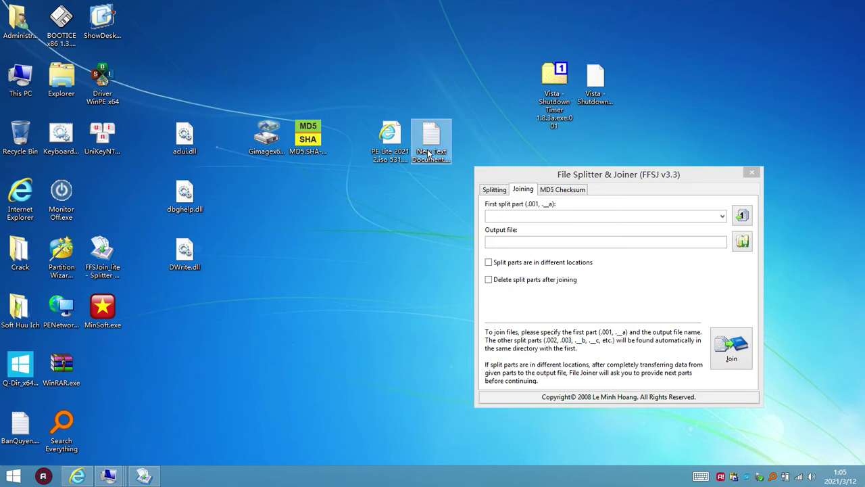
{"action": "left_click", "coordinate": [430, 155]}
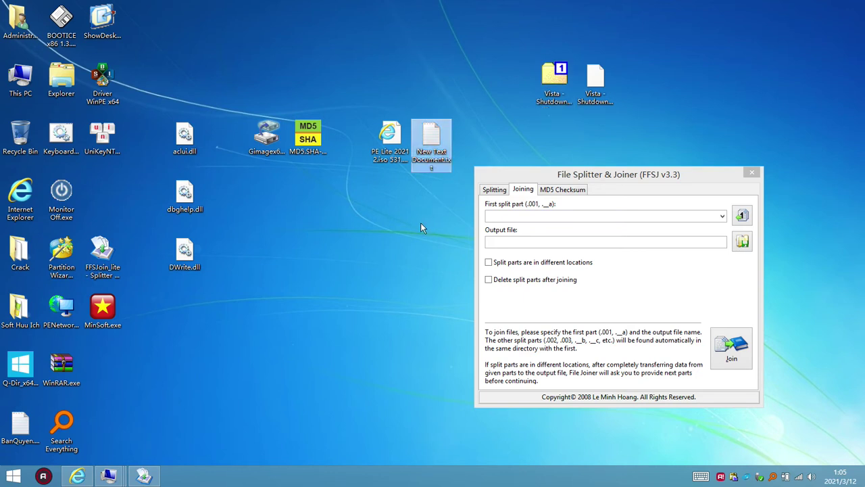
{"action": "double_click", "coordinate": [436, 144]}
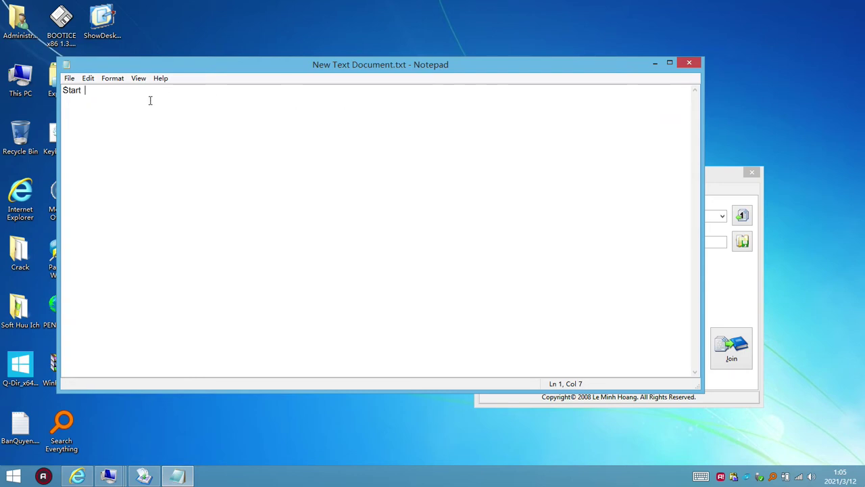
{"action": "key", "text": "ctrl+a"}
{"action": "key", "text": "Delete"}
{"action": "type", "text": "Start https://winpe10ktv.blogspot.com/"}
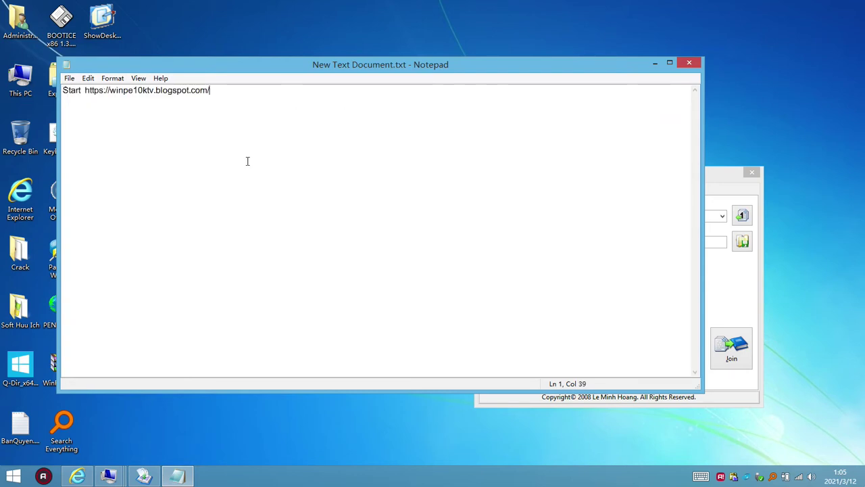
{"action": "left_click", "coordinate": [67, 79]}
{"action": "left_click", "coordinate": [85, 115]}
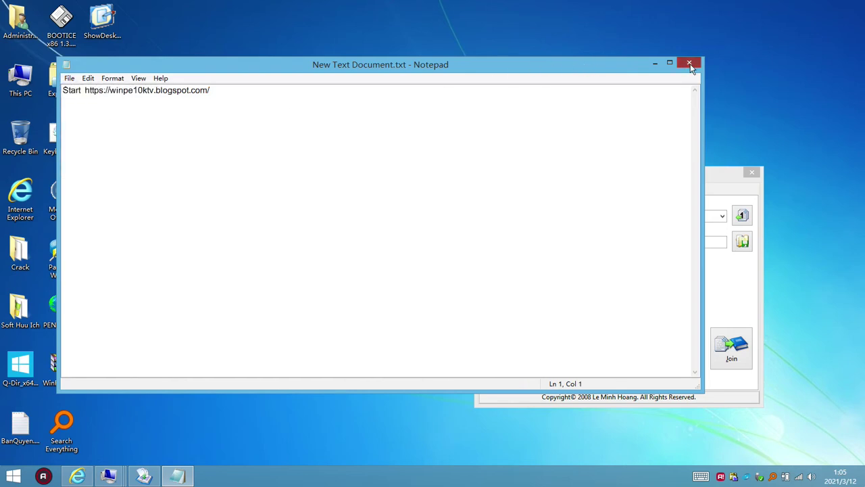
{"action": "left_click", "coordinate": [691, 63]}
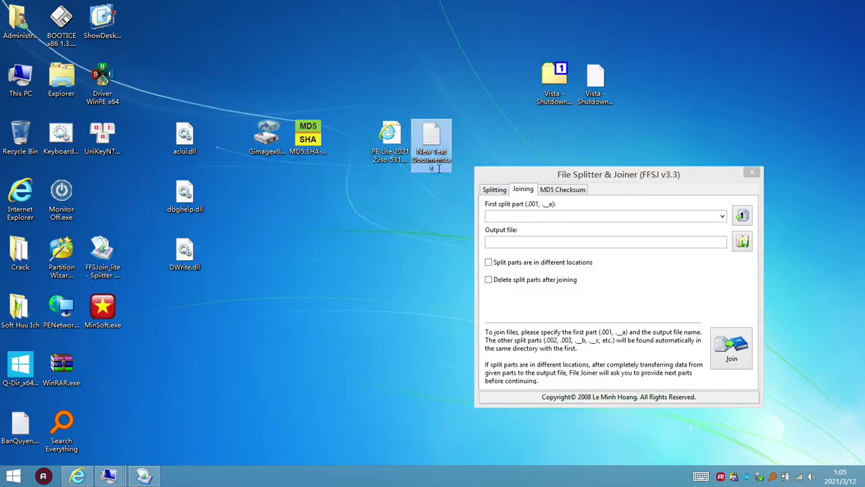
- Rename New Text Document.txt to BanQuyen.cmd, accepting the extension change
{"action": "key", "text": "F2"}
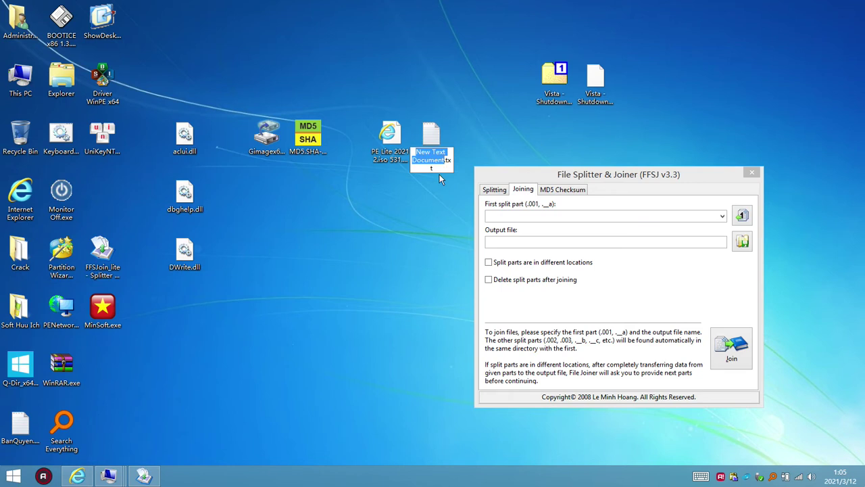
{"action": "type", "text": "BanQuy"}
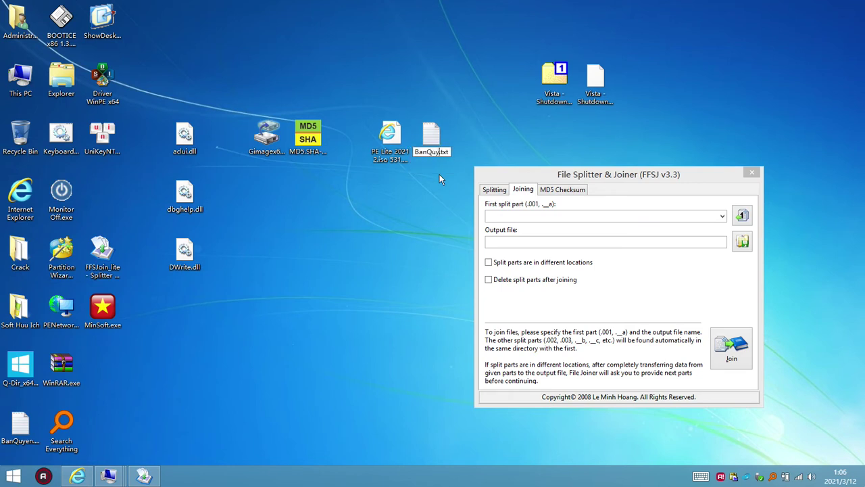
{"action": "type", "text": "en.cmd"}
{"action": "key", "text": "Return"}
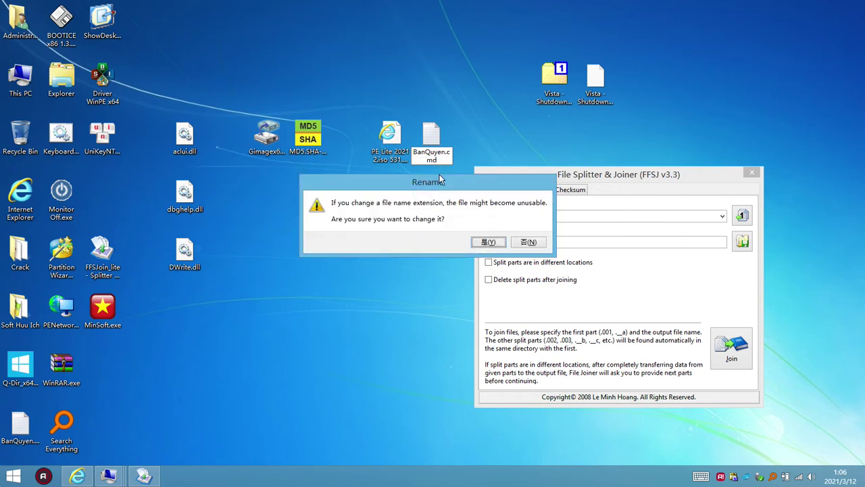
{"action": "key", "text": "Return"}
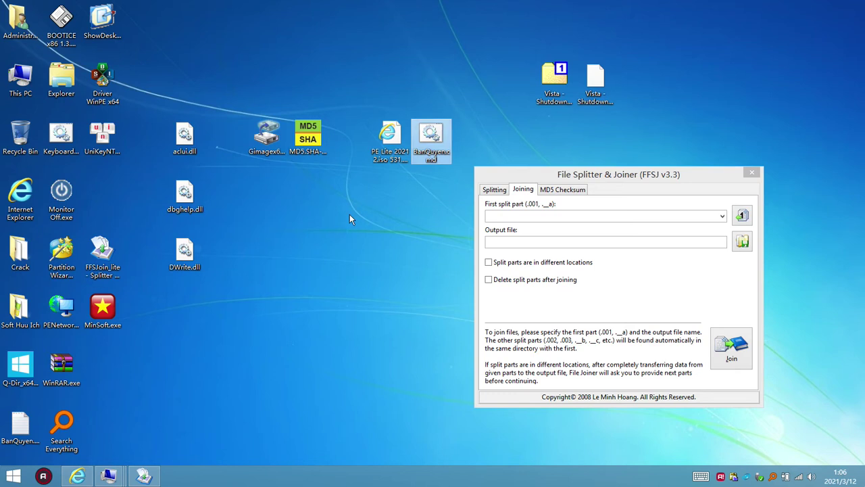
- Run BanQuyen.cmd and close the WinPE 10 KTV blog page it opens
{"action": "left_click", "coordinate": [404, 144]}
{"action": "double_click", "coordinate": [433, 139]}
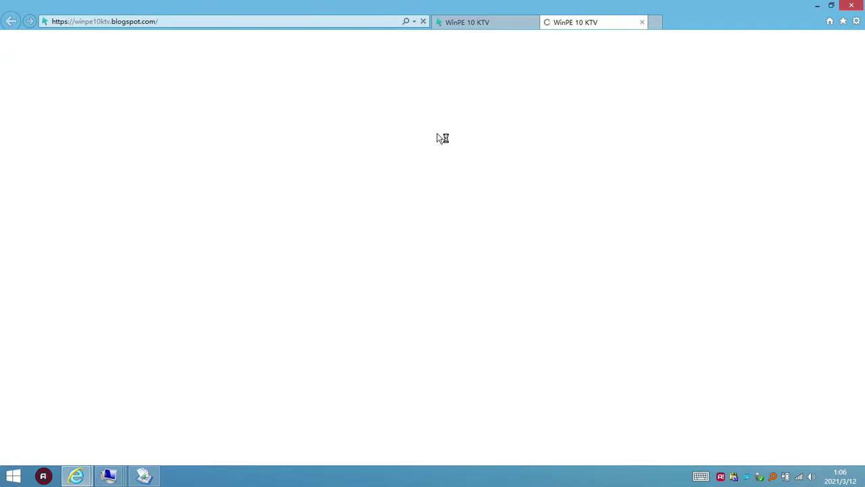
{"action": "left_click", "coordinate": [642, 22]}
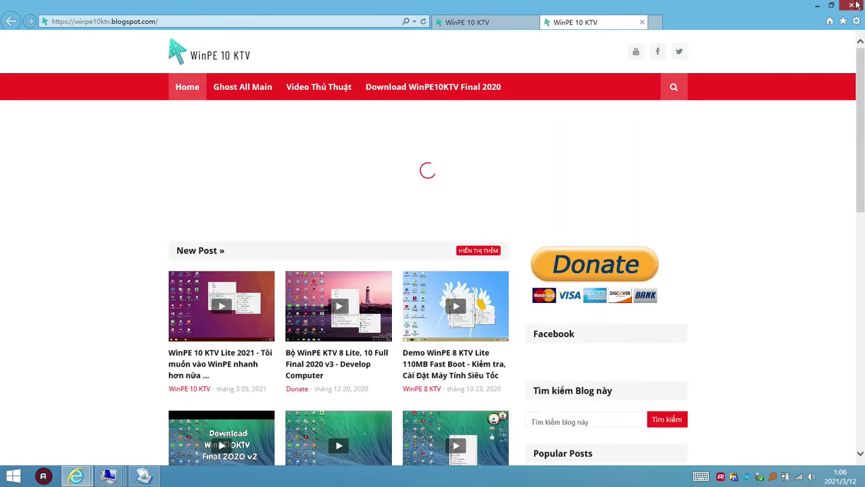
{"action": "key", "text": "ctrl+w"}
{"action": "right_click", "coordinate": [432, 141]}
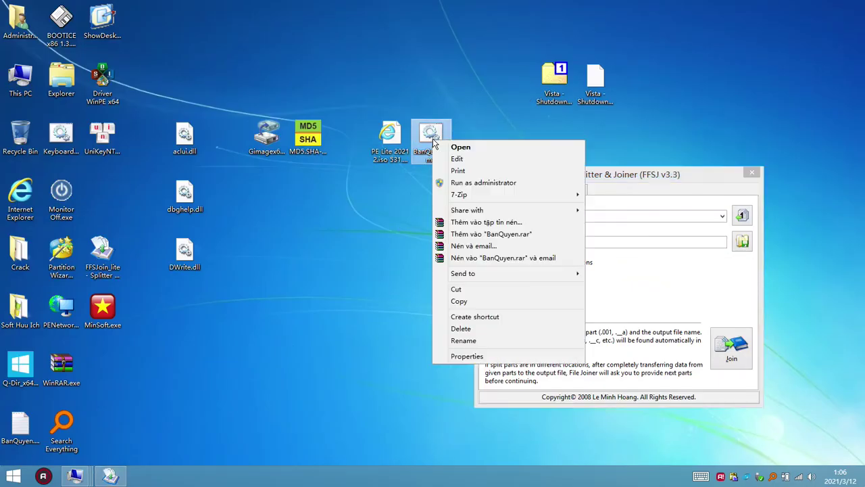
- Archive BanQuyen.cmd as a zip BanQuyen.zip with ultra compression and a password
{"action": "mouse_move", "coordinate": [555, 197]}
{"action": "left_click", "coordinate": [615, 194]}
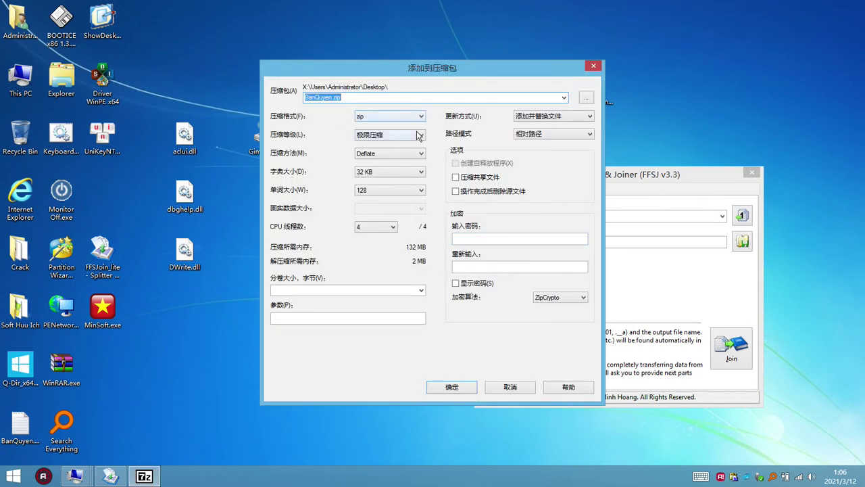
{"action": "left_click", "coordinate": [418, 135]}
{"action": "left_click", "coordinate": [434, 140]}
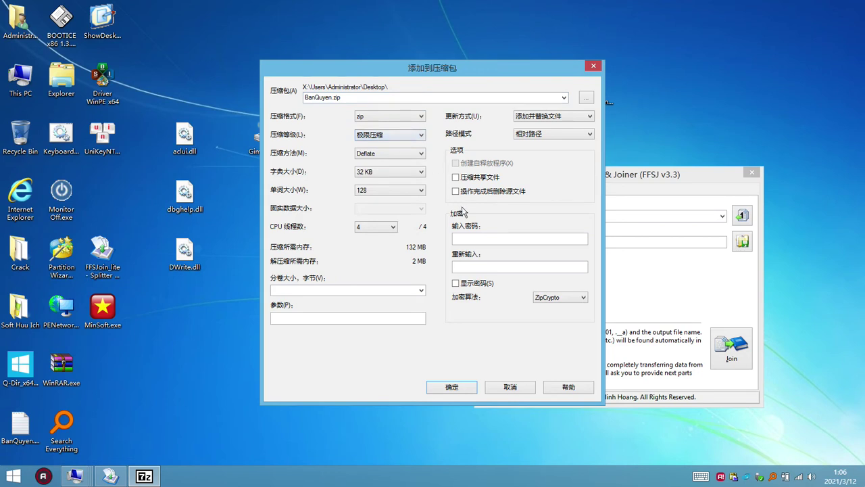
{"action": "left_click", "coordinate": [503, 238]}
{"action": "type", "text": "1234123"}
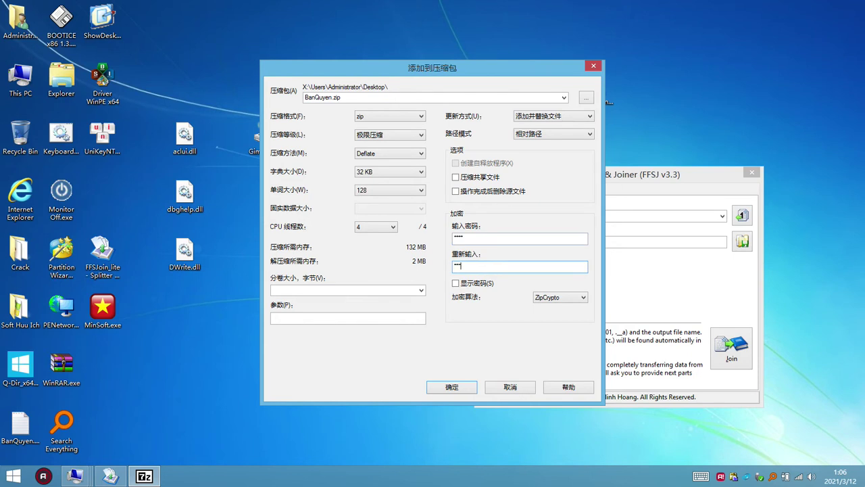
{"action": "type", "text": "4"}
{"action": "left_click", "coordinate": [450, 387]}
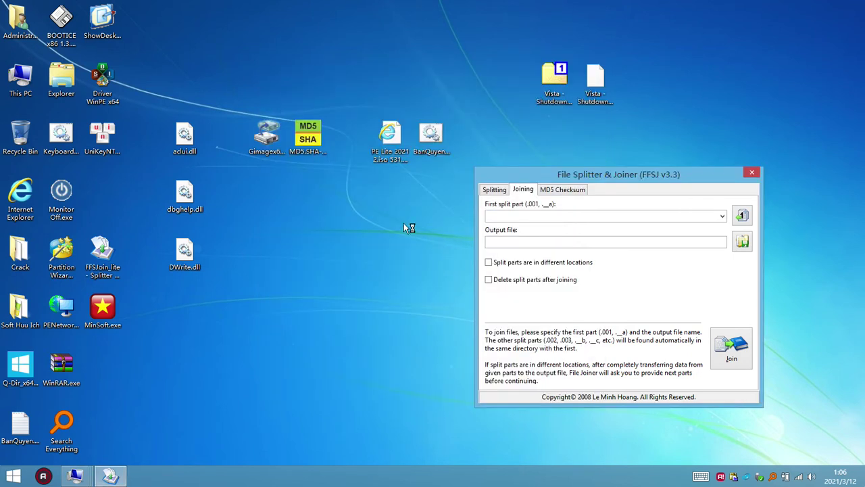
- Move BanQuyen.zip beside the Vista files and copy the .002 part's full file name
{"action": "left_click_drag", "start_coordinate": [108, 192], "coordinate": [581, 129]}
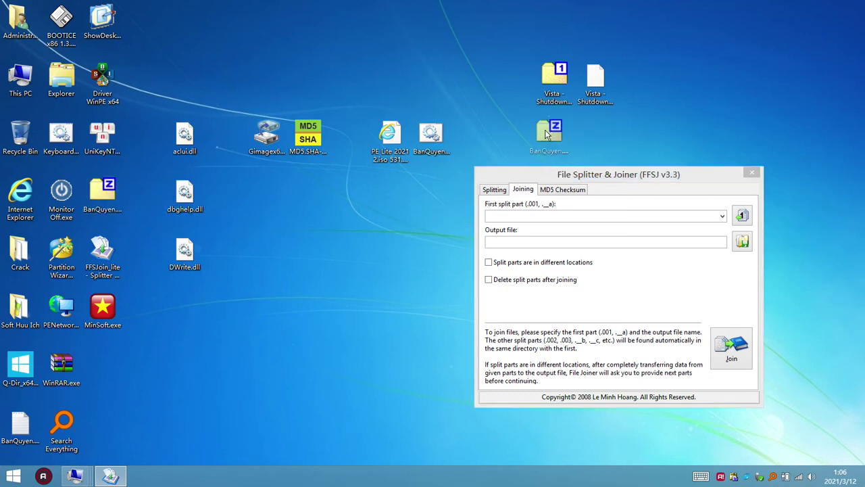
{"action": "left_click", "coordinate": [606, 105]}
{"action": "left_click", "coordinate": [596, 127]}
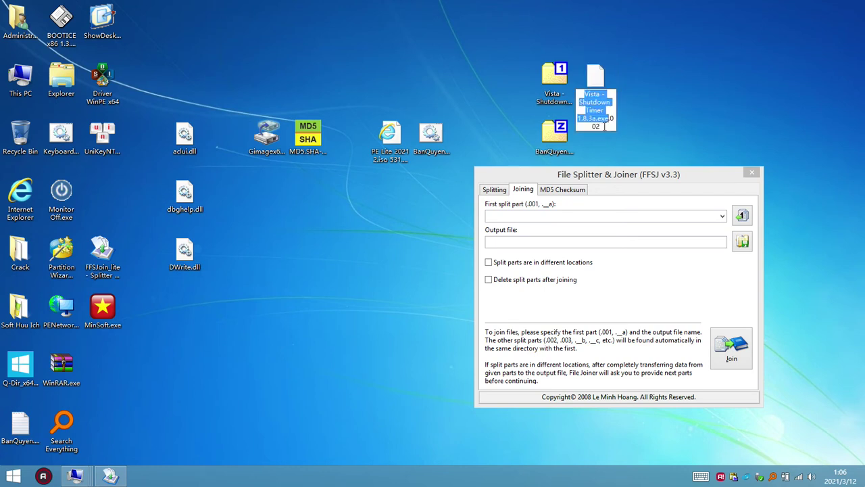
{"action": "left_click_drag", "start_coordinate": [603, 127], "coordinate": [581, 92]}
{"action": "key", "text": "ctrl+c"}
{"action": "right_click", "coordinate": [598, 109]}
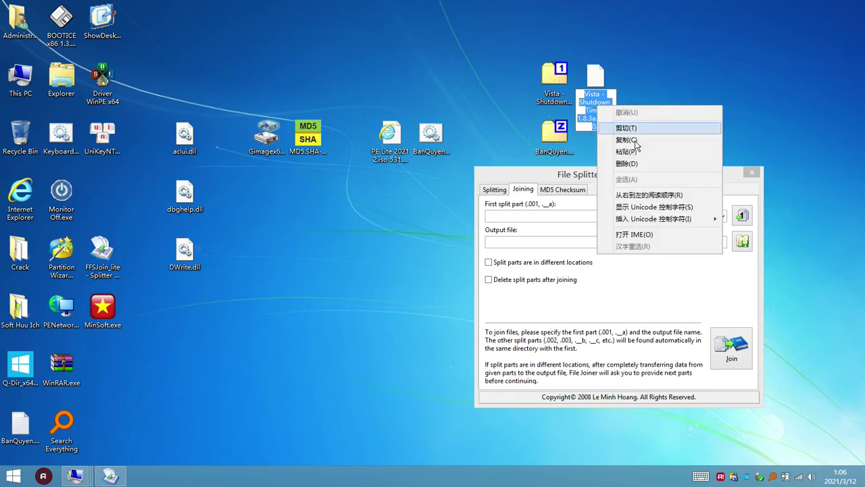
{"action": "left_click", "coordinate": [623, 130]}
{"action": "left_click", "coordinate": [605, 80]}
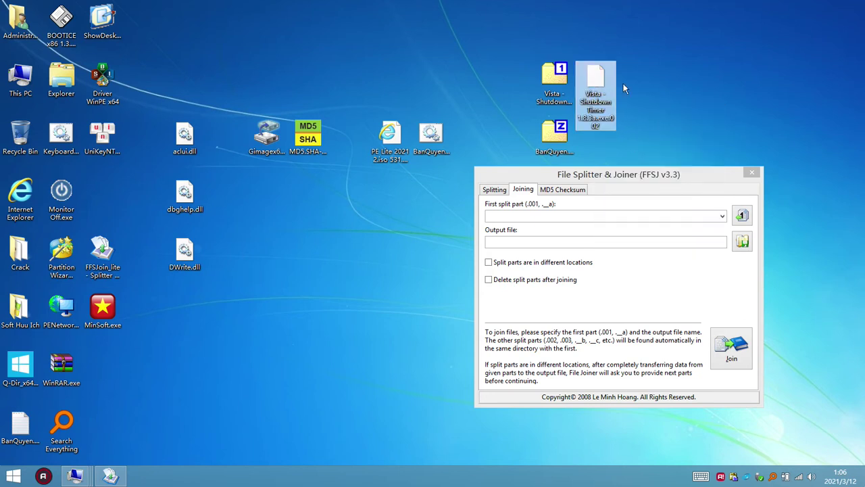
- Delete the original .002 part and rename BanQuyen.zip to that .002 file name
{"action": "left_click", "coordinate": [604, 69]}
{"action": "key", "text": "Delete"}
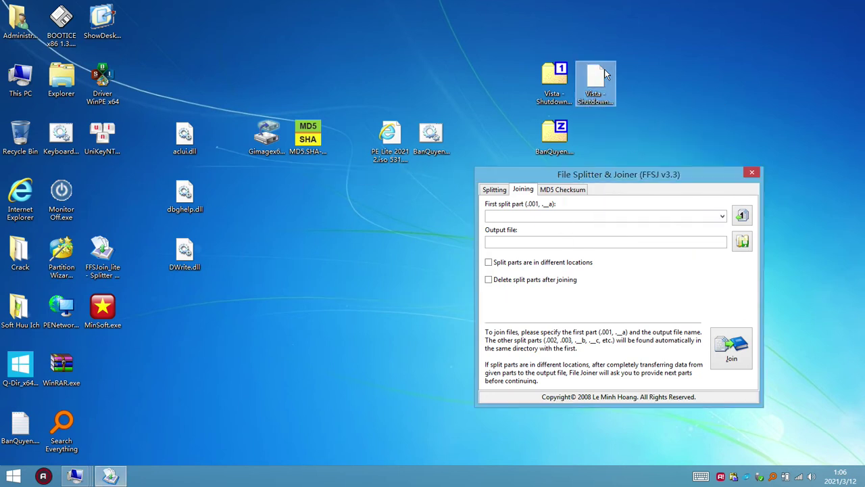
{"action": "left_click_drag", "start_coordinate": [562, 142], "coordinate": [598, 85]}
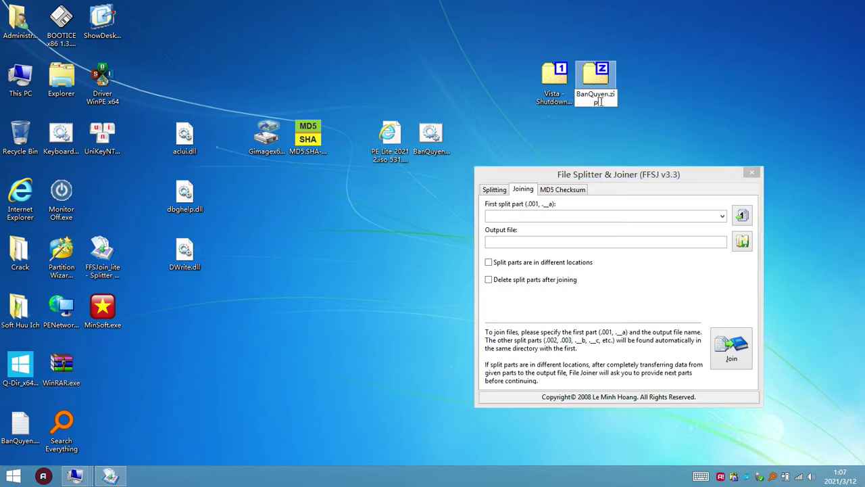
{"action": "key", "text": "ctrl+v"}
{"action": "key", "text": "Return"}
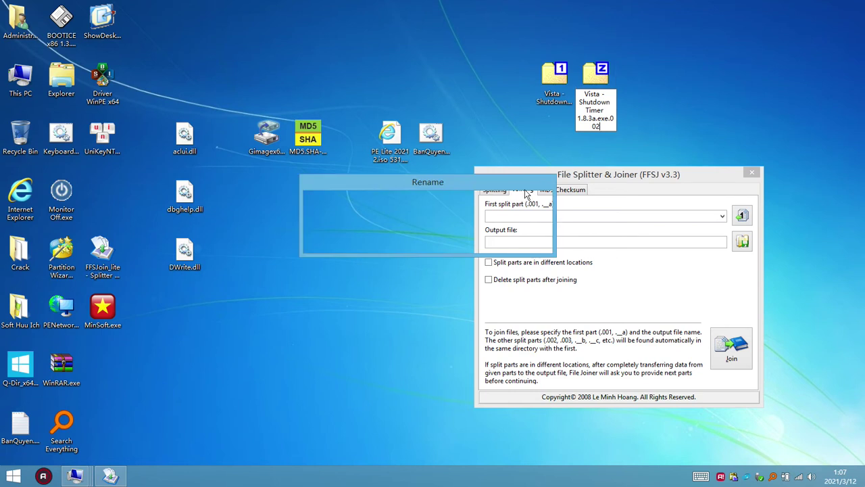
{"action": "key", "text": "Return"}
- Drop Vista - Shutdown Timer 1.8.3a.exe.001 onto the joiner as the first split part
{"action": "left_click_drag", "start_coordinate": [654, 101], "coordinate": [558, 78]}
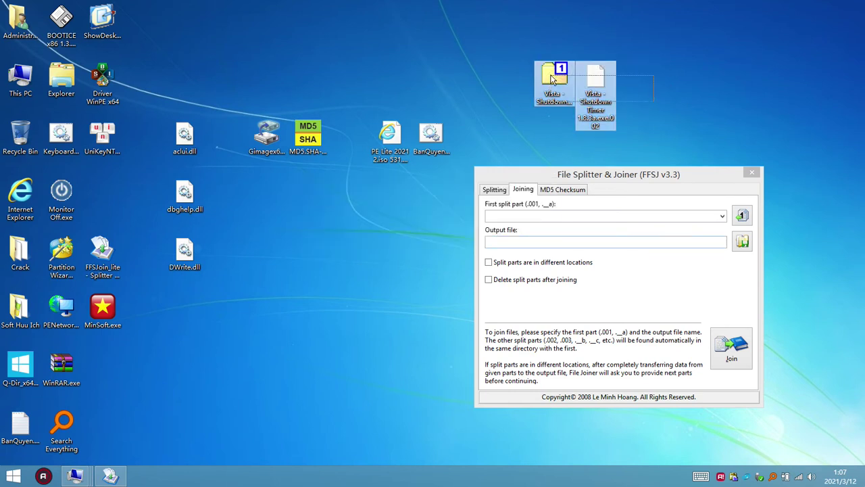
{"action": "left_click", "coordinate": [558, 86]}
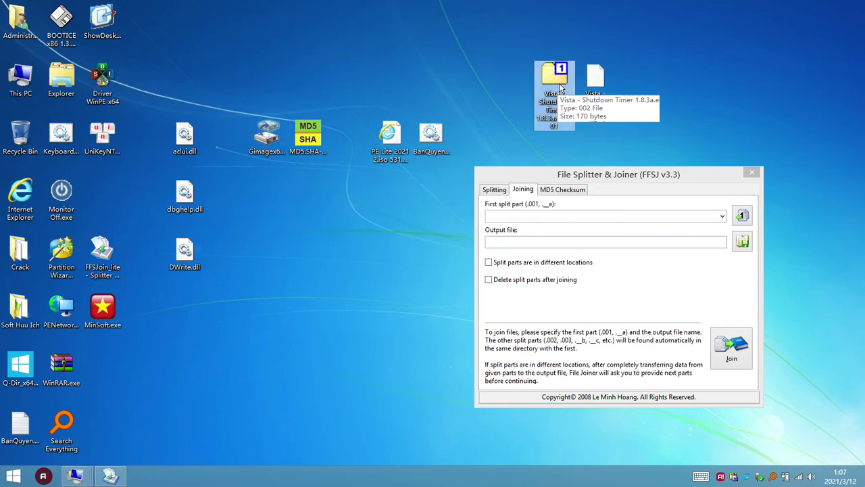
{"action": "left_click", "coordinate": [593, 95]}
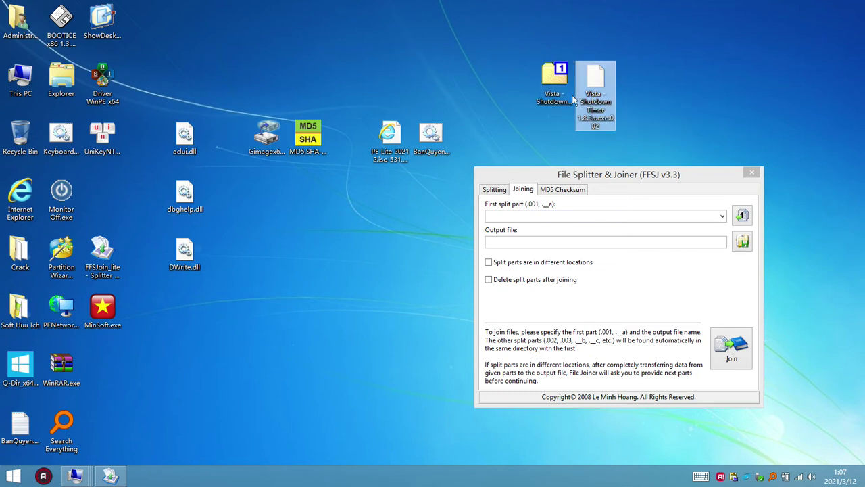
{"action": "left_click_drag", "start_coordinate": [561, 81], "coordinate": [533, 215]}
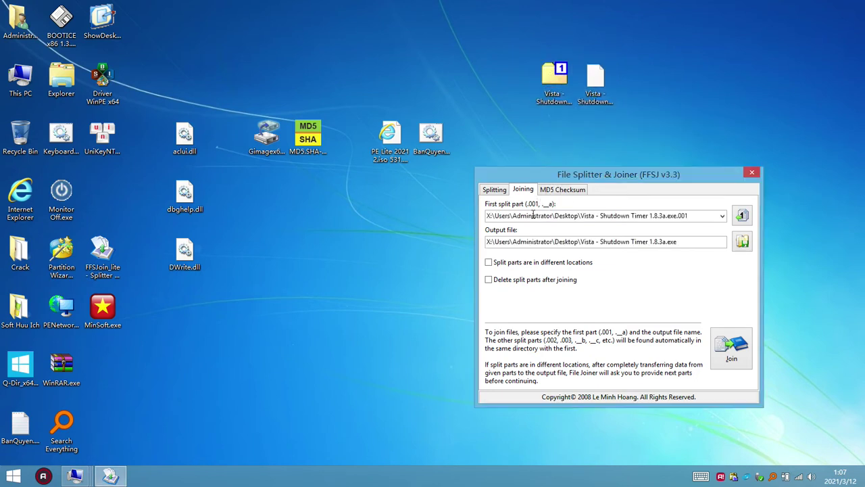
- Join the parts into Vista - Shutdown Timer 1.8.3a.exe, test-run it, and open it in WinRAR
{"action": "left_click", "coordinate": [730, 363]}
{"action": "left_click", "coordinate": [503, 256]}
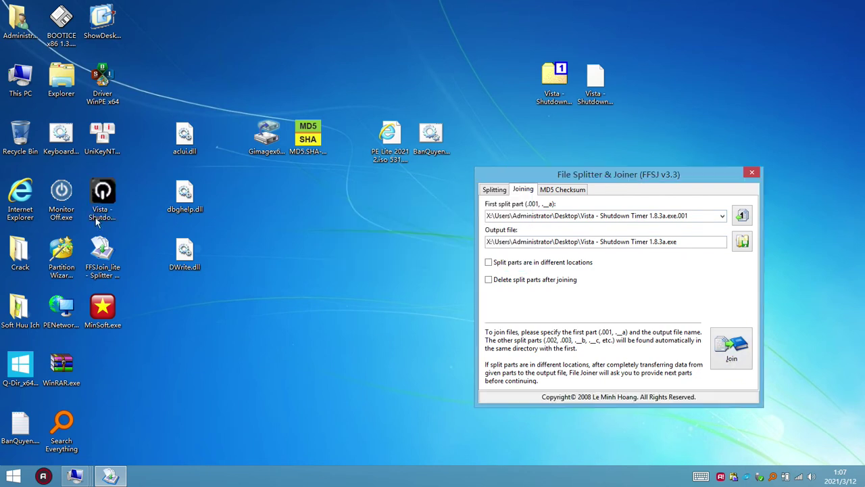
{"action": "double_click", "coordinate": [105, 194]}
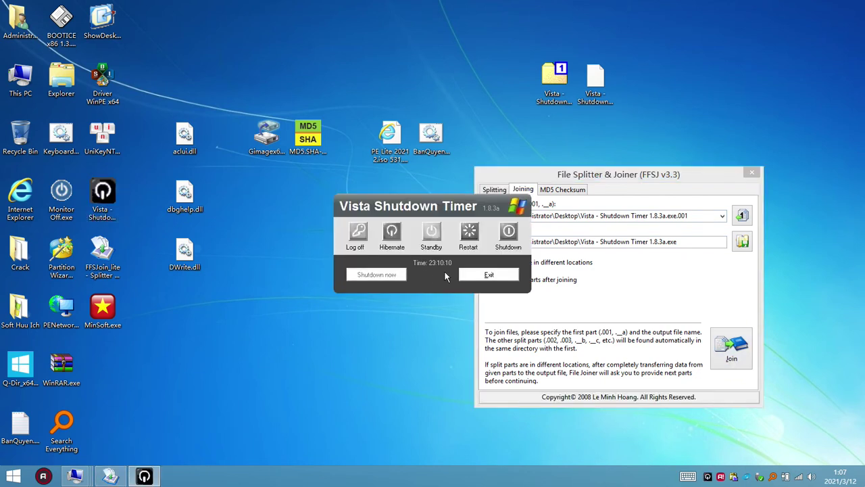
{"action": "left_click", "coordinate": [478, 277]}
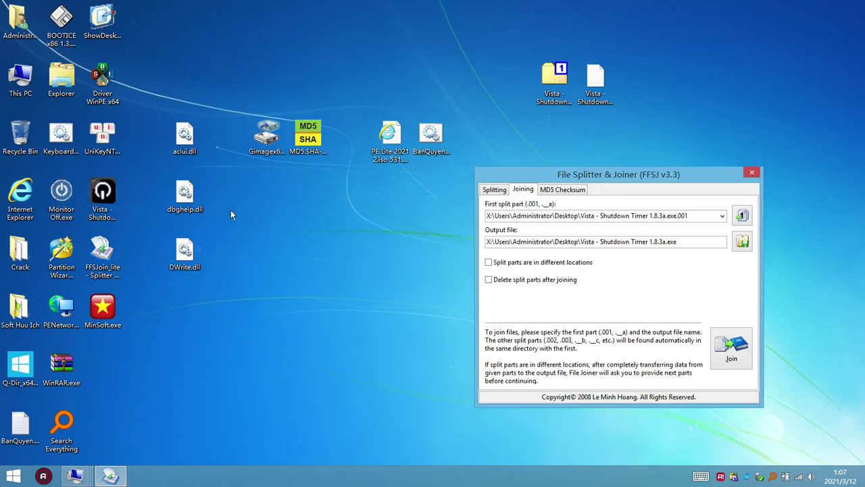
{"action": "right_click", "coordinate": [85, 197]}
{"action": "left_click", "coordinate": [156, 252]}
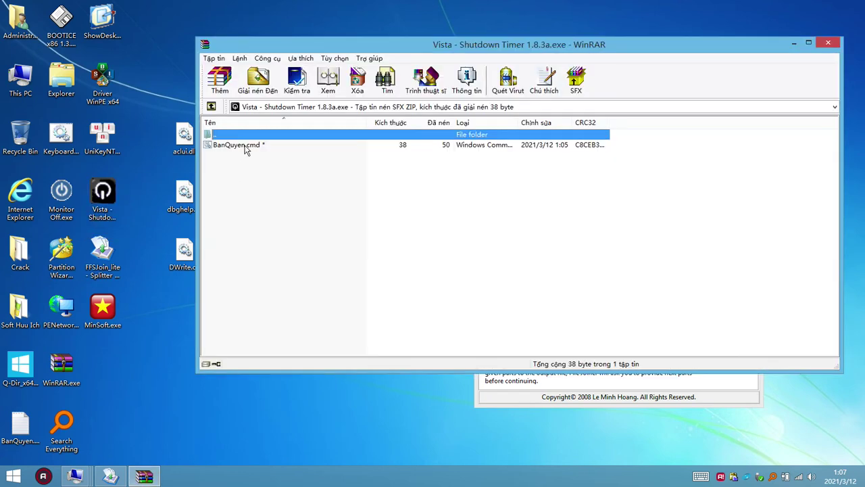
- Run BanQuyen.cmd from the archive with its password, then close the blog page and WinRAR
{"action": "left_click", "coordinate": [249, 145]}
{"action": "double_click", "coordinate": [250, 146]}
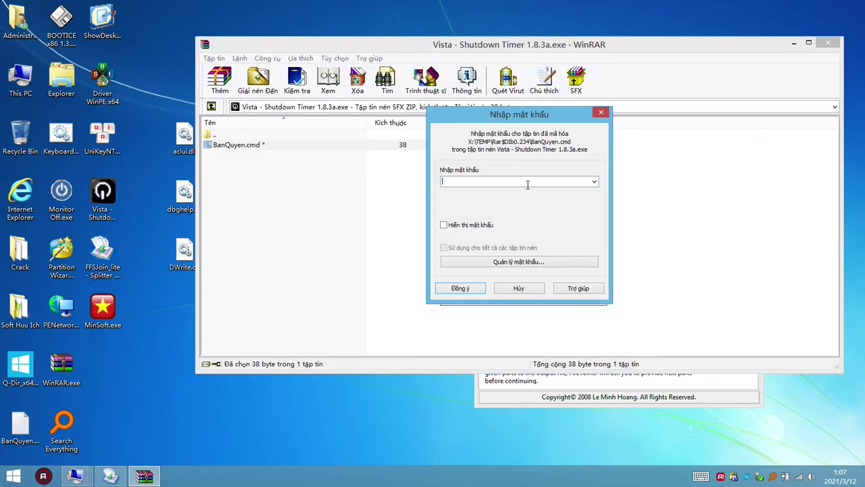
{"action": "type", "text": "1234"}
{"action": "left_click", "coordinate": [474, 286]}
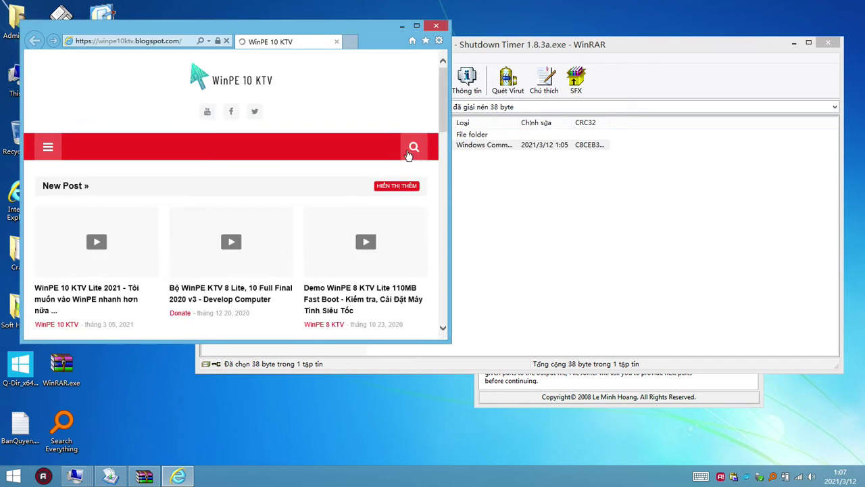
{"action": "left_click", "coordinate": [436, 26]}
{"action": "left_click", "coordinate": [829, 44]}
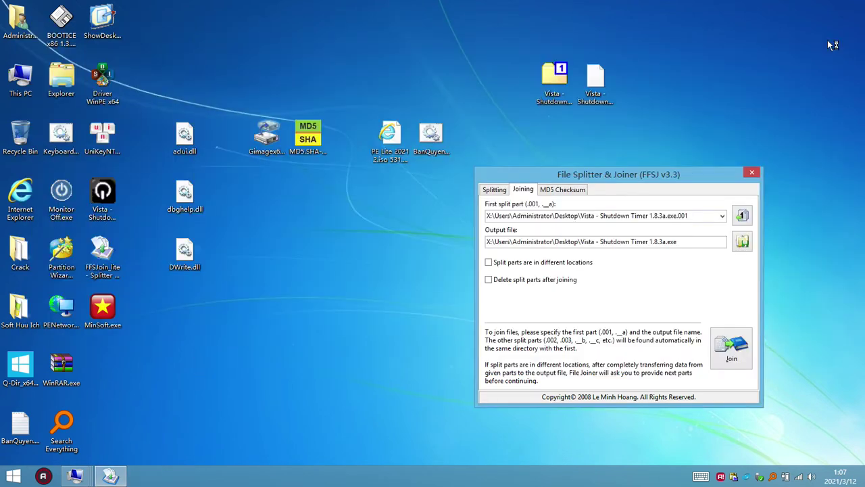
- Reopen the Soft Huu Ich folder maximized and sort it by name
{"action": "left_click", "coordinate": [110, 193]}
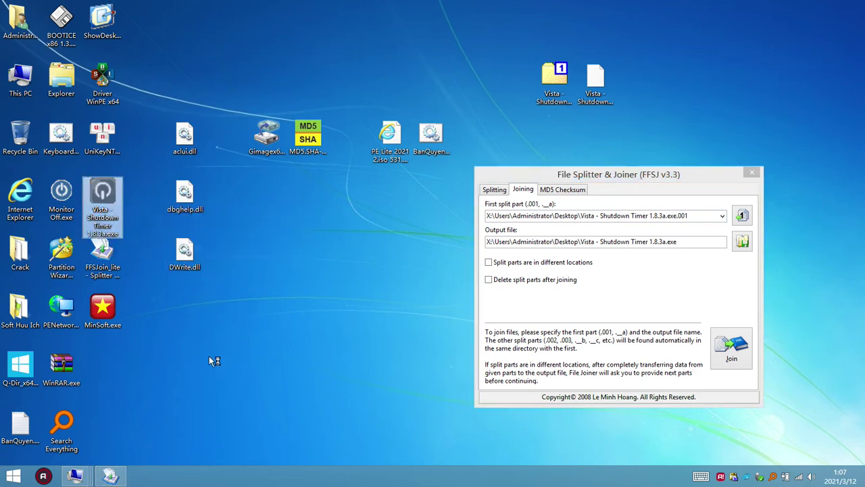
{"action": "left_click", "coordinate": [68, 481]}
{"action": "double_click", "coordinate": [18, 305]}
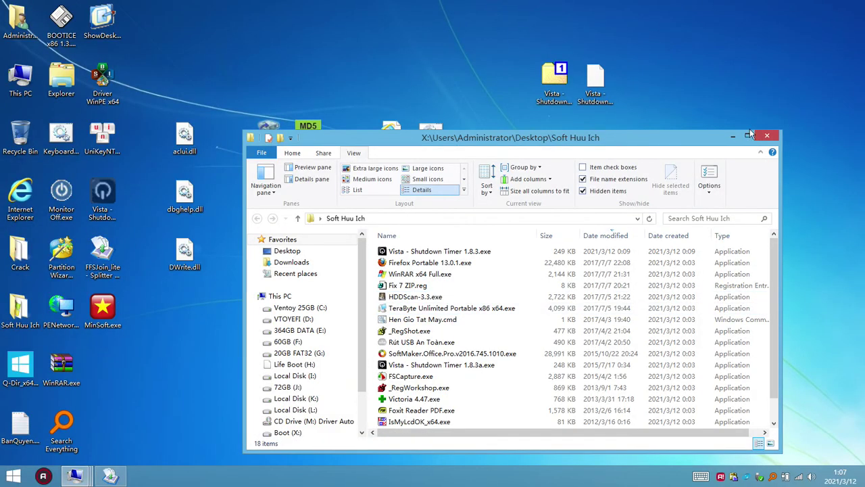
{"action": "double_click", "coordinate": [749, 135]}
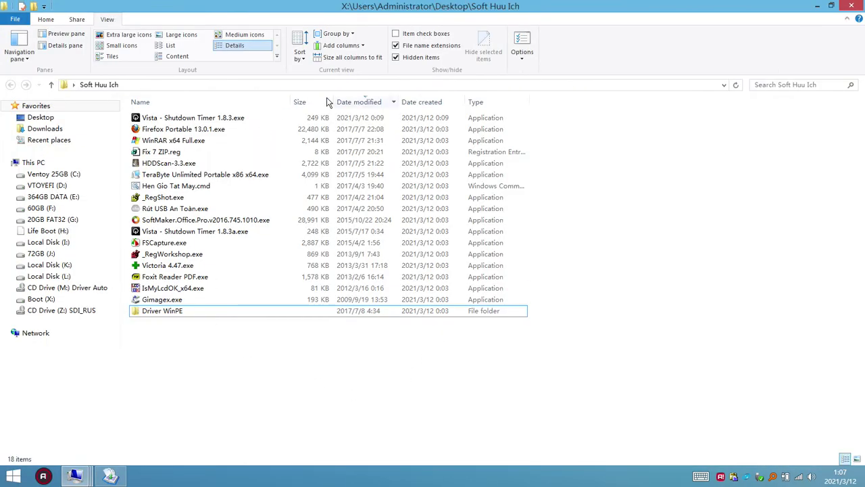
{"action": "left_click", "coordinate": [223, 101]}
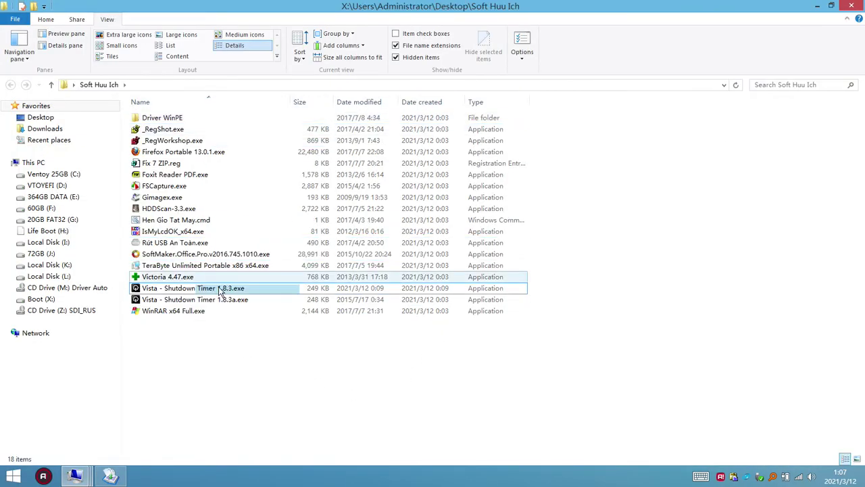
- Rename Vista - Shutdown Timer 1.8.3a.exe to Vista - Shutdown Timer 1.8.3aa.exe
{"action": "left_click", "coordinate": [233, 299]}
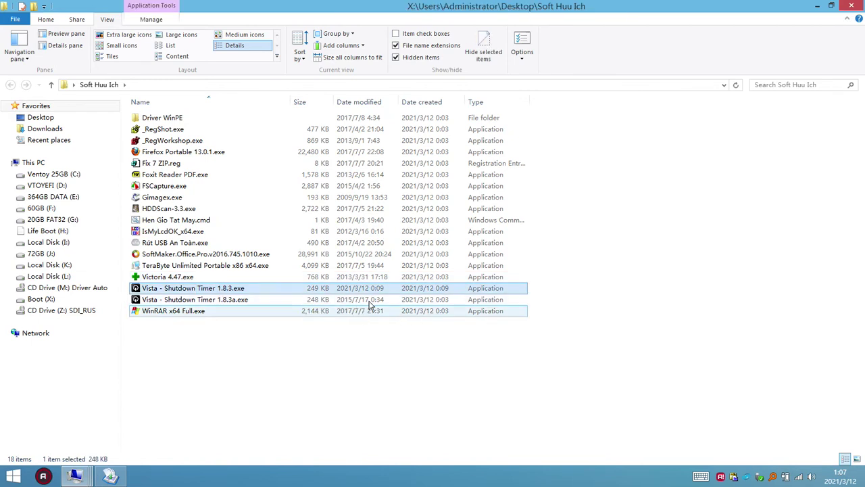
{"action": "left_click", "coordinate": [322, 289]}
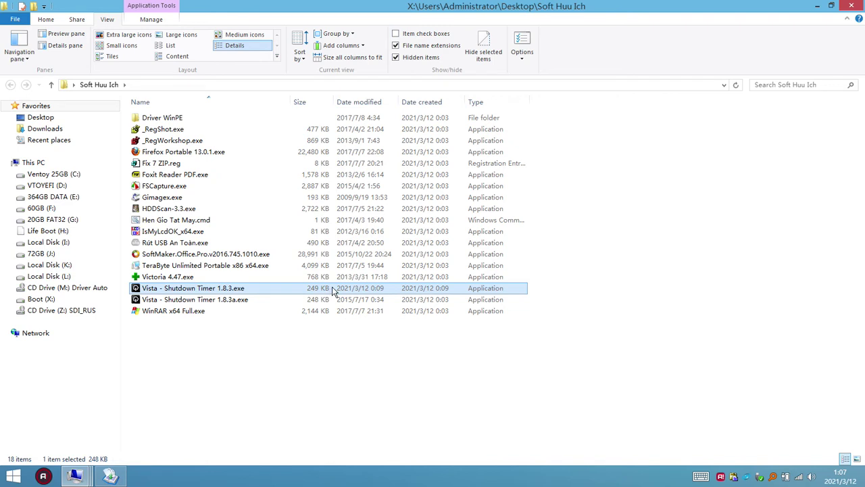
{"action": "left_click", "coordinate": [228, 302]}
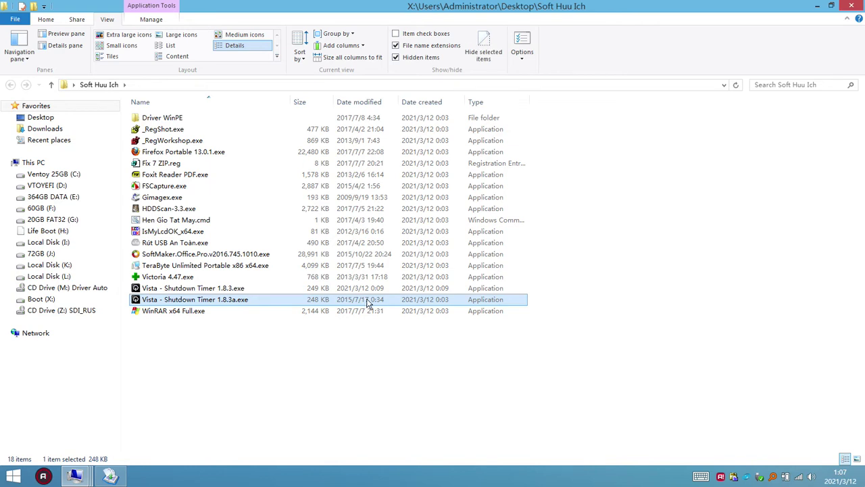
{"action": "left_click", "coordinate": [233, 303]}
{"action": "key", "text": "Right"}
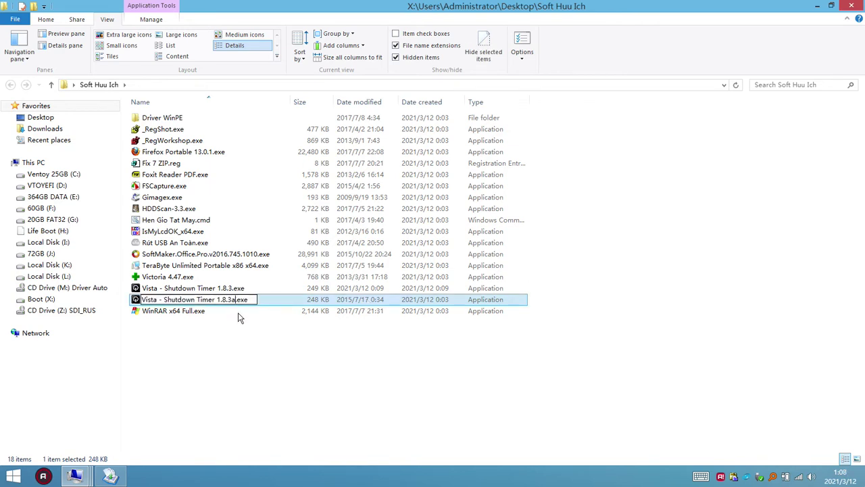
{"action": "type", "text": "a"}
{"action": "left_click", "coordinate": [255, 326]}
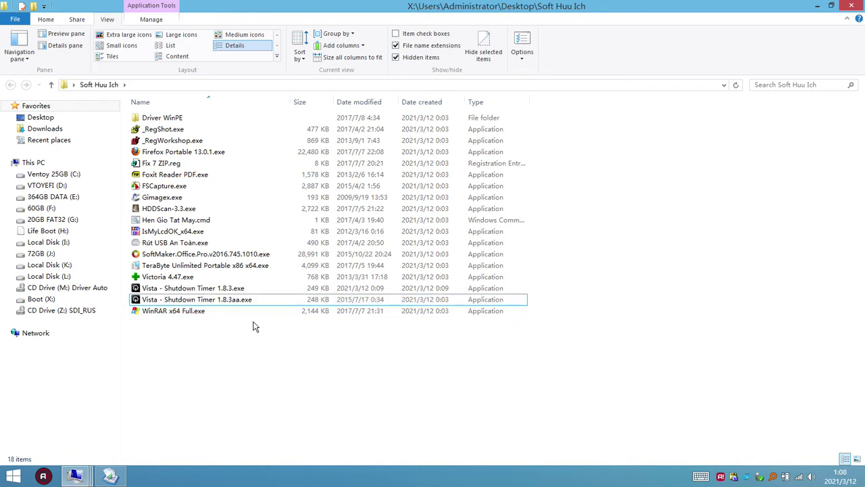
- Paste the joined 1.8.3a exe into the folder, reverse the name sort, and close it
{"action": "key", "text": "ctrl+v"}
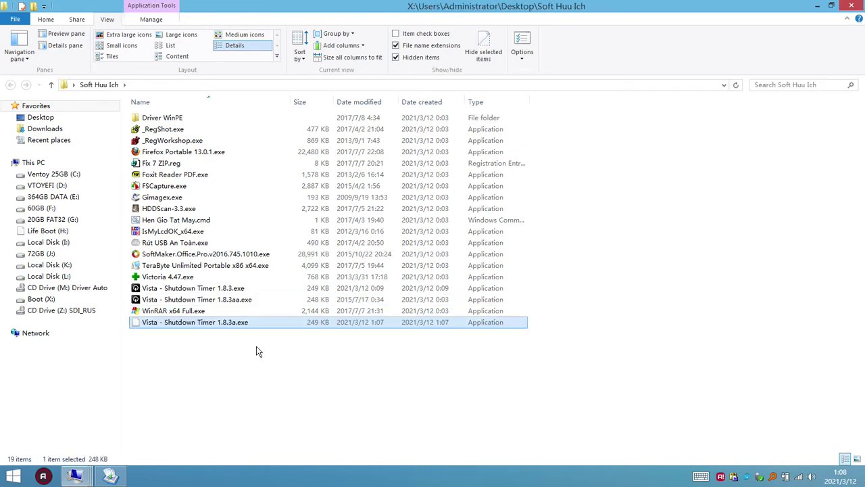
{"action": "left_click", "coordinate": [172, 104]}
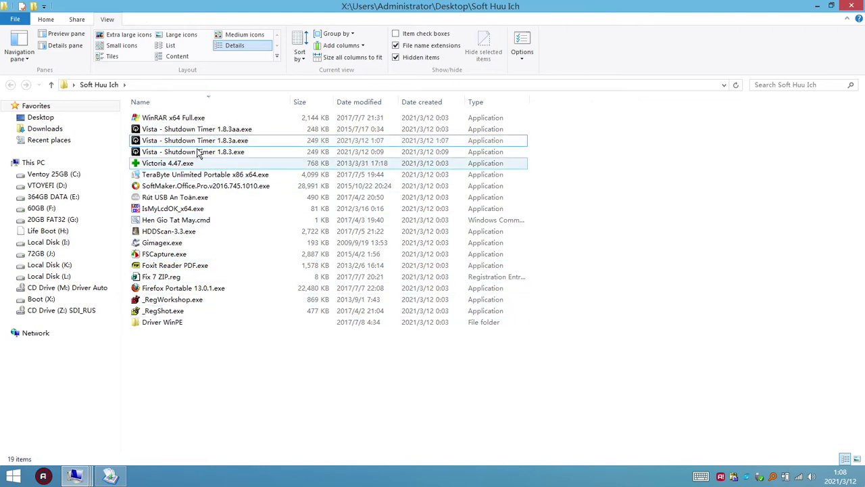
{"action": "left_click", "coordinate": [846, 9]}
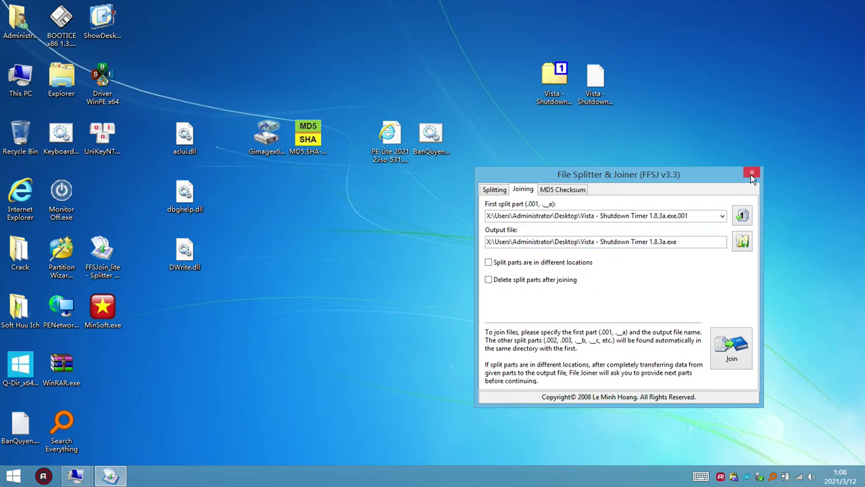
- Open the MD5 & SHA-1 Checksum tool from its desktop icon, then close it
{"action": "left_click", "coordinate": [285, 290]}
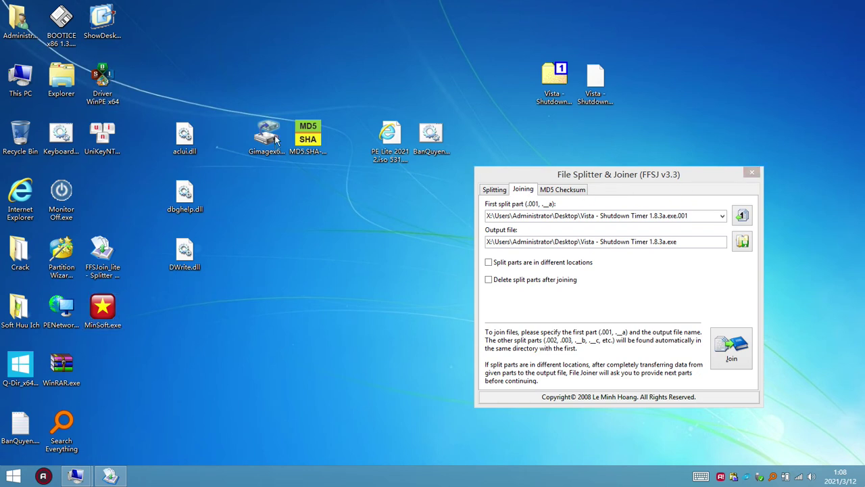
{"action": "left_click", "coordinate": [301, 138]}
{"action": "double_click", "coordinate": [301, 139]}
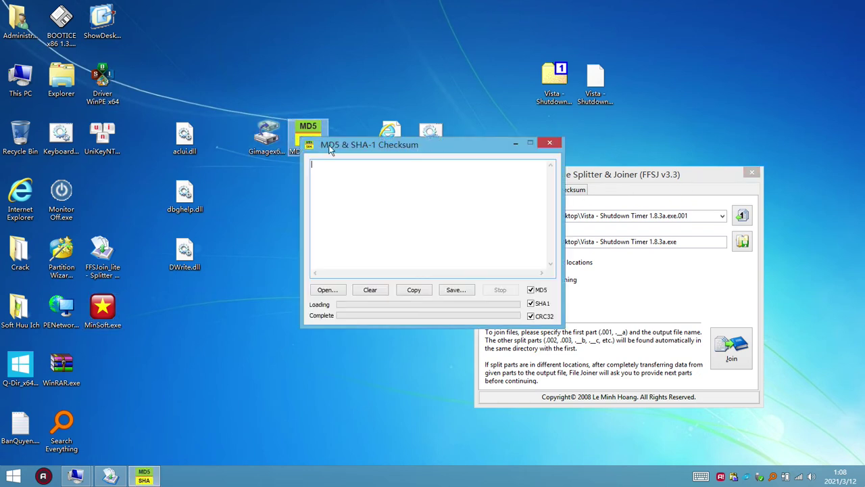
{"action": "left_click", "coordinate": [550, 140]}
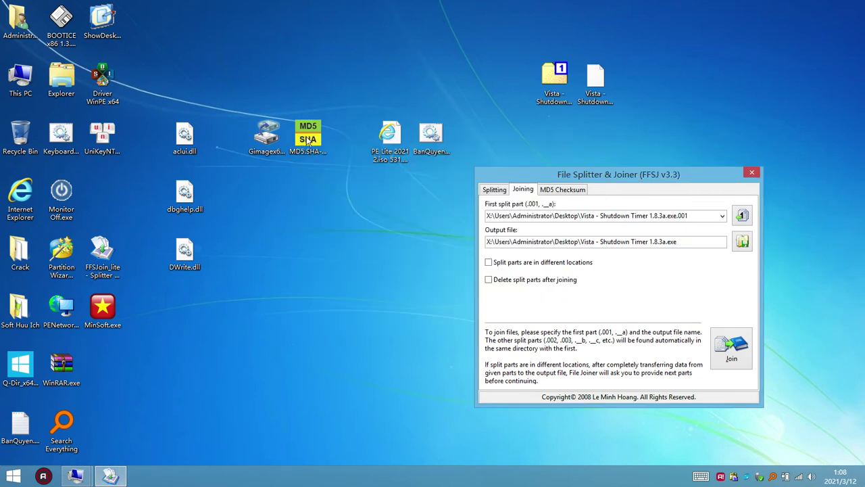
- Move the checksum tool's icon and BanQuyen.cmd lower on the desktop
{"action": "left_click", "coordinate": [307, 140]}
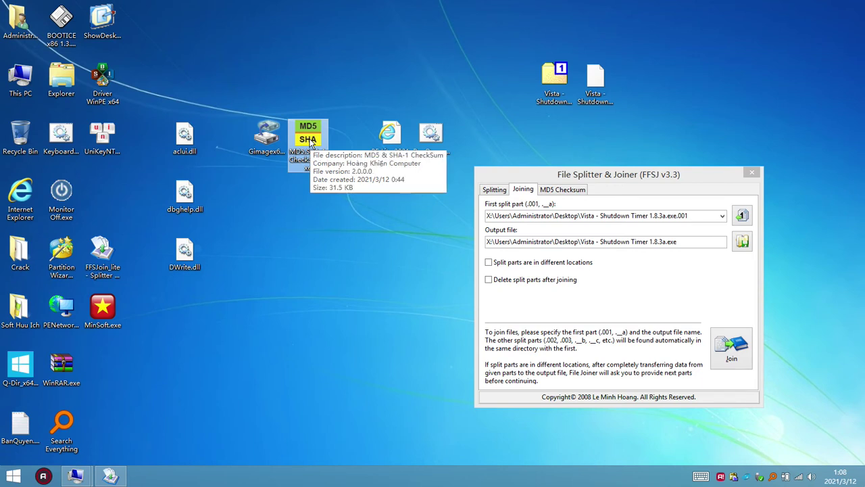
{"action": "left_click_drag", "start_coordinate": [309, 140], "coordinate": [309, 253]}
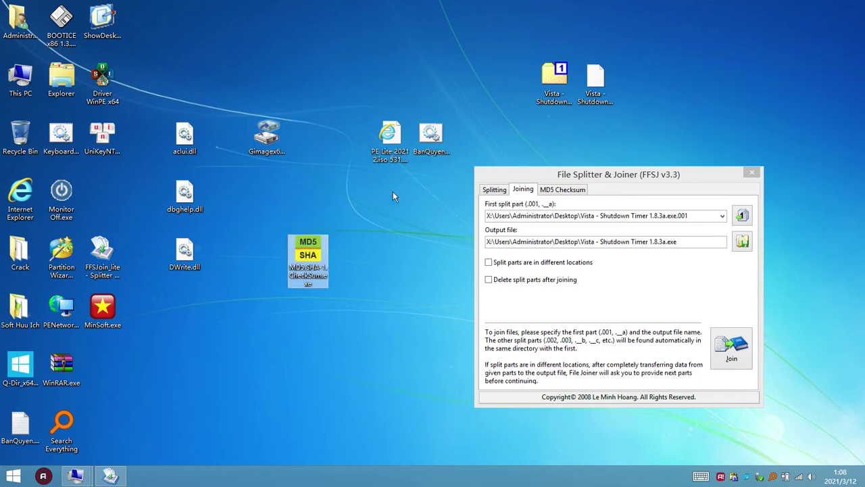
{"action": "left_click_drag", "start_coordinate": [430, 135], "coordinate": [373, 247]}
- Pack BanQuyen.cmd into BanQuyen.zip with WinRAR (ZIP format, best compression) and place it beside the script
{"action": "right_click", "coordinate": [386, 252]}
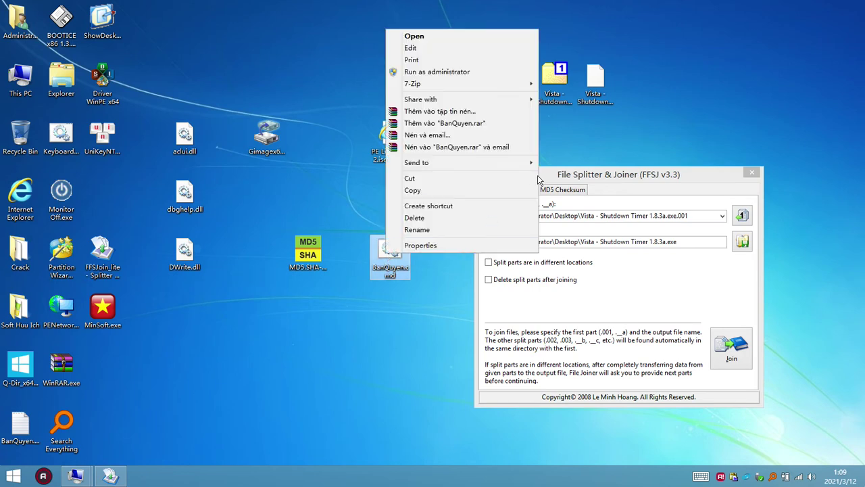
{"action": "left_click", "coordinate": [438, 111]}
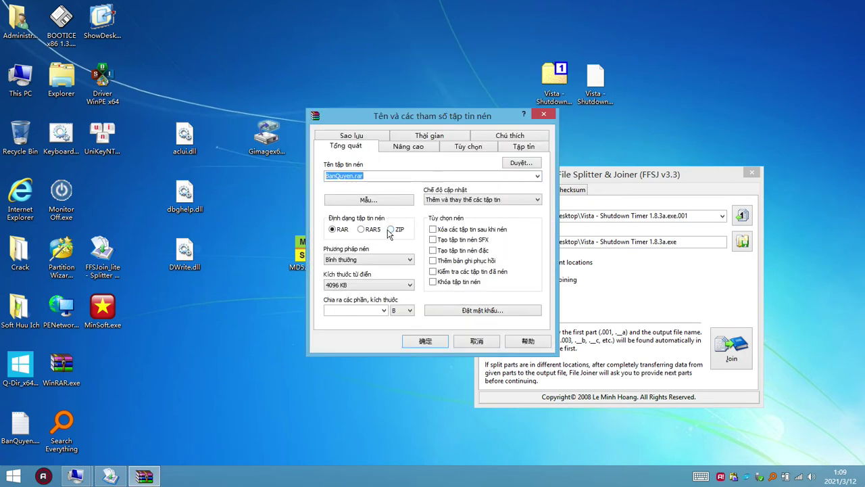
{"action": "left_click", "coordinate": [391, 229]}
{"action": "left_click", "coordinate": [404, 261]}
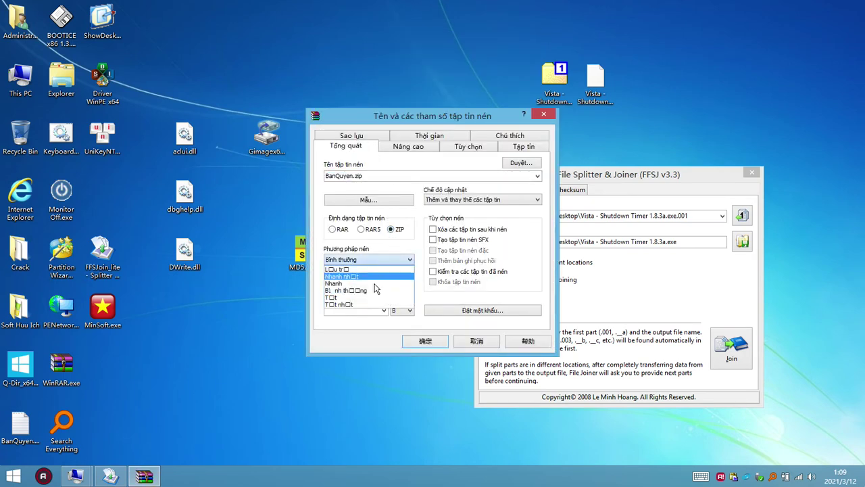
{"action": "left_click", "coordinate": [346, 305]}
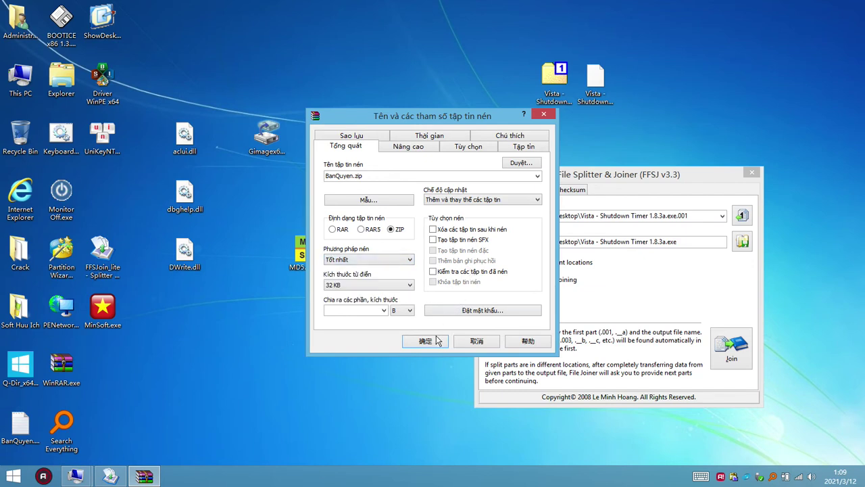
{"action": "left_click", "coordinate": [437, 340]}
{"action": "left_click_drag", "start_coordinate": [120, 202], "coordinate": [351, 255]}
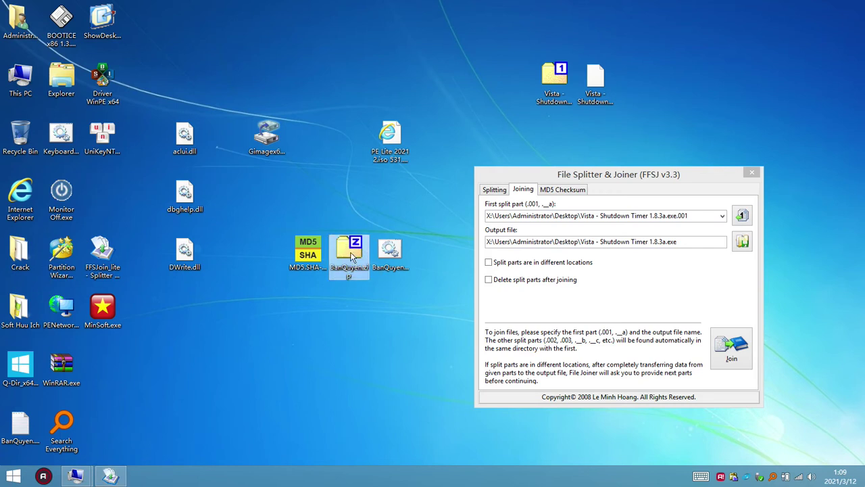
- Rename the checksum program to MD5.SHA-1.CheckSum.exe.001, accepting the extension change
{"action": "left_click", "coordinate": [310, 256]}
{"action": "key", "text": "F2"}
{"action": "key", "text": "End"}
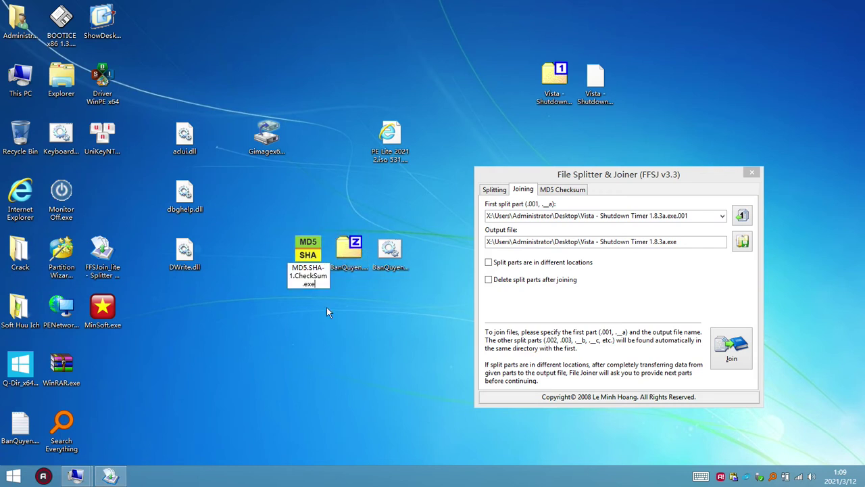
{"action": "type", "text": ".001"}
{"action": "key", "text": "ctrl+shift+Home"}
{"action": "key", "text": "ctrl+c"}
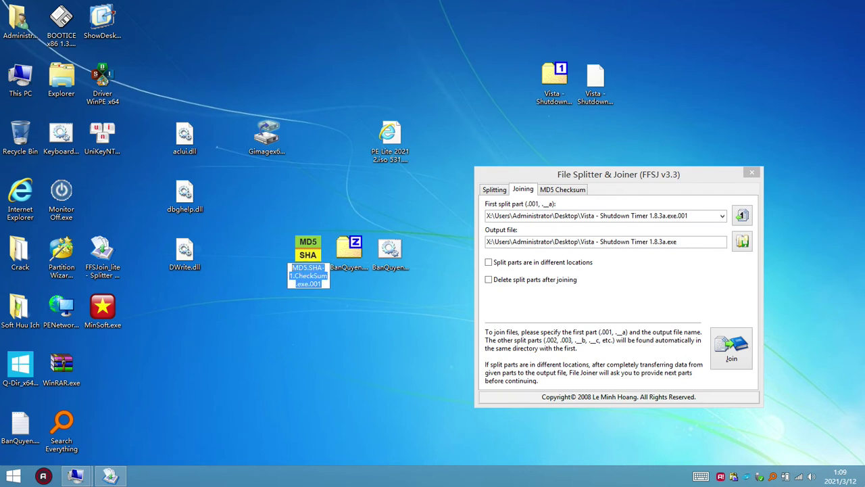
{"action": "key", "text": "Return"}
{"action": "left_click", "coordinate": [488, 242]}
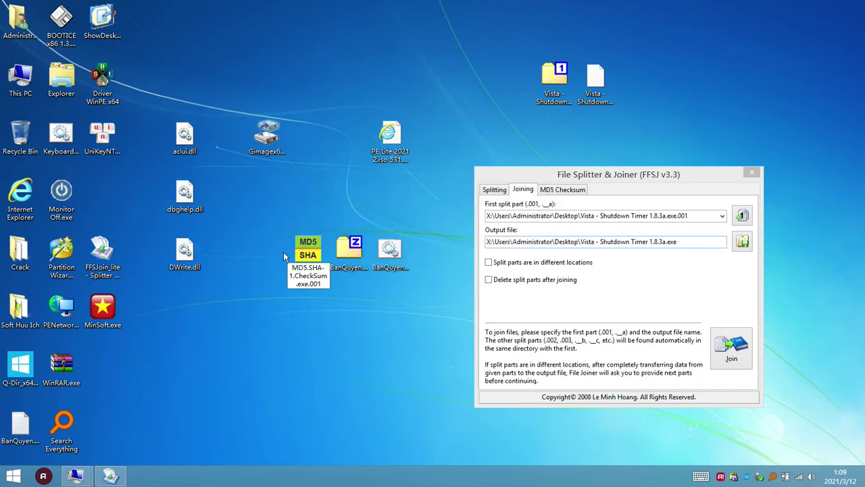
- Rename BanQuyen.zip to MD5.SHA-1.CheckSum.exe.002, accepting the extension change
{"action": "left_click", "coordinate": [350, 270]}
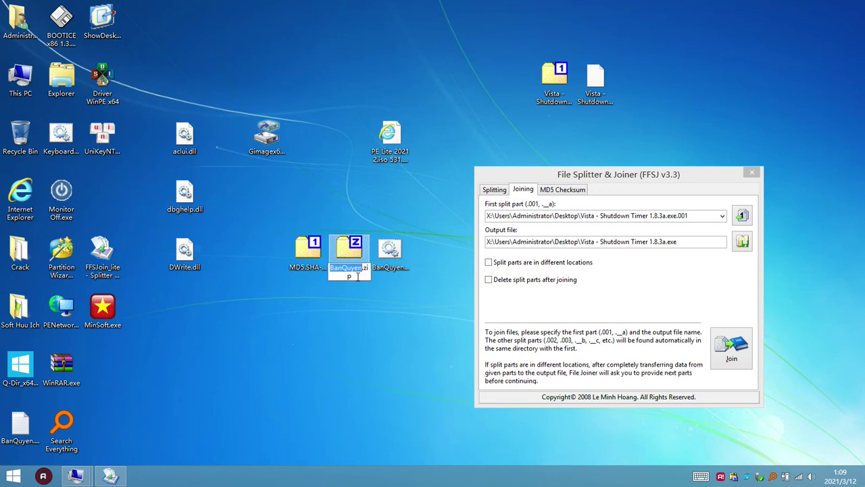
{"action": "key", "text": "ctrl+v"}
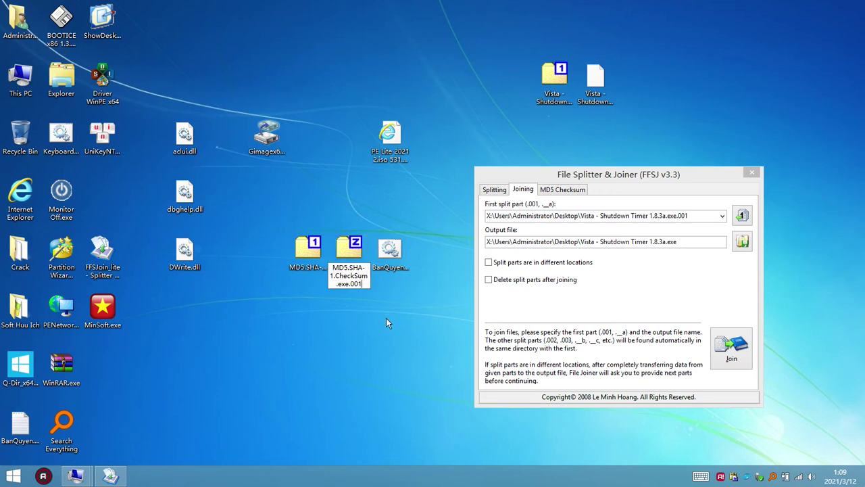
{"action": "key", "text": "BackSpace"}
{"action": "type", "text": "2"}
{"action": "key", "text": "Return"}
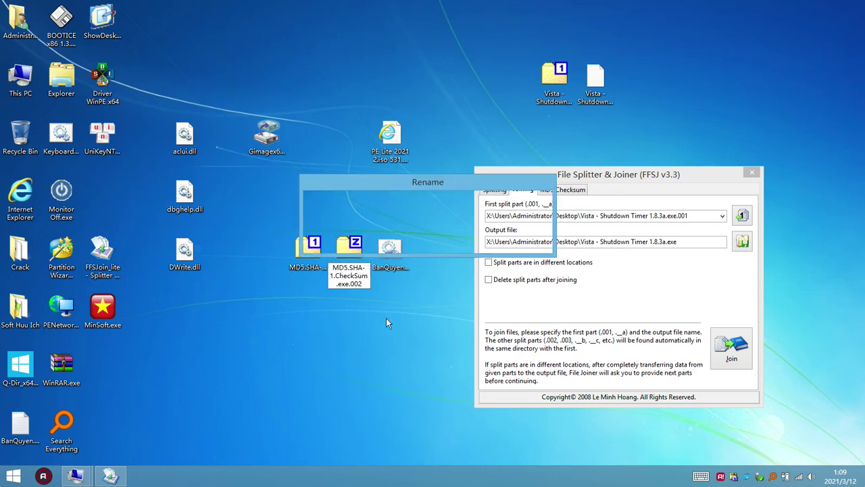
{"action": "key", "text": "Return"}
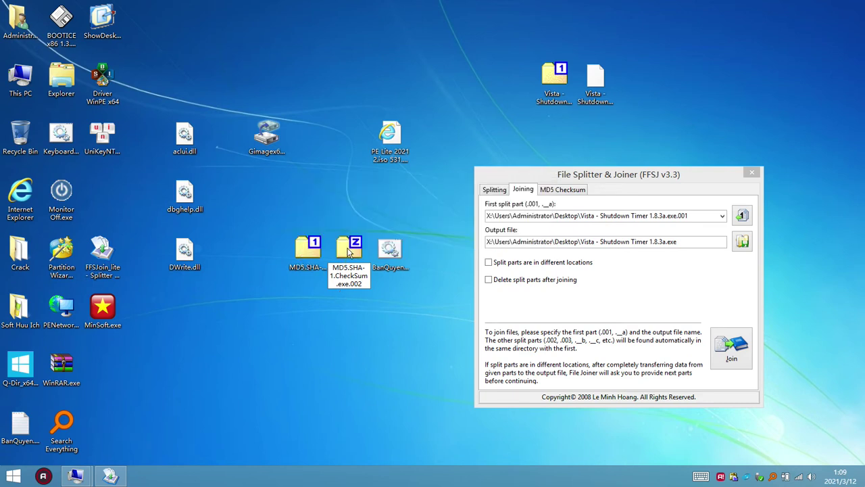
- Load MD5.SHA-1.CheckSum.exe.001 as the first split part and join it into MD5.SHA-1.CheckSum.exe
{"action": "left_click", "coordinate": [306, 255]}
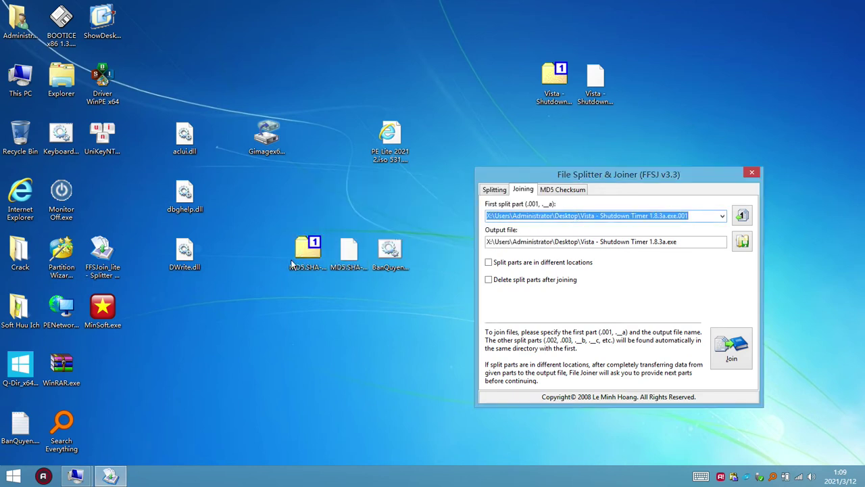
{"action": "left_click_drag", "start_coordinate": [305, 256], "coordinate": [580, 222]}
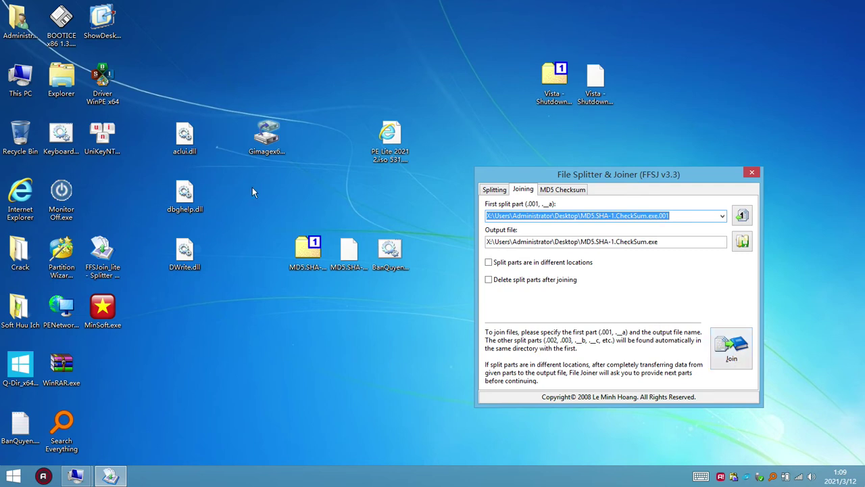
{"action": "left_click_drag", "start_coordinate": [284, 152], "coordinate": [105, 198]}
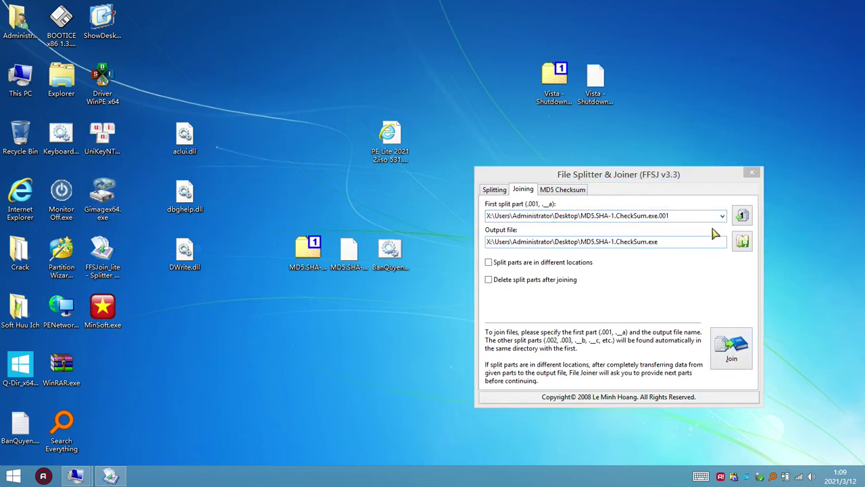
{"action": "left_click", "coordinate": [732, 348]}
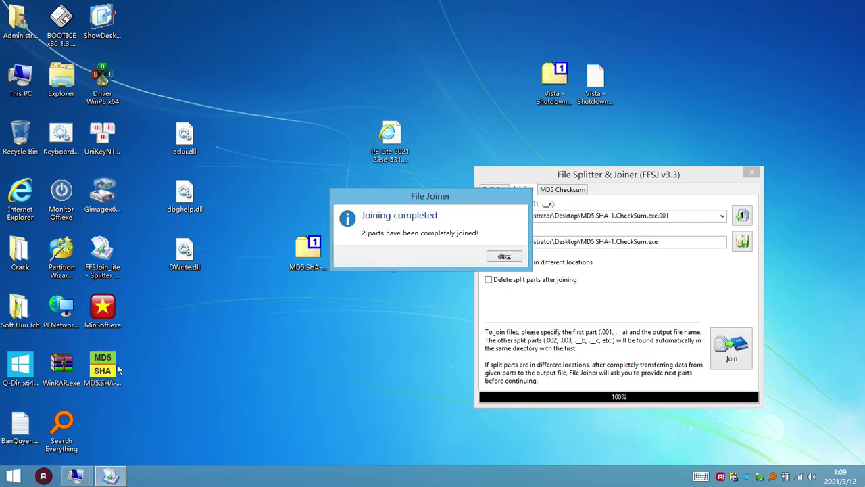
{"action": "key", "text": "Return"}
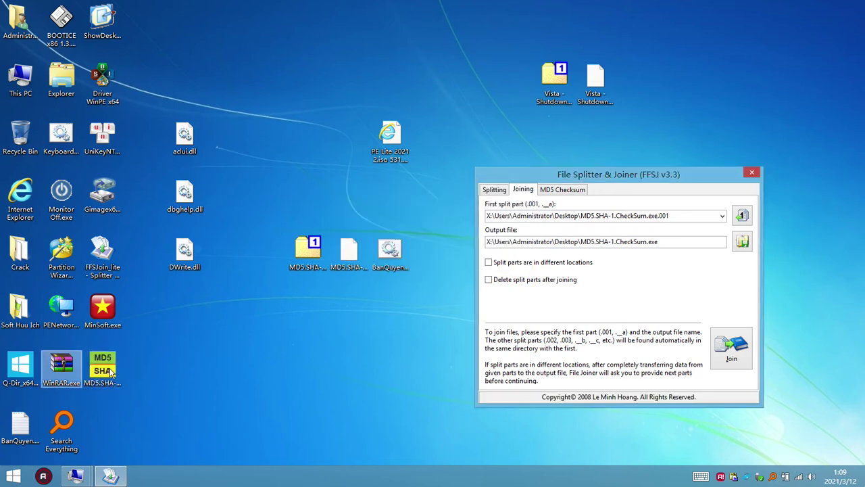
{"action": "right_click", "coordinate": [112, 367]}
{"action": "left_click", "coordinate": [179, 152]}
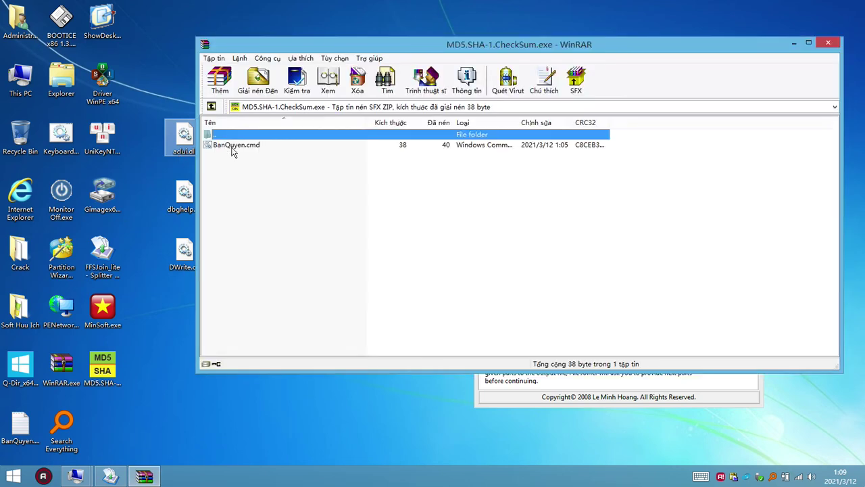
{"action": "left_click", "coordinate": [237, 146]}
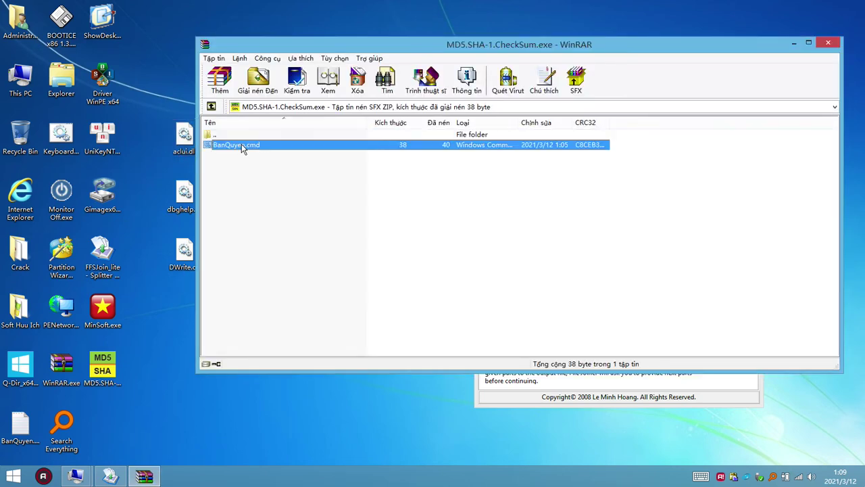
{"action": "double_click", "coordinate": [251, 148]}
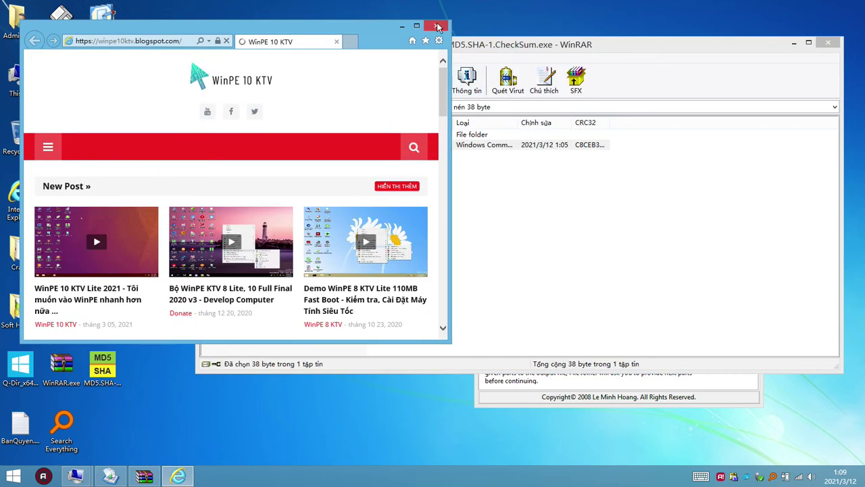
{"action": "left_click", "coordinate": [436, 27]}
{"action": "left_click", "coordinate": [826, 43]}
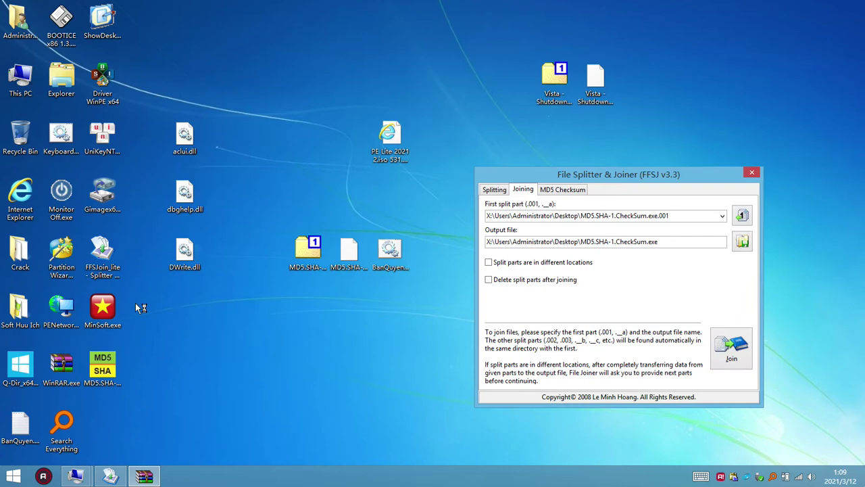
{"action": "right_click", "coordinate": [118, 378]}
{"action": "left_click", "coordinate": [142, 369]}
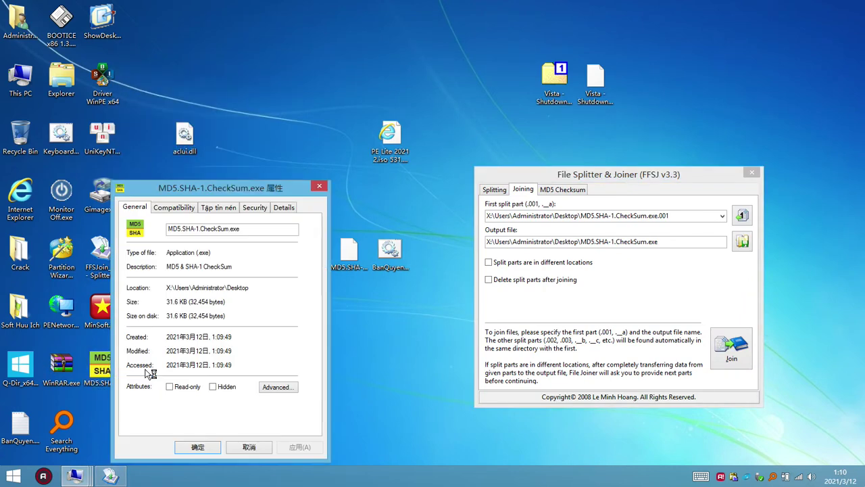
{"action": "left_click_drag", "start_coordinate": [287, 191], "coordinate": [303, 173]}
{"action": "left_click", "coordinate": [302, 189]}
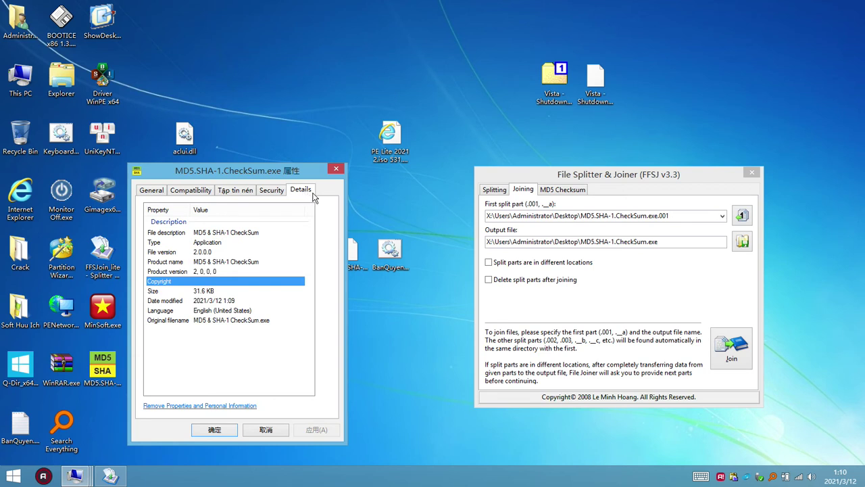
{"action": "left_click", "coordinate": [219, 302]}
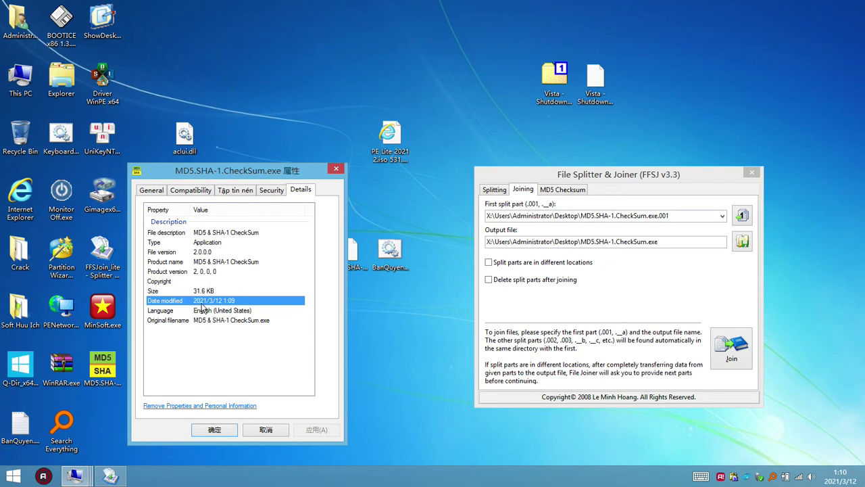
{"action": "left_click", "coordinate": [336, 170]}
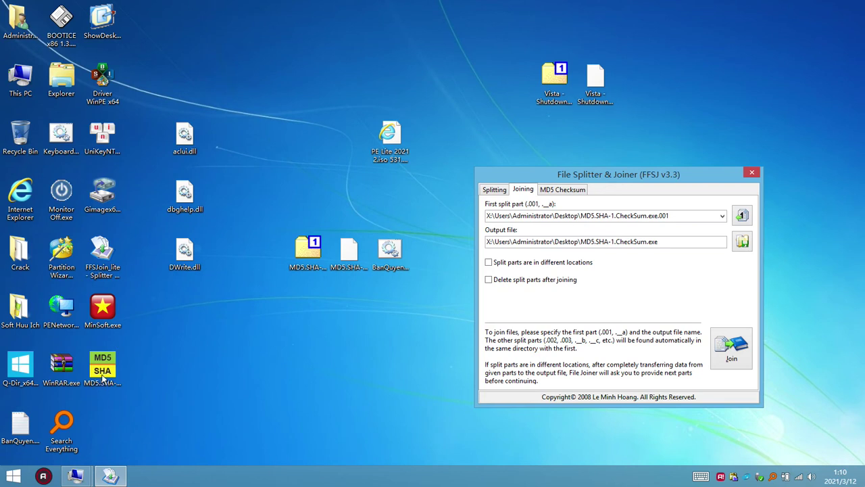
- Select desktop files and dismiss the joined program's context menu without choosing anything
{"action": "left_click", "coordinate": [372, 270]}
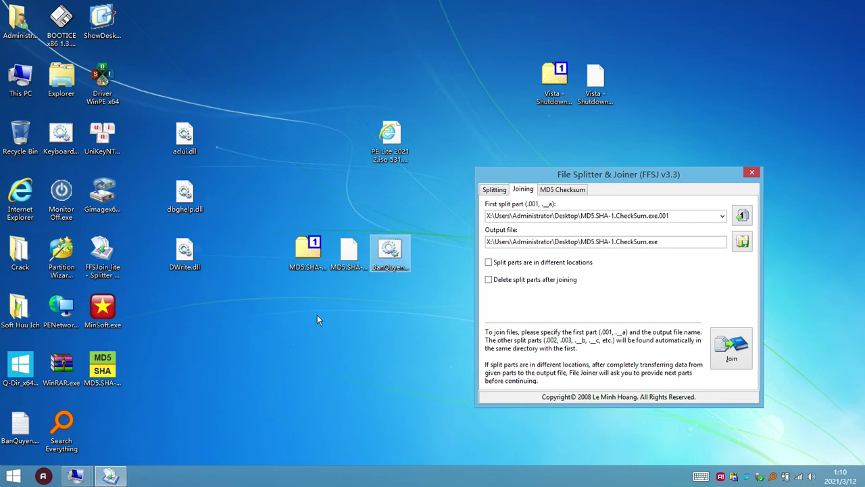
{"action": "left_click", "coordinate": [333, 327]}
{"action": "key", "text": "m"}
{"action": "left_click", "coordinate": [133, 365]}
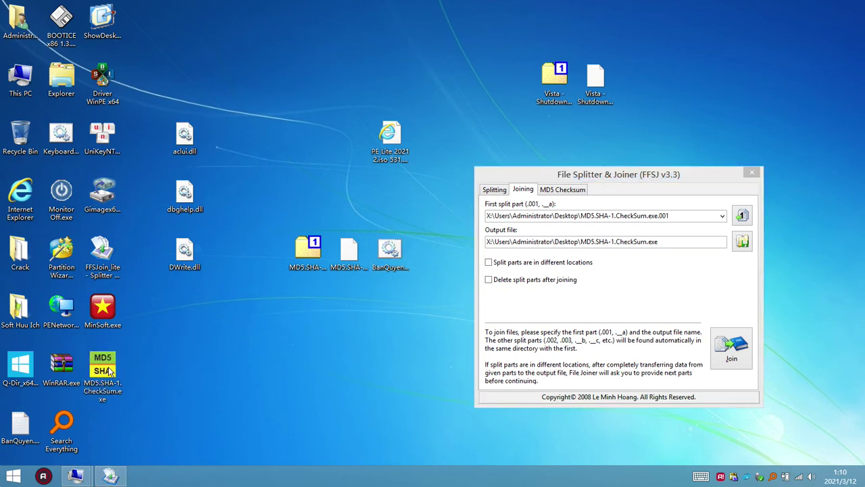
{"action": "right_click", "coordinate": [111, 371]}
{"action": "left_click", "coordinate": [362, 377]}
- Delete the .001 extension from the split part, making it MD5.SHA-1.CheckSum (2).exe
{"action": "left_click", "coordinate": [316, 273]}
{"action": "key", "text": "F2"}
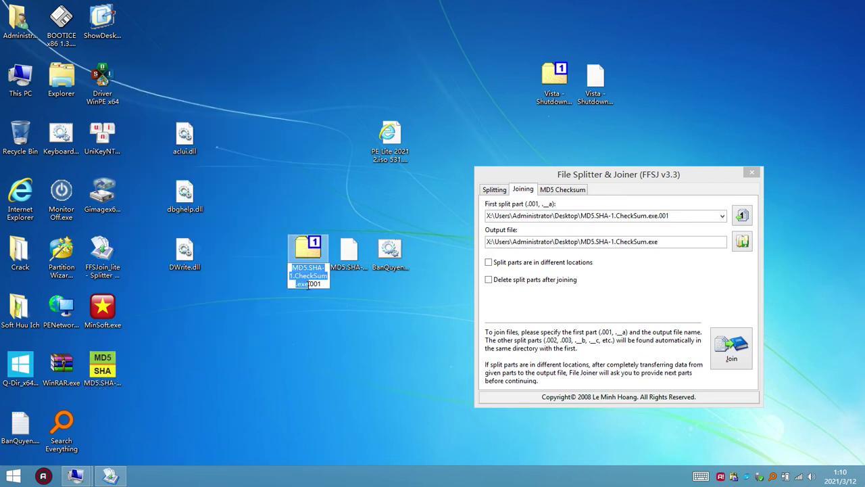
{"action": "left_click_drag", "start_coordinate": [309, 285], "coordinate": [355, 286]}
{"action": "key", "text": "Delete"}
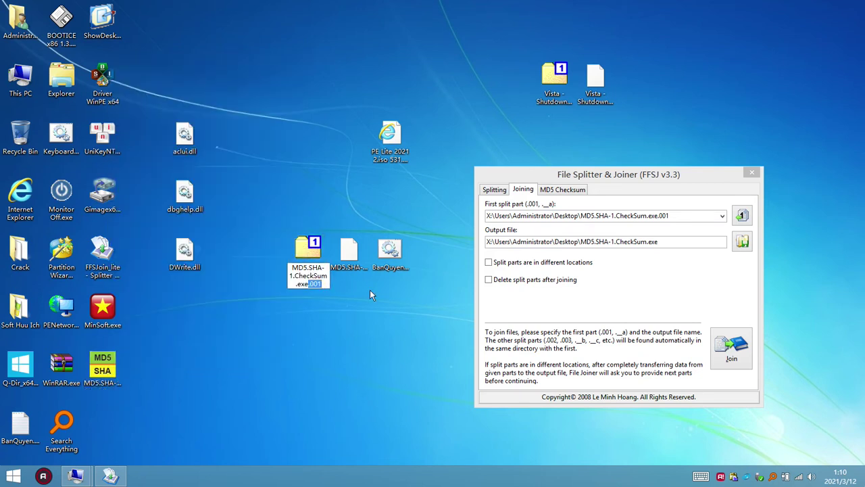
{"action": "key", "text": "Return"}
{"action": "key", "text": "Return"}
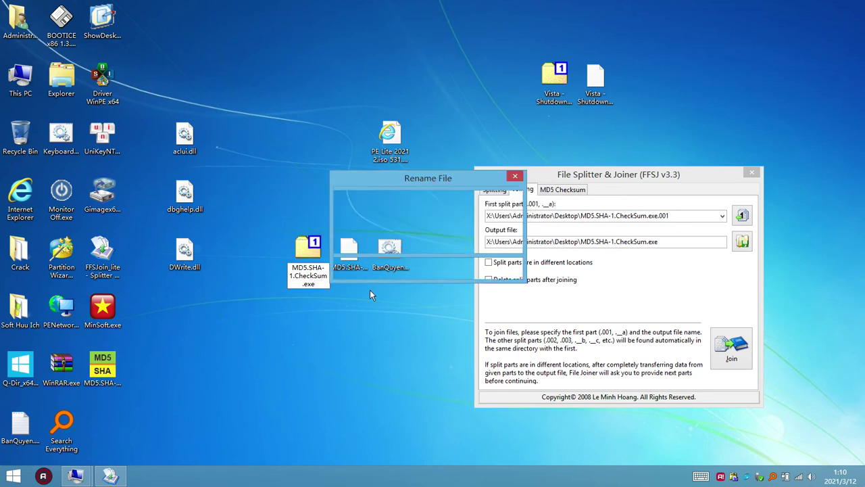
{"action": "key", "text": "n"}
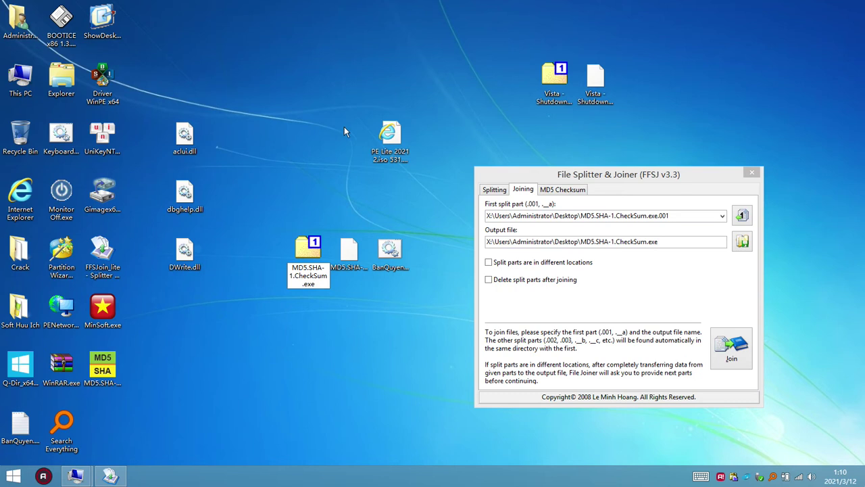
{"action": "key", "text": "Return"}
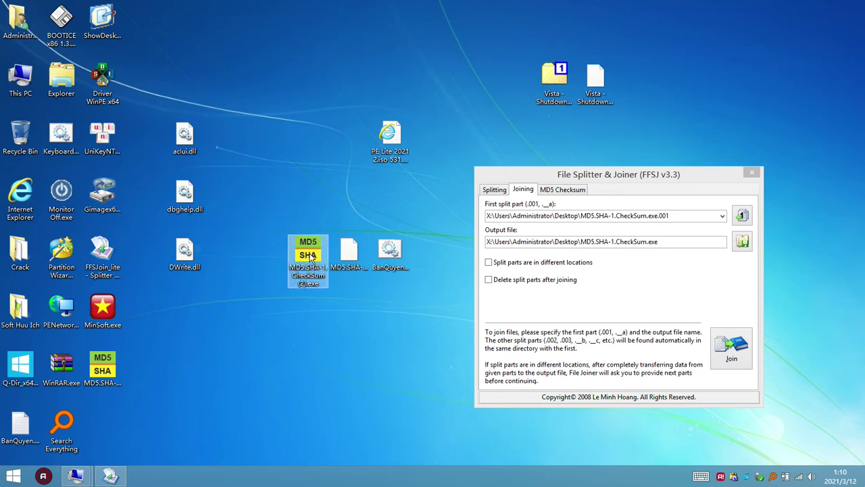
- Open the renamed copy as a 7-Zip archive and select its four entries
{"action": "right_click", "coordinate": [312, 260]}
{"action": "mouse_move", "coordinate": [463, 274]}
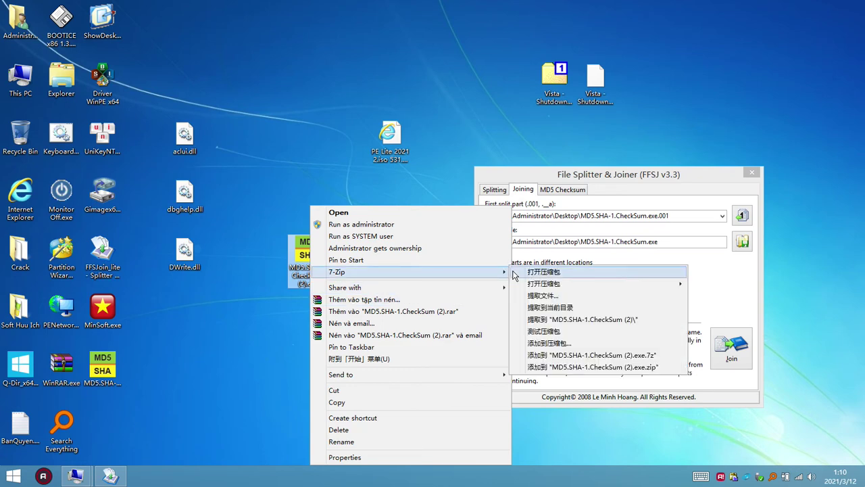
{"action": "left_click", "coordinate": [536, 276]}
{"action": "left_click_drag", "start_coordinate": [504, 296], "coordinate": [478, 259]}
{"action": "left_click_drag", "start_coordinate": [529, 302], "coordinate": [478, 241]}
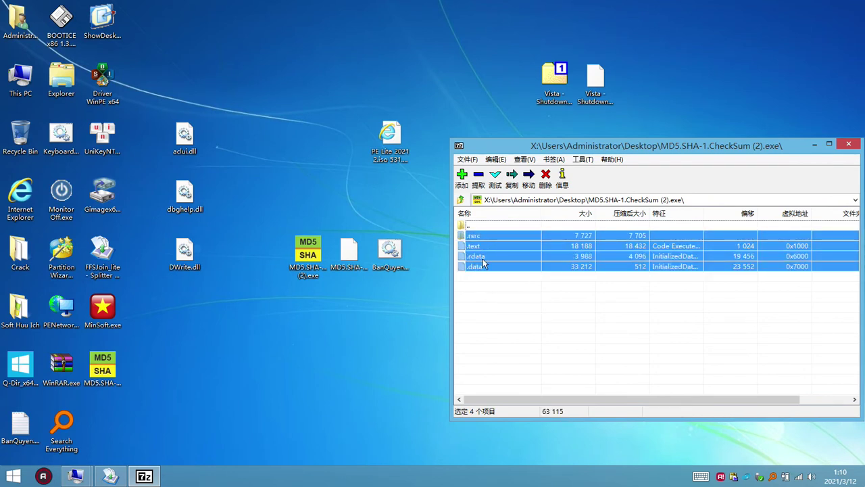
{"action": "left_click", "coordinate": [497, 292]}
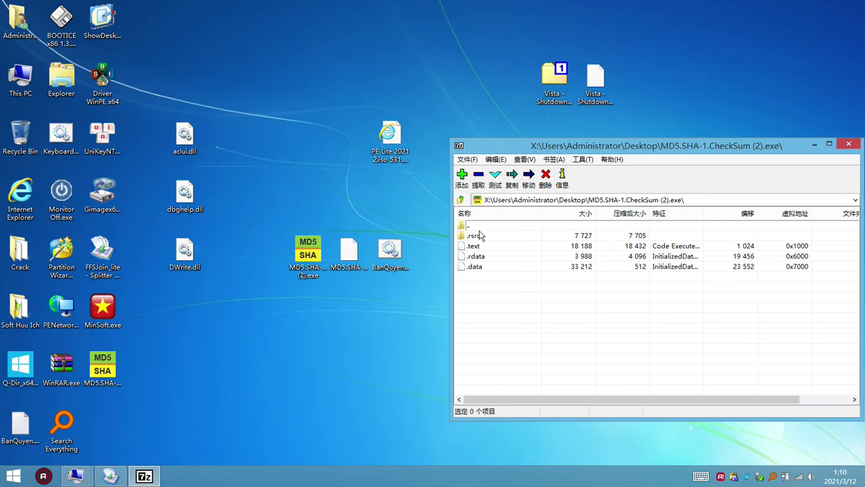
{"action": "left_click_drag", "start_coordinate": [504, 296], "coordinate": [473, 233]}
- Open the joined MD5 program in WinRAR, select BanQuyen.cmd inside, then close the view
{"action": "left_click", "coordinate": [111, 384]}
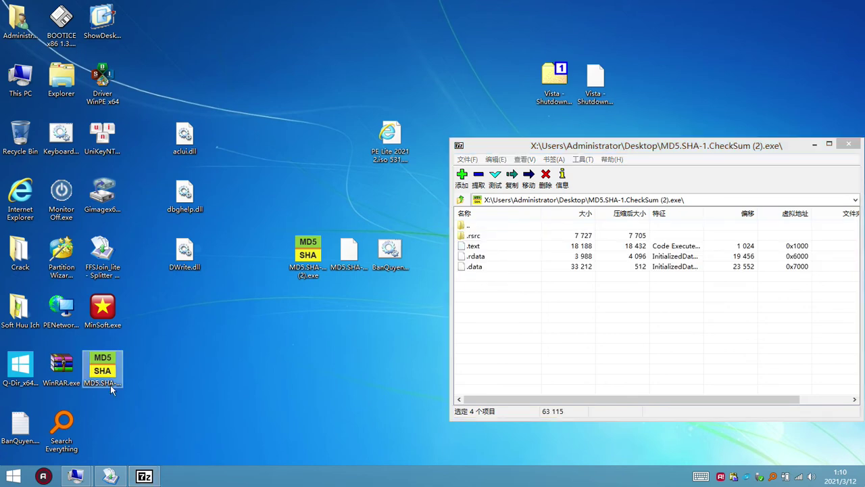
{"action": "right_click", "coordinate": [110, 385]}
{"action": "left_click", "coordinate": [204, 171]}
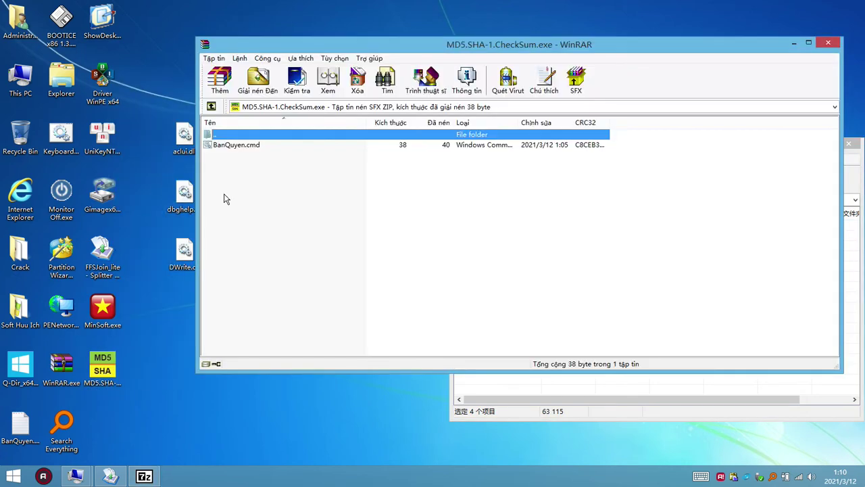
{"action": "left_click", "coordinate": [232, 145]}
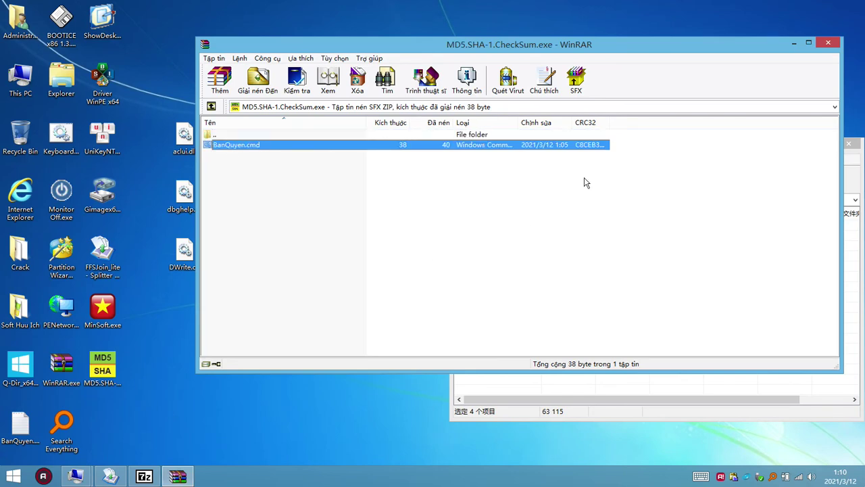
{"action": "left_click", "coordinate": [820, 49]}
- Open Partition Wizard 9.exe as an archive and select its bundled files from imageformats to QtGui4.dll
{"action": "left_click", "coordinate": [494, 277]}
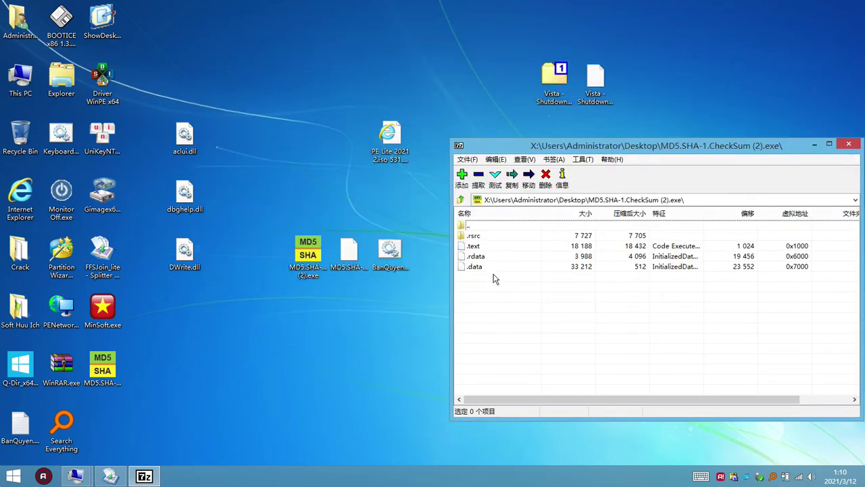
{"action": "left_click_drag", "start_coordinate": [559, 298], "coordinate": [471, 234]}
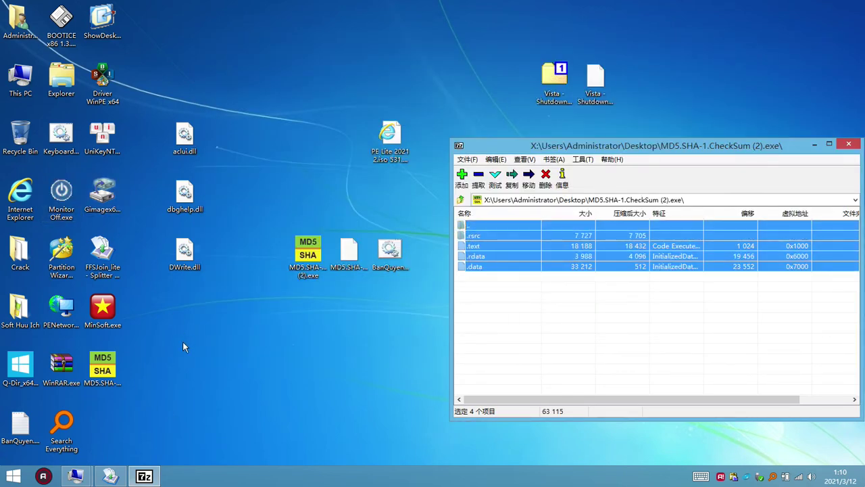
{"action": "right_click", "coordinate": [70, 259]}
{"action": "left_click", "coordinate": [109, 252]}
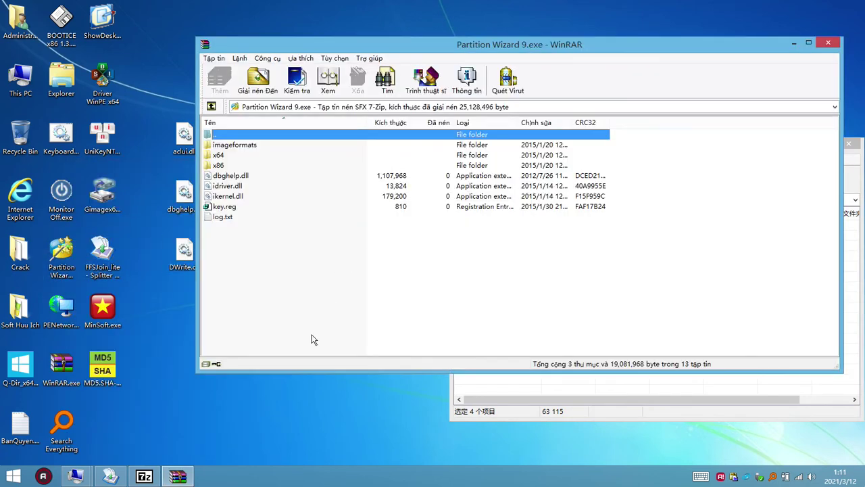
{"action": "left_click_drag", "start_coordinate": [311, 340], "coordinate": [217, 142]}
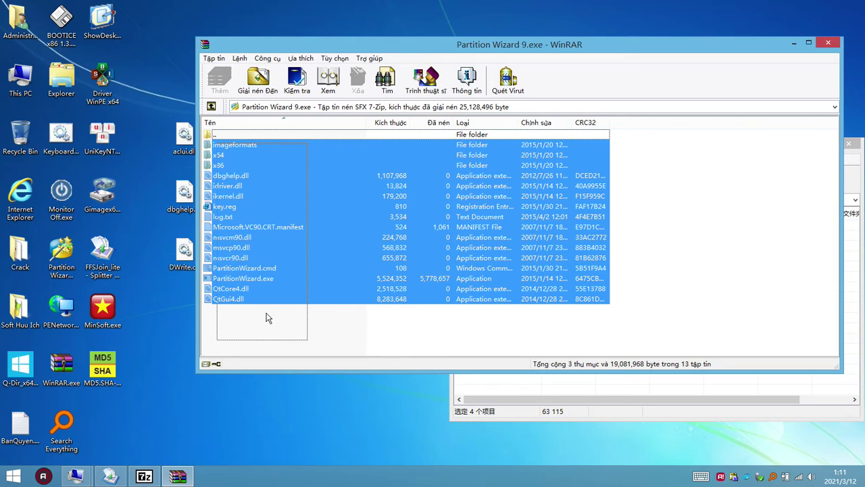
- Browse the Partition Wizard archive entries (x64, imageformats, key.reg, msvcr90.dll, QtGui4.dll), then close it
{"action": "left_click", "coordinate": [267, 315]}
{"action": "left_click_drag", "start_coordinate": [323, 339], "coordinate": [252, 186]}
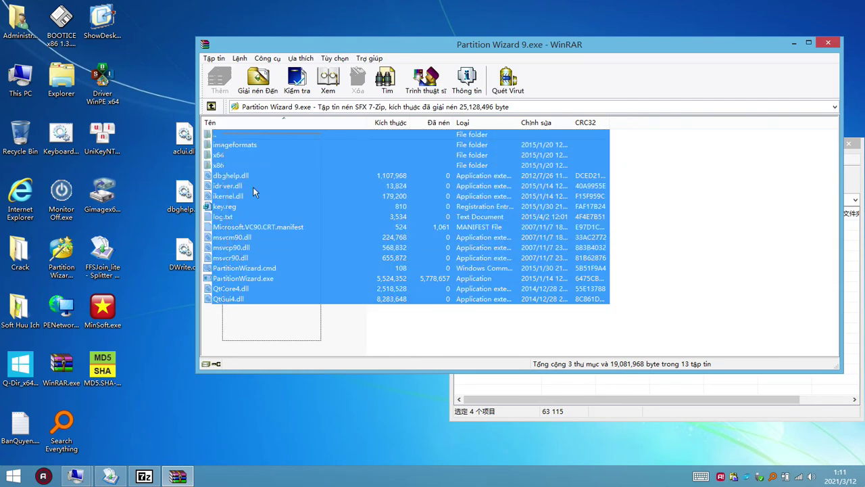
{"action": "left_click", "coordinate": [230, 238]}
{"action": "key", "text": "End"}
{"action": "key", "text": "Up"}
{"action": "key", "text": "Up"}
{"action": "key", "text": "Up"}
{"action": "key", "text": "Up"}
{"action": "key", "text": "Up"}
{"action": "key", "text": "Up"}
{"action": "key", "text": "Up"}
{"action": "left_click", "coordinate": [223, 155]}
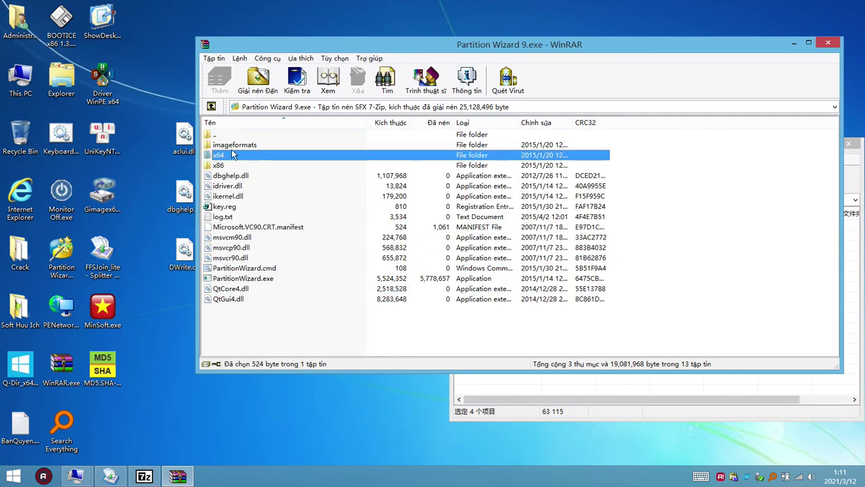
{"action": "left_click", "coordinate": [226, 145]}
{"action": "left_click", "coordinate": [226, 206]}
{"action": "left_click", "coordinate": [230, 258]}
{"action": "left_click", "coordinate": [234, 299]}
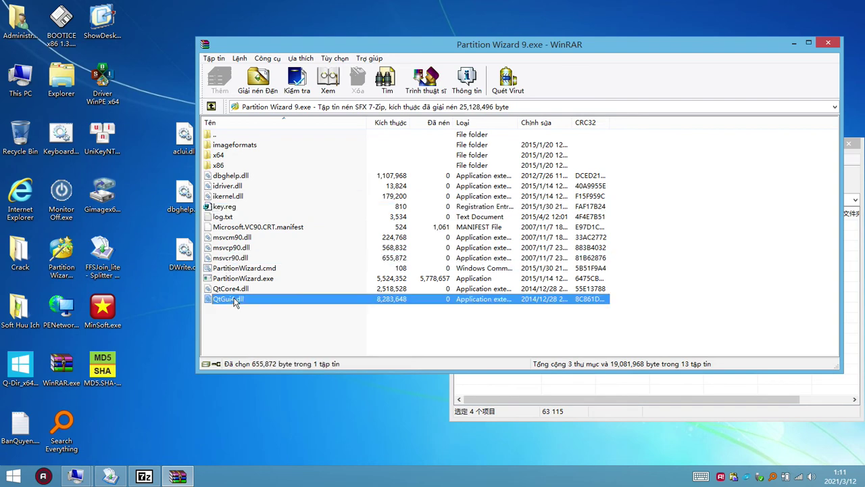
{"action": "left_click", "coordinate": [280, 348]}
{"action": "left_click", "coordinate": [837, 44]}
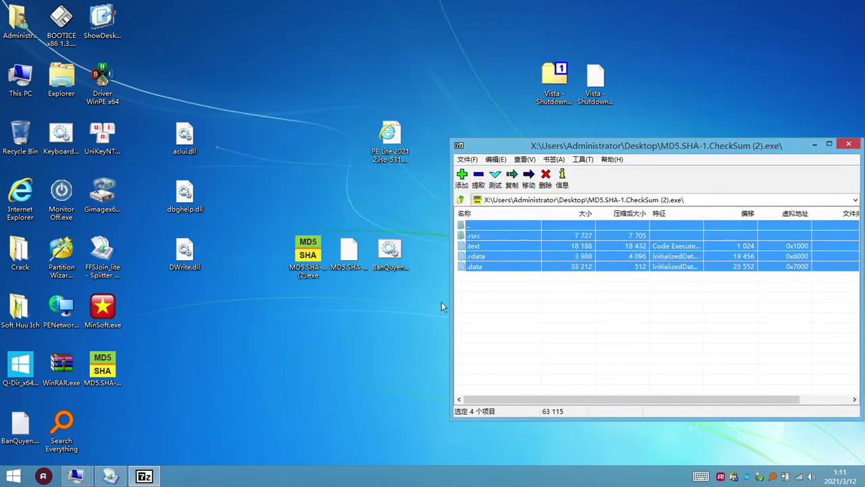
- Open the MD5.SHA-1.CheckSum program in the archiver, inspect an entry, then close it
{"action": "left_click", "coordinate": [108, 371]}
{"action": "right_click", "coordinate": [108, 371]}
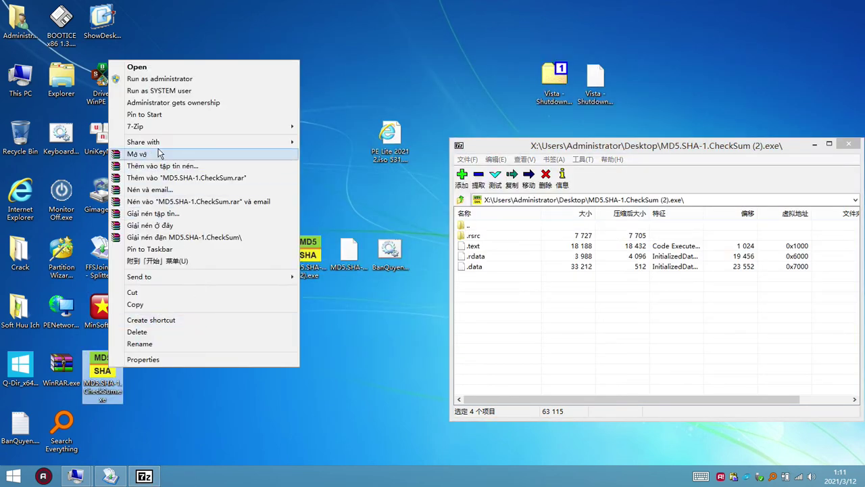
{"action": "left_click", "coordinate": [163, 154]}
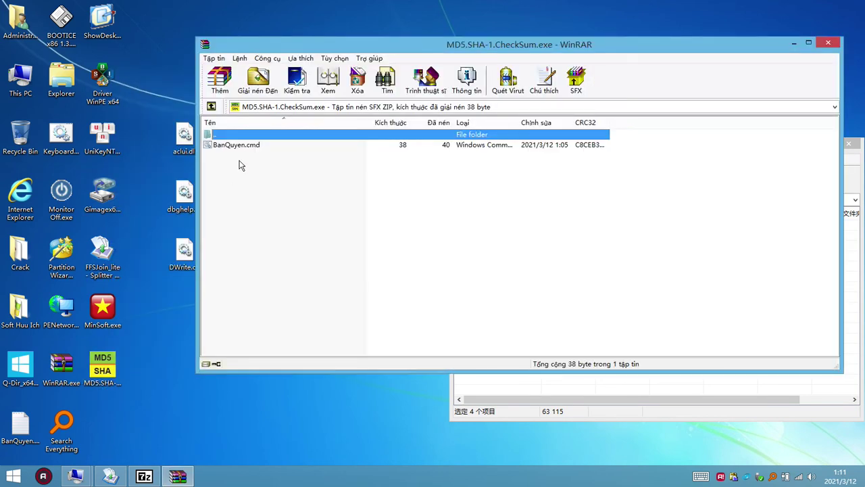
{"action": "left_click", "coordinate": [247, 144]}
{"action": "left_click", "coordinate": [828, 43]}
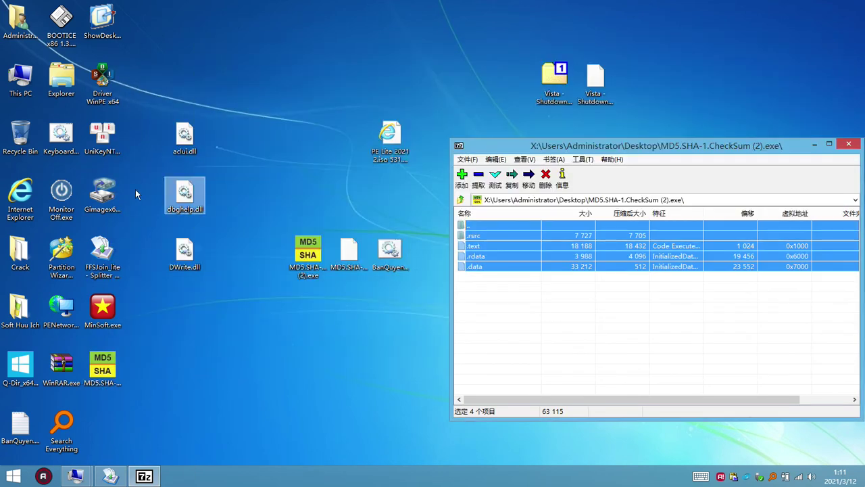
- Open Gimagex64.exe as a 7-Zip archive, select its sections, then close it
{"action": "right_click", "coordinate": [106, 200]}
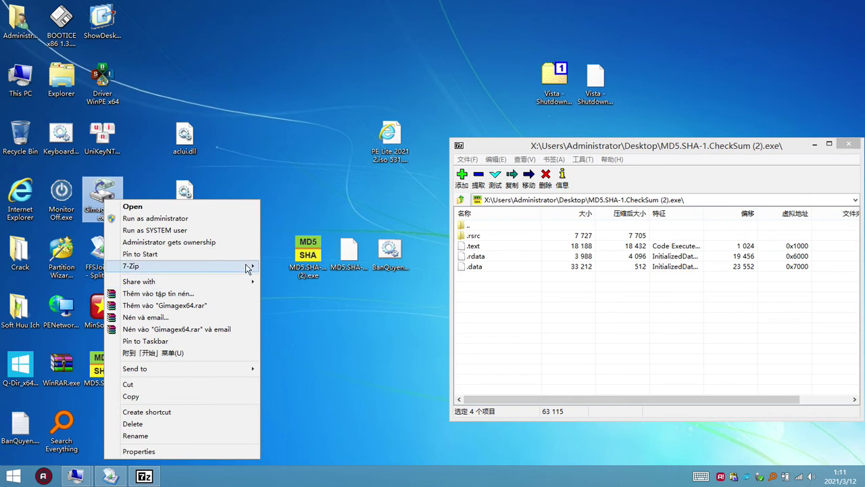
{"action": "mouse_move", "coordinate": [246, 265]}
{"action": "left_click", "coordinate": [300, 271]}
{"action": "left_click_drag", "start_coordinate": [498, 314], "coordinate": [456, 233]}
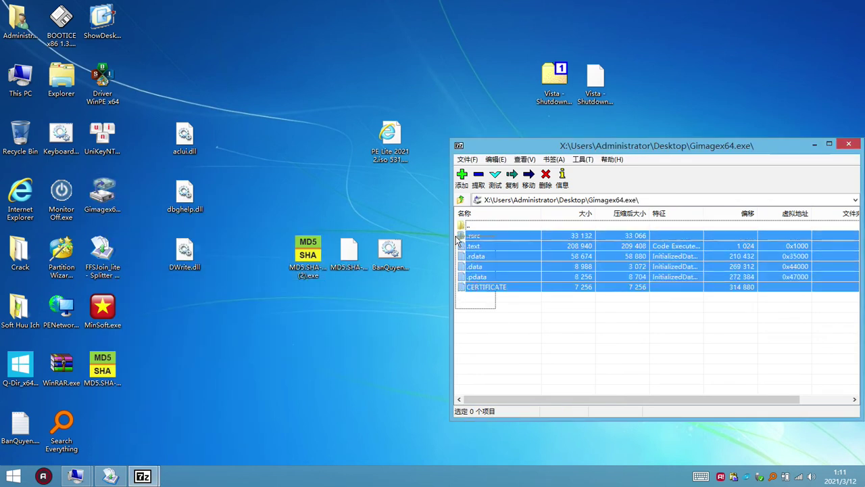
{"action": "left_click", "coordinate": [498, 338]}
{"action": "left_click", "coordinate": [847, 147]}
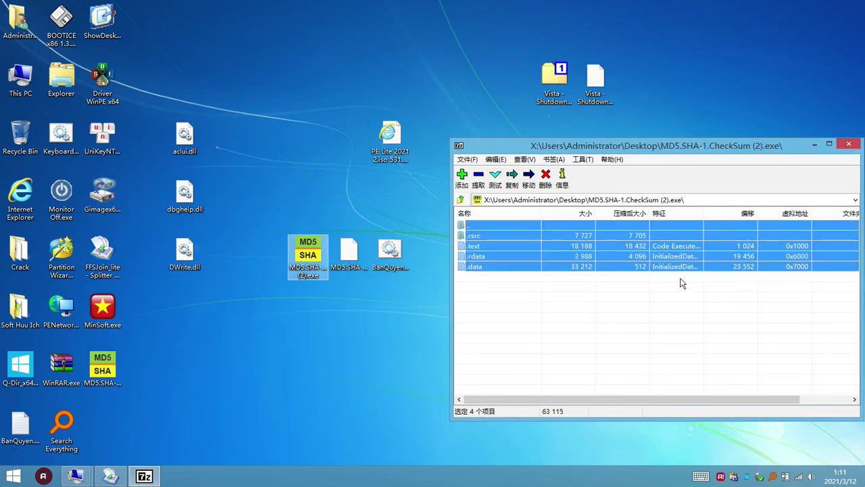
- Try opening Monitor Off.exe as an archive, dismiss the cannot-open error, and shift the checksum listing left
{"action": "left_click", "coordinate": [68, 198]}
{"action": "right_click", "coordinate": [68, 197]}
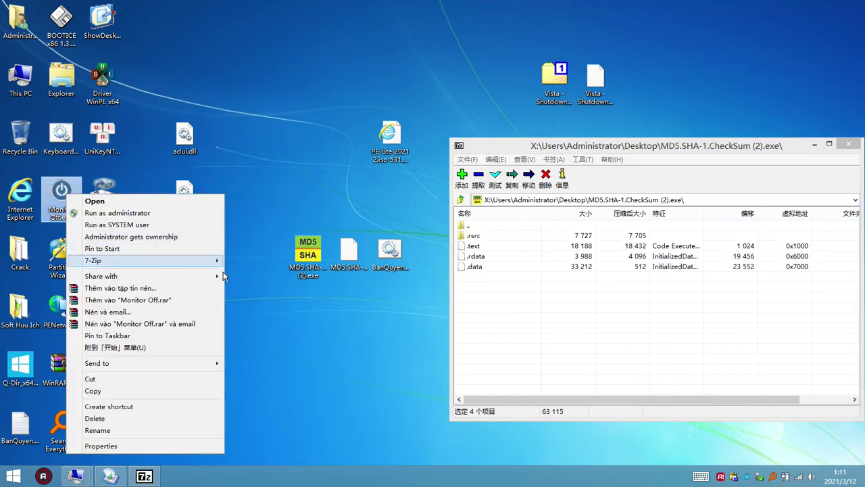
{"action": "mouse_move", "coordinate": [219, 258]}
{"action": "left_click", "coordinate": [262, 259]}
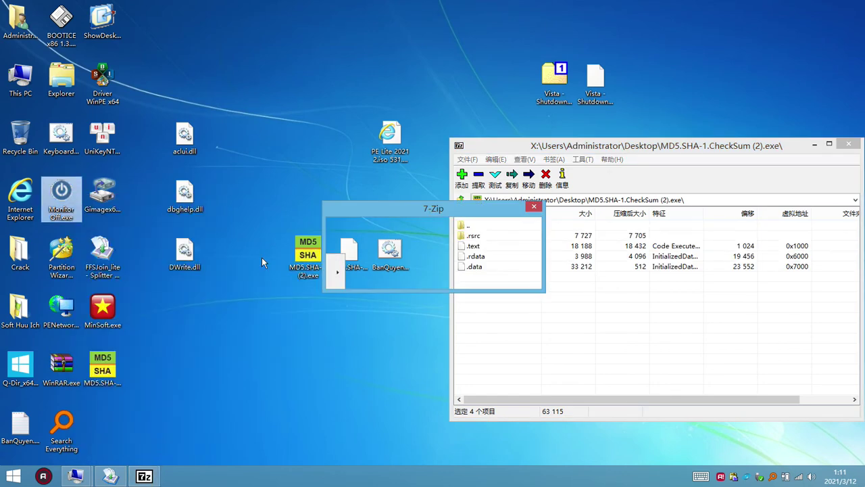
{"action": "left_click", "coordinate": [504, 276]}
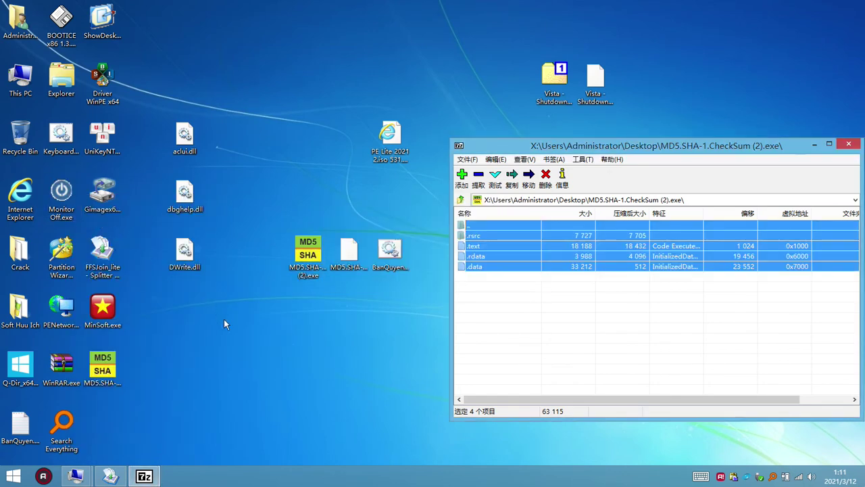
{"action": "left_click", "coordinate": [216, 303]}
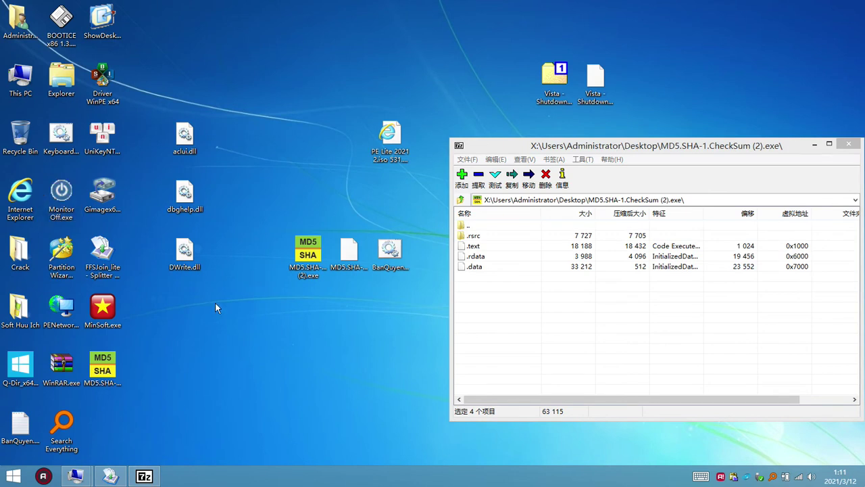
{"action": "left_click_drag", "start_coordinate": [730, 144], "coordinate": [690, 142]}
- Close the checksum listing, then open Driver WinPE x64 as an archive and close it
{"action": "left_click", "coordinate": [809, 141]}
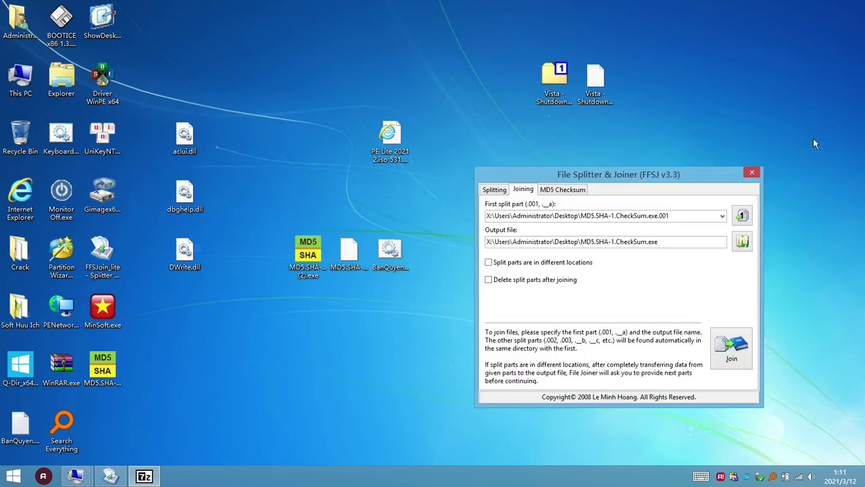
{"action": "left_click", "coordinate": [105, 81]}
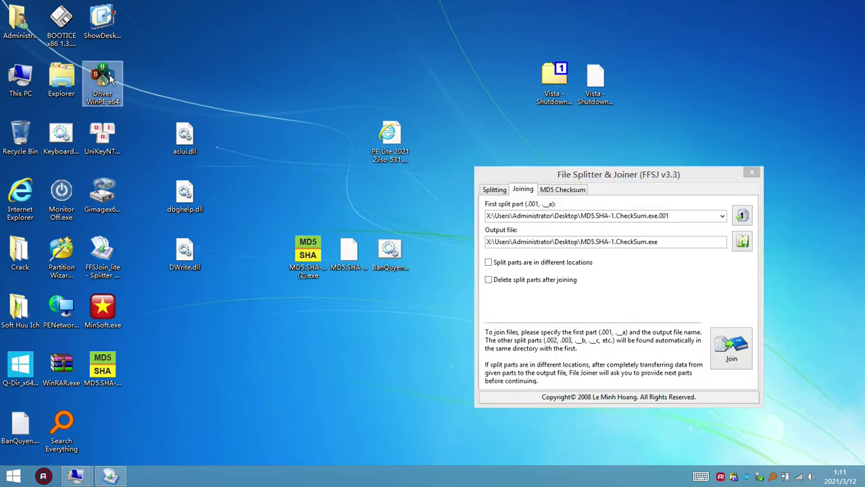
{"action": "right_click", "coordinate": [110, 77]}
{"action": "mouse_move", "coordinate": [237, 154]}
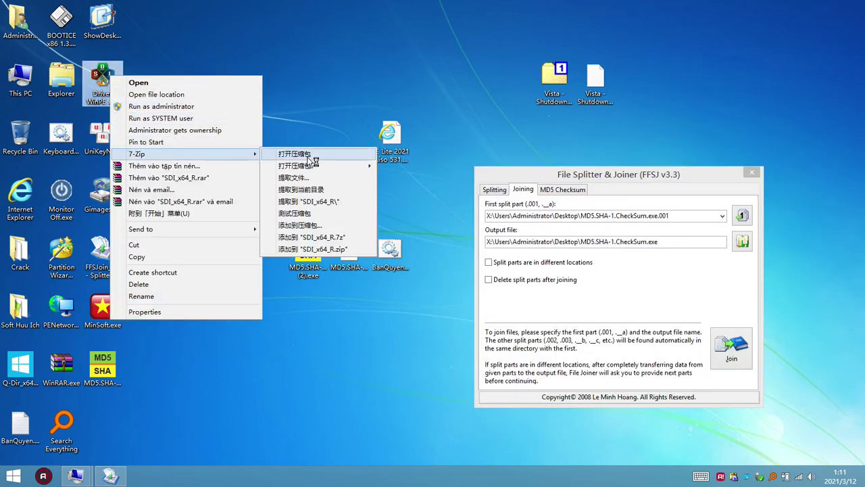
{"action": "left_click", "coordinate": [308, 157]}
{"action": "left_click", "coordinate": [809, 141]}
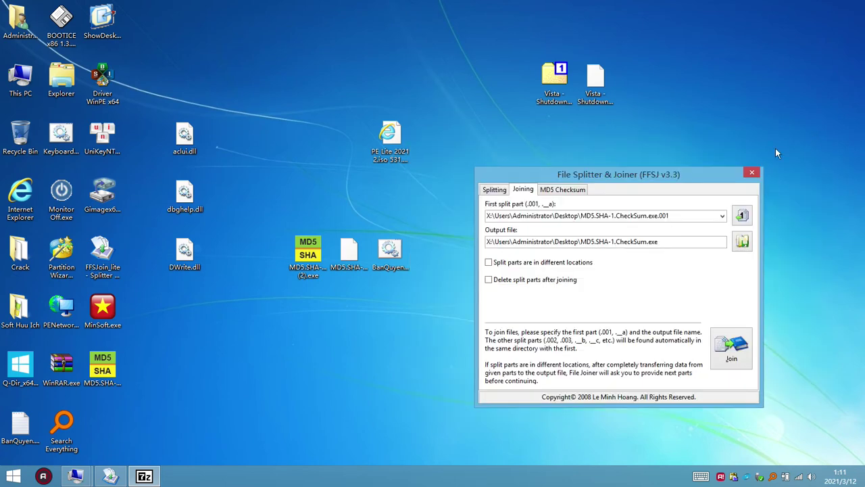
- Open the Q-Dir program as an archive, select the files inside, then close it
{"action": "left_click", "coordinate": [184, 252]}
{"action": "right_click", "coordinate": [21, 365]}
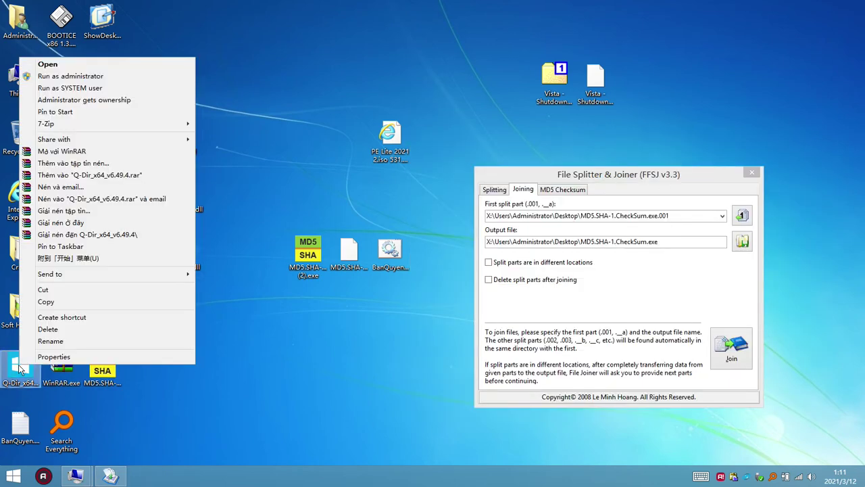
{"action": "left_click", "coordinate": [92, 150]}
{"action": "left_click", "coordinate": [184, 193]}
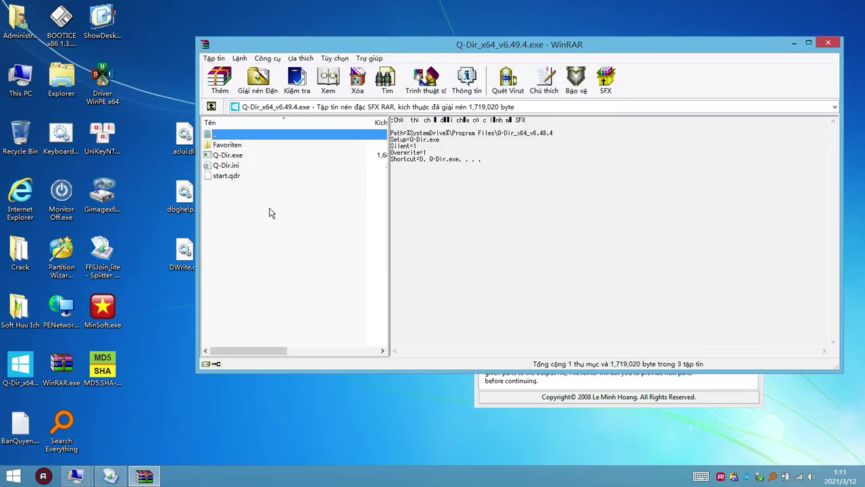
{"action": "left_click_drag", "start_coordinate": [271, 209], "coordinate": [217, 150]}
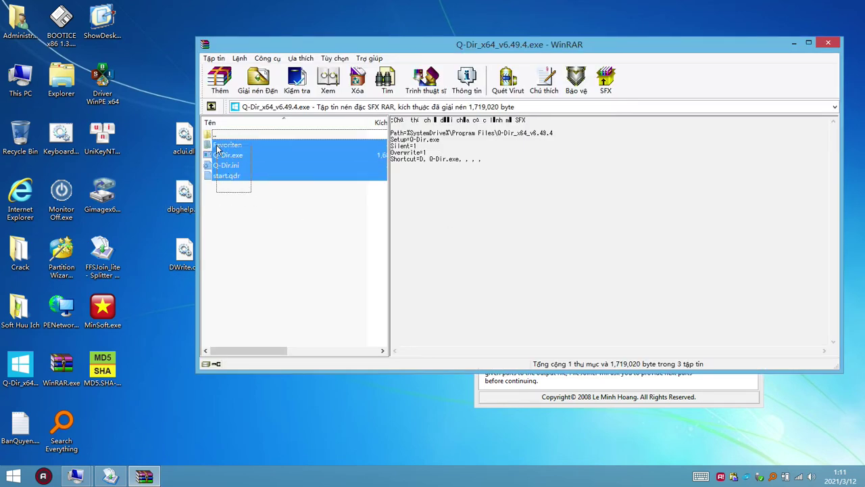
{"action": "left_click", "coordinate": [297, 235]}
{"action": "left_click", "coordinate": [828, 45]}
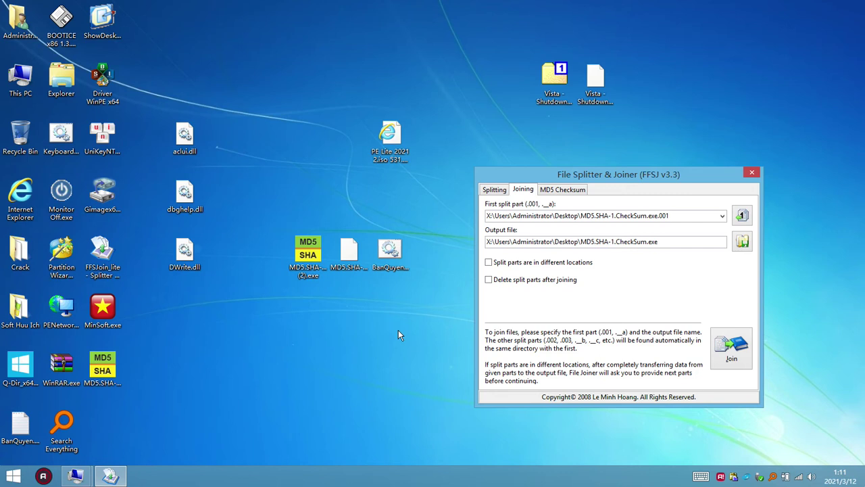
- Select desktop files in turn, including the MD5.SHA-1.CheckSum copies, the .002 part and aclui.dll
{"action": "left_click", "coordinate": [323, 328]}
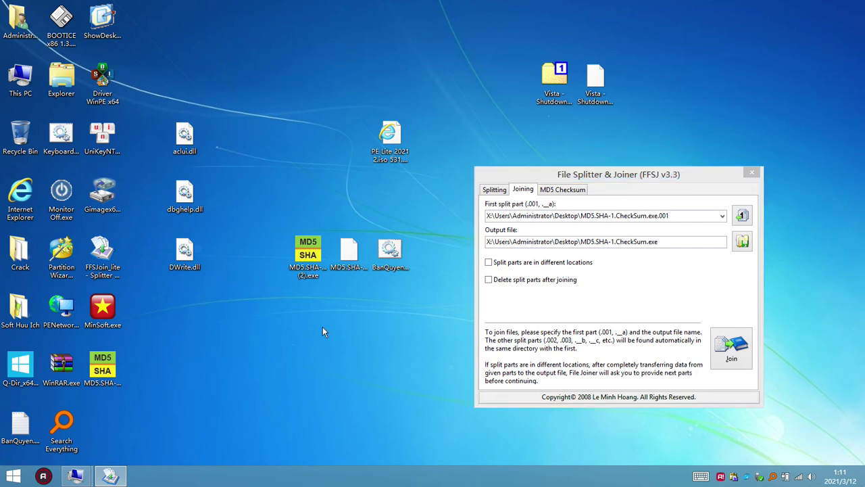
{"action": "left_click", "coordinate": [400, 256]}
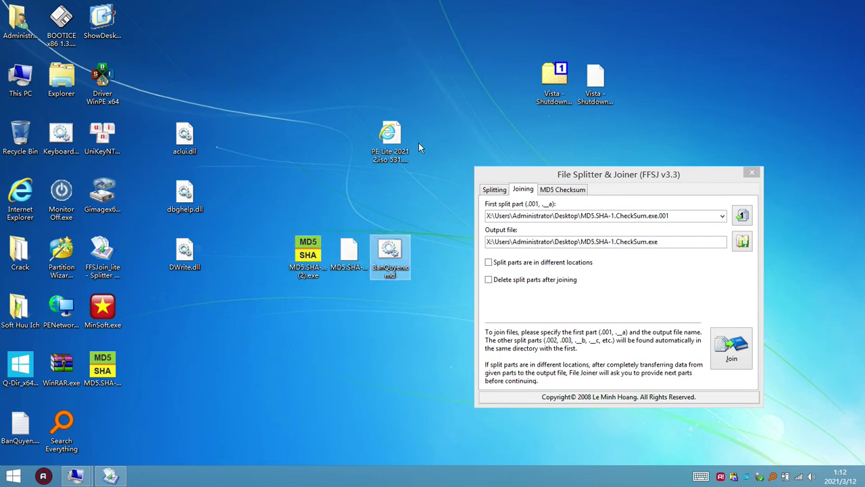
{"action": "left_click", "coordinate": [395, 143]}
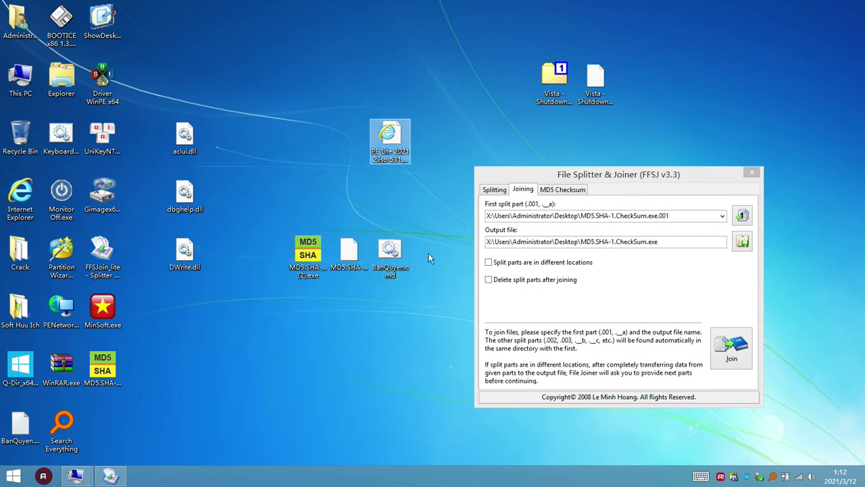
{"action": "left_click", "coordinate": [384, 327]}
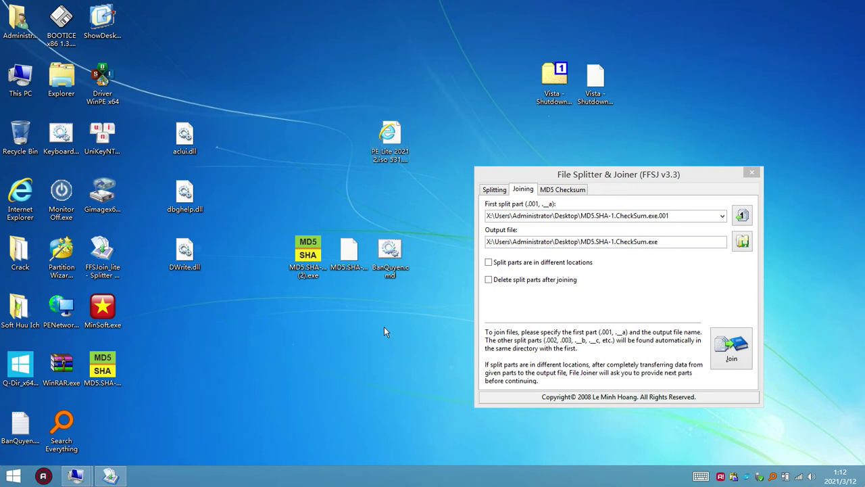
{"action": "left_click_drag", "start_coordinate": [370, 236], "coordinate": [324, 269]}
{"action": "left_click", "coordinate": [325, 269]}
{"action": "left_click", "coordinate": [322, 252]}
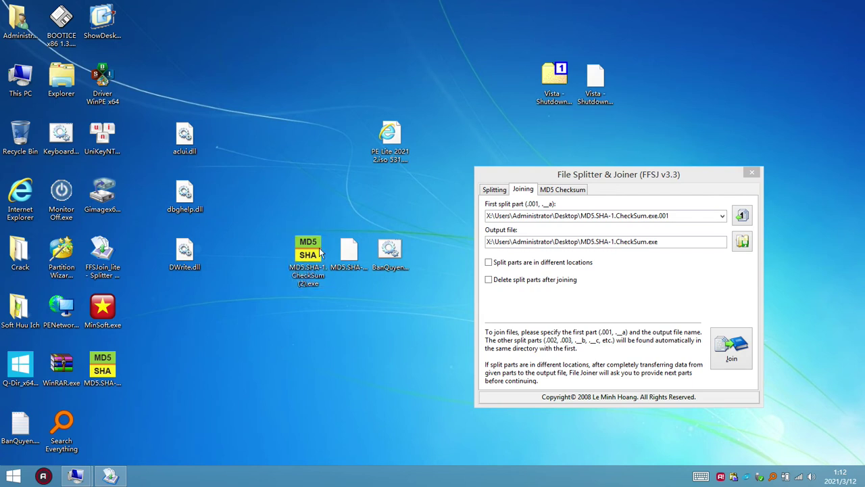
{"action": "left_click", "coordinate": [348, 252]}
{"action": "left_click", "coordinate": [349, 256]}
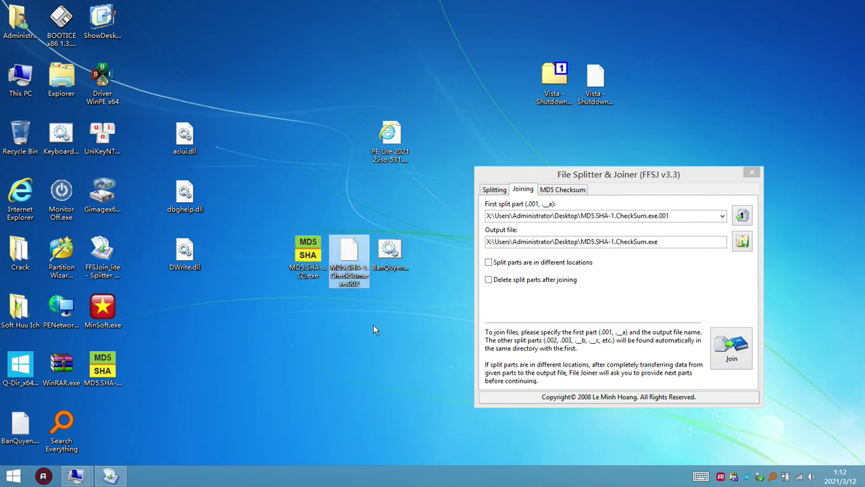
{"action": "left_click", "coordinate": [304, 269]}
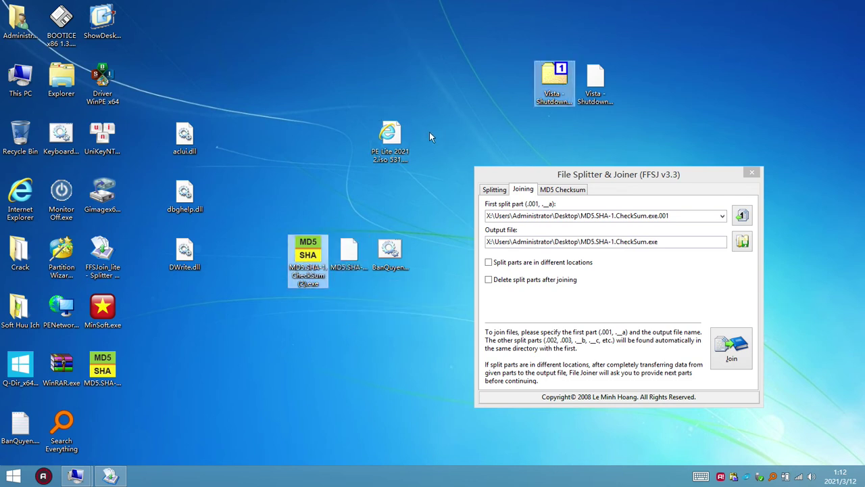
{"action": "left_click", "coordinate": [405, 166]}
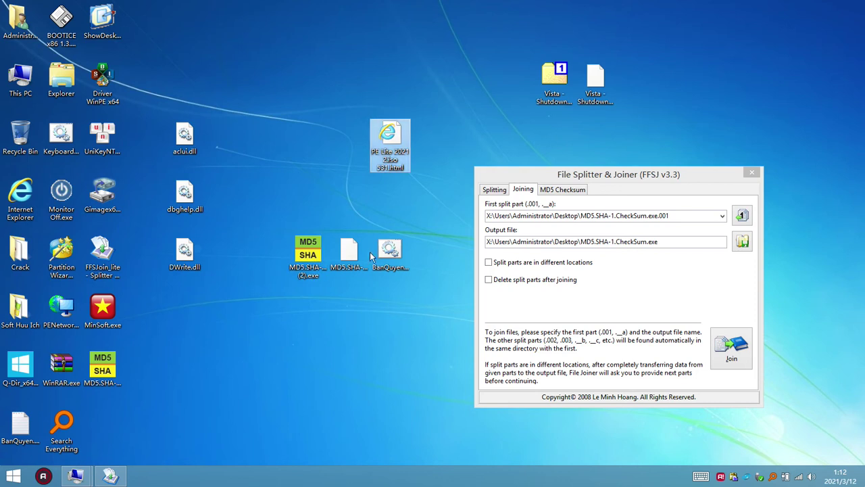
{"action": "left_click", "coordinate": [199, 155]}
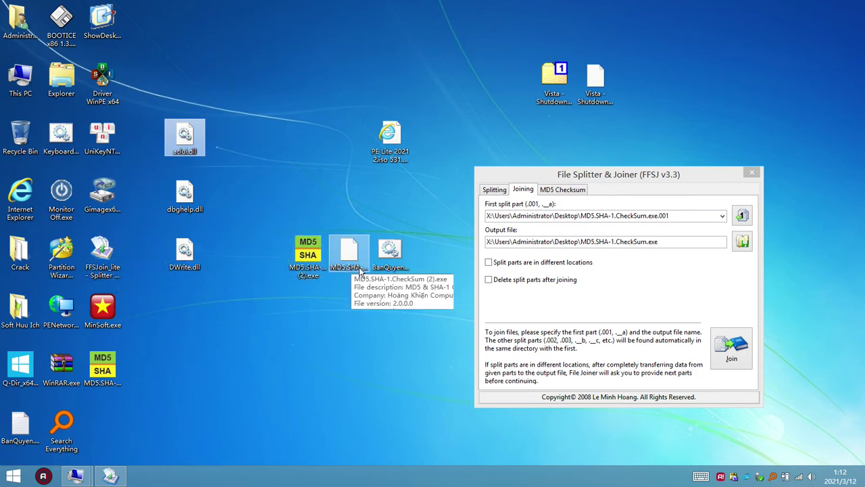
- Open MD5.SHA-1.CheckSum.exe in WinRAR, revealing the 38-byte BanQuyen.cmd inside
{"action": "right_click", "coordinate": [118, 376]}
{"action": "left_click", "coordinate": [184, 157]}
{"action": "left_click", "coordinate": [390, 139]}
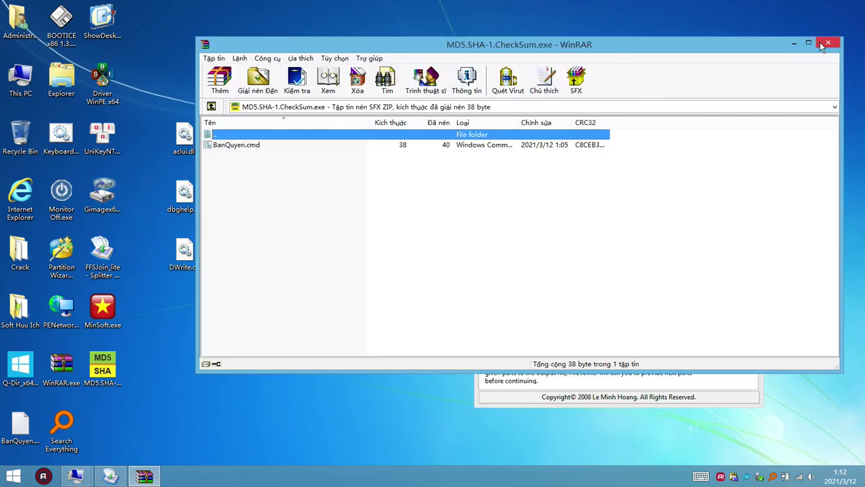
- Close WinRAR and 7-Zip MD5.SHA-1.CheckSum.exe into MD5.SHA-1.CheckSum.zip (Deflate, ultra compression)
{"action": "left_click", "coordinate": [820, 42]}
{"action": "right_click", "coordinate": [102, 375]}
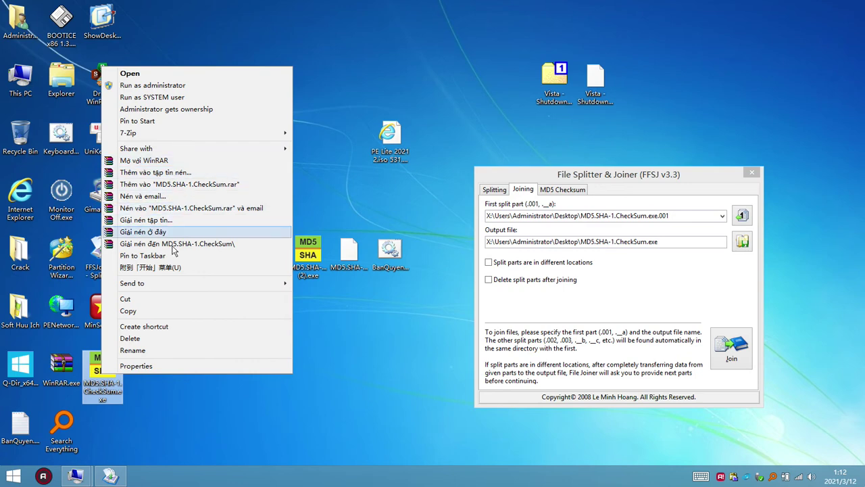
{"action": "mouse_move", "coordinate": [269, 135]}
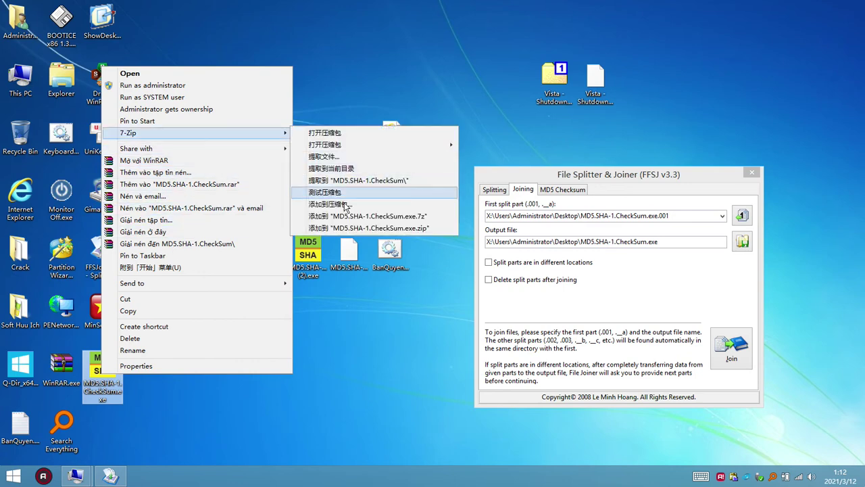
{"action": "left_click", "coordinate": [346, 204]}
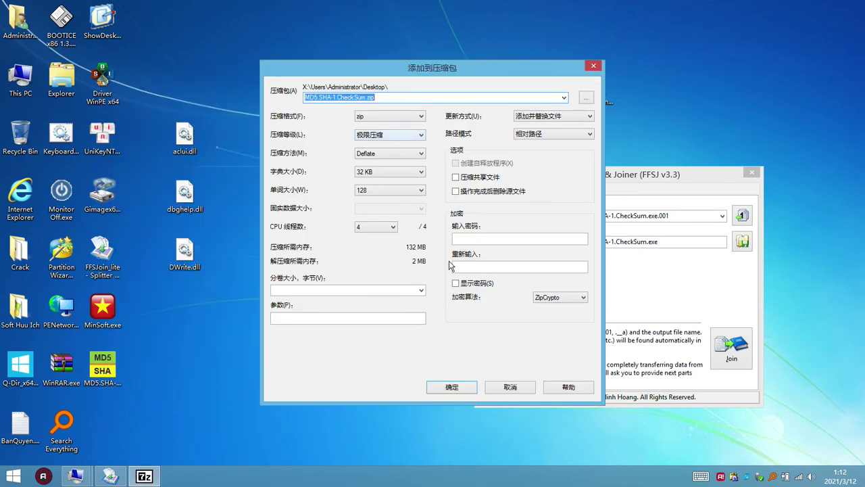
{"action": "left_click", "coordinate": [454, 388]}
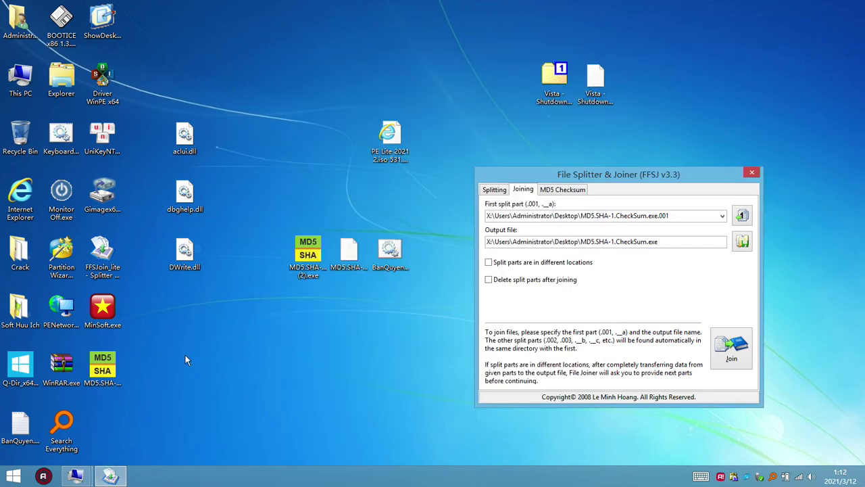
{"action": "left_click", "coordinate": [107, 424]}
- Move the zip beside aclui.dll and rename aclui.dll to aclui.dll.001, accepting the extension change
{"action": "left_click_drag", "start_coordinate": [231, 161], "coordinate": [236, 135]}
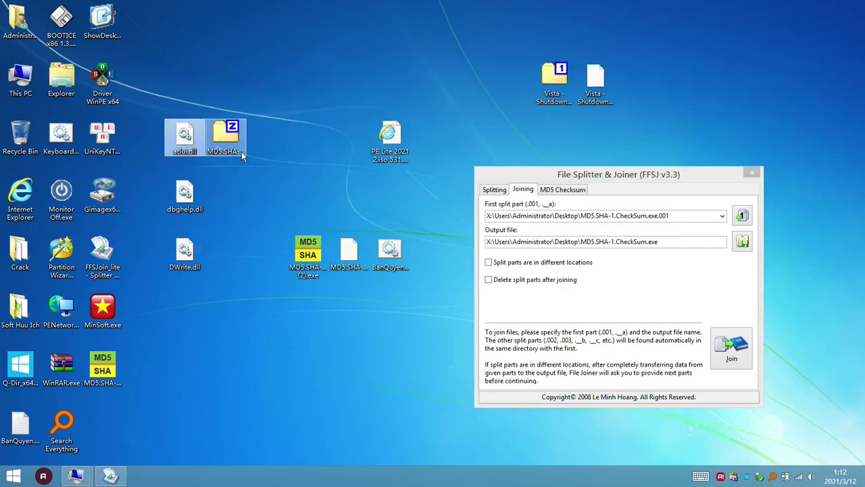
{"action": "left_click", "coordinate": [200, 154]}
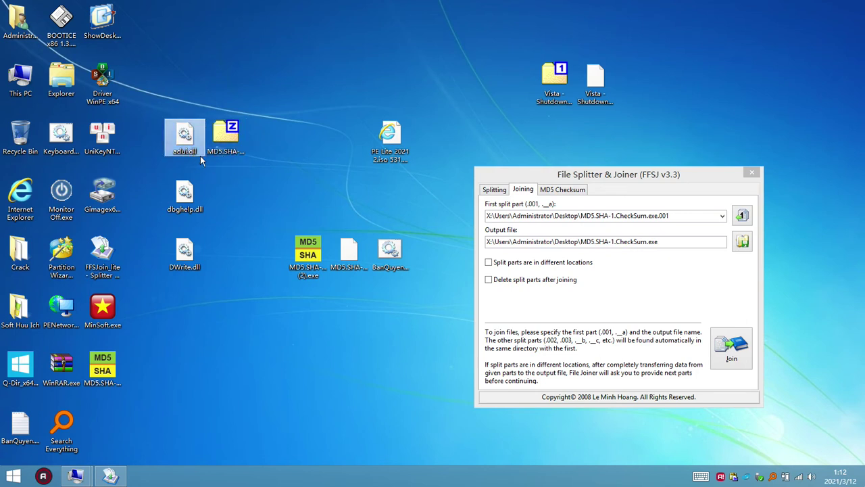
{"action": "key", "text": "End"}
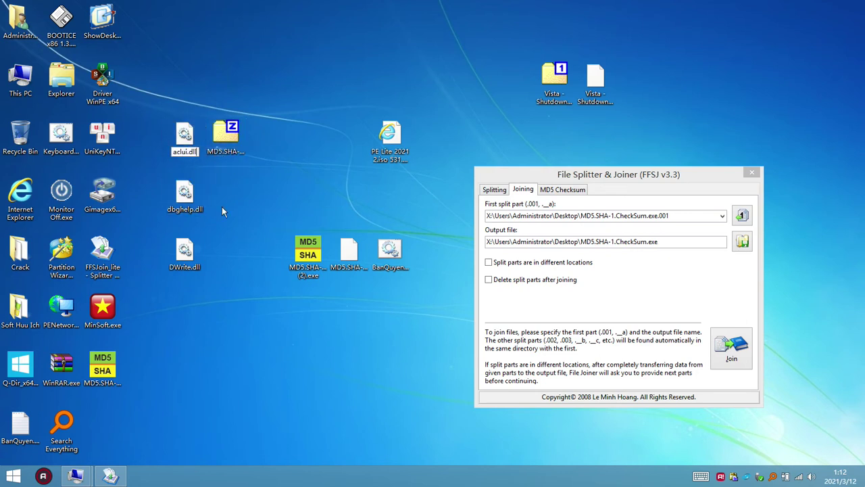
{"action": "type", "text": ".001"}
{"action": "key", "text": "ctrl+a"}
{"action": "key", "text": "Return"}
{"action": "left_click", "coordinate": [488, 243]}
- Rename the MD5.SHA-1.CheckSum.zip archive to aclui.dll.002, accepting the extension warning, then select aclui.dll.001
{"action": "left_click", "coordinate": [241, 157]}
{"action": "key", "text": "F2"}
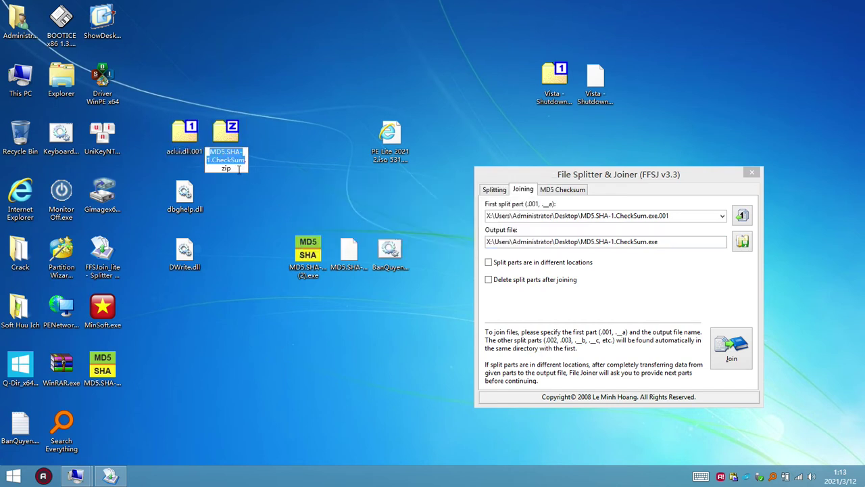
{"action": "key", "text": "ctrl+a"}
{"action": "type", "text": "aclui.dll.002"}
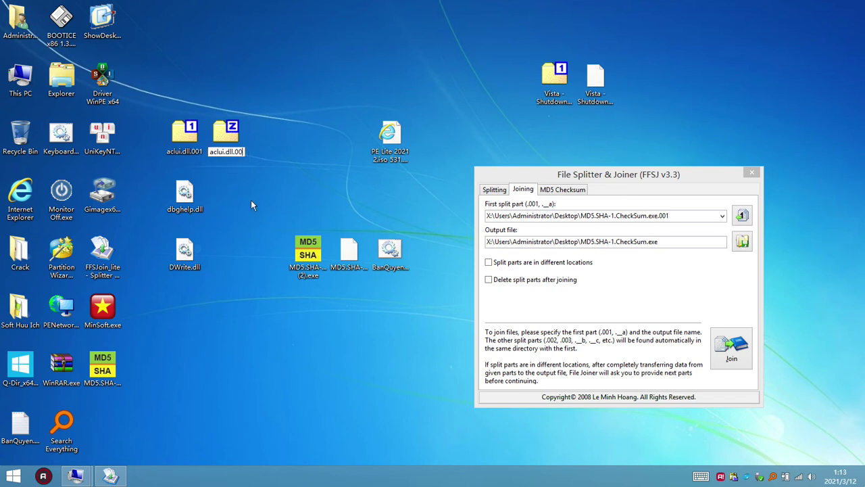
{"action": "key", "text": "Return"}
{"action": "left_click", "coordinate": [495, 242]}
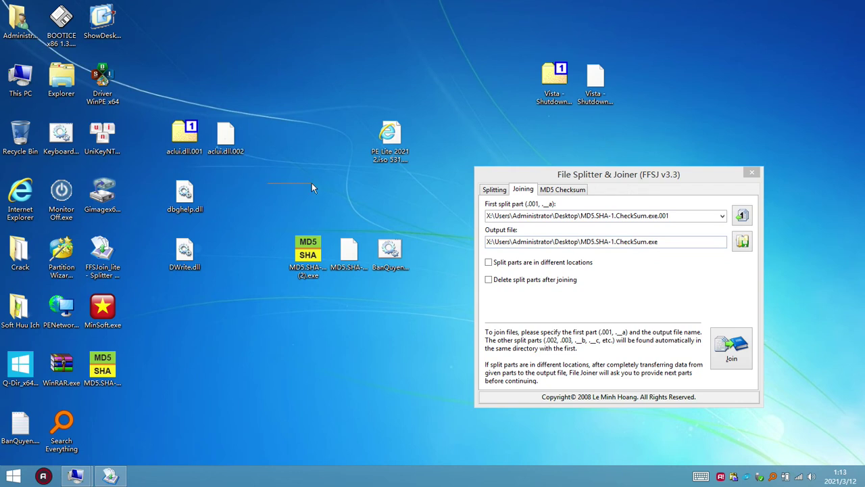
{"action": "left_click", "coordinate": [186, 138]}
{"action": "left_click", "coordinate": [226, 135], "text": "ctrl"}
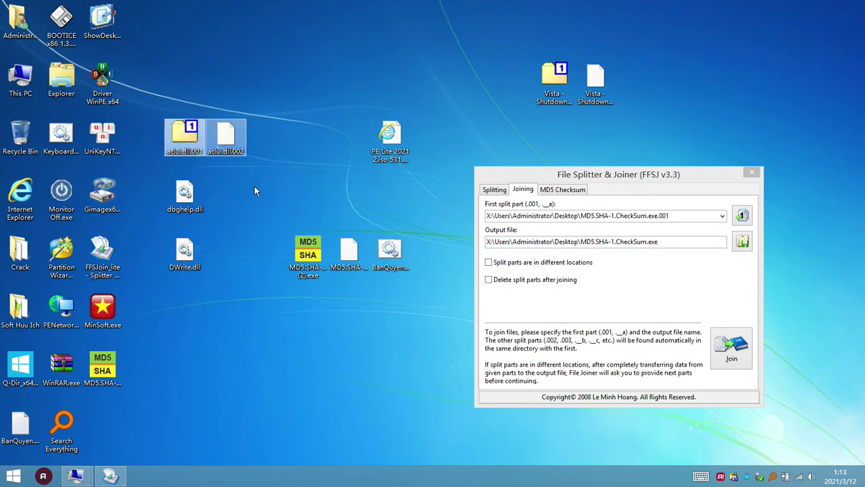
{"action": "left_click", "coordinate": [189, 146]}
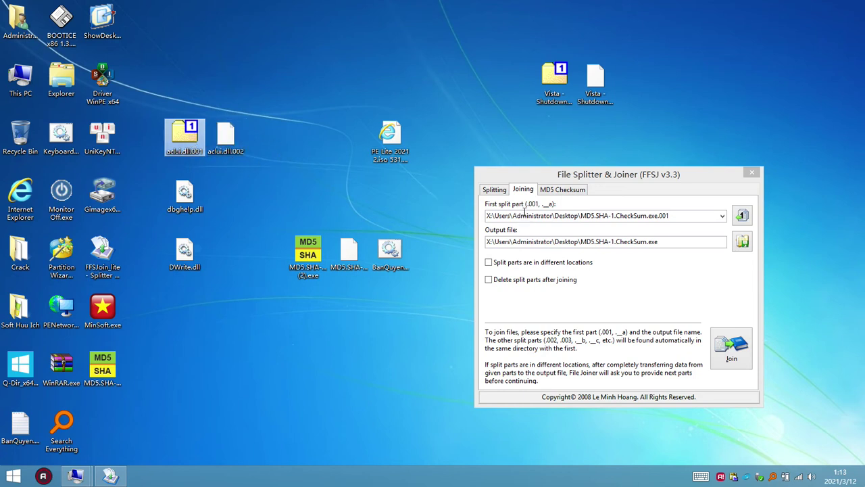
- Load aclui.dll.001 into the Joining tab and join the parts into aclui.dll on the desktop
{"action": "left_click_drag", "start_coordinate": [524, 211], "coordinate": [524, 213]}
{"action": "left_click", "coordinate": [732, 348]}
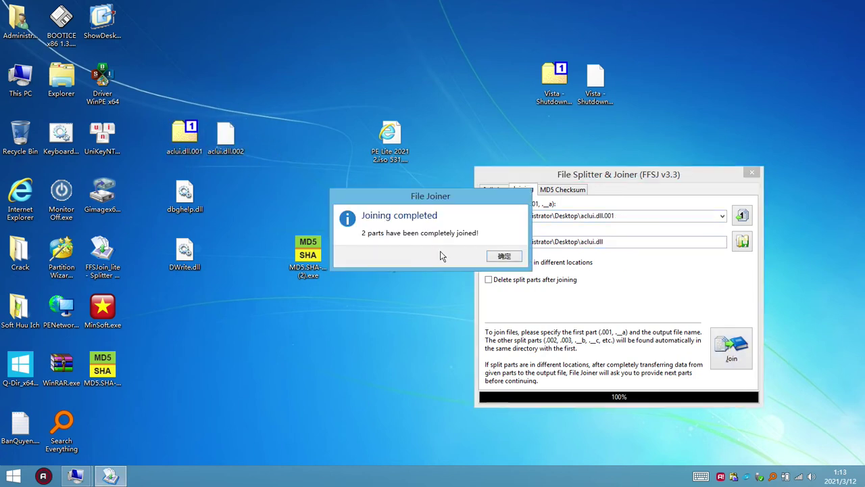
{"action": "left_click_drag", "start_coordinate": [104, 426], "coordinate": [196, 92]}
{"action": "left_click", "coordinate": [518, 258]}
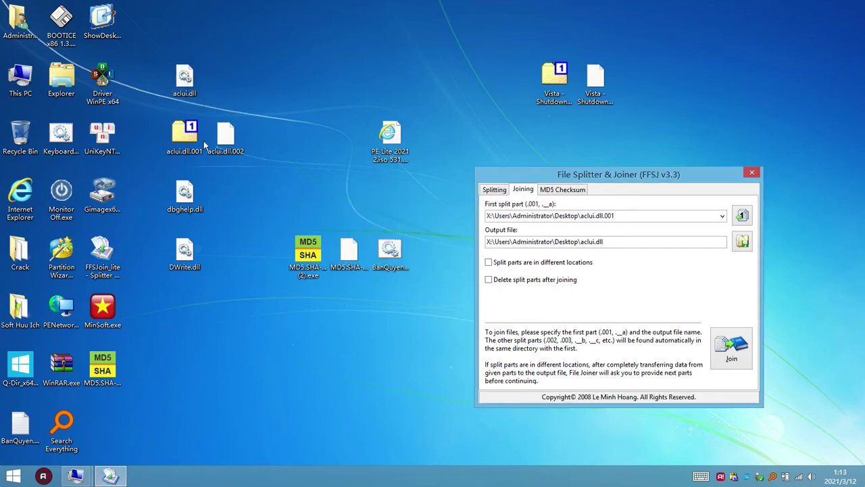
- Check aclui.dll.001's details and modification date in its Properties
{"action": "left_click", "coordinate": [202, 142]}
{"action": "right_click", "coordinate": [184, 147]}
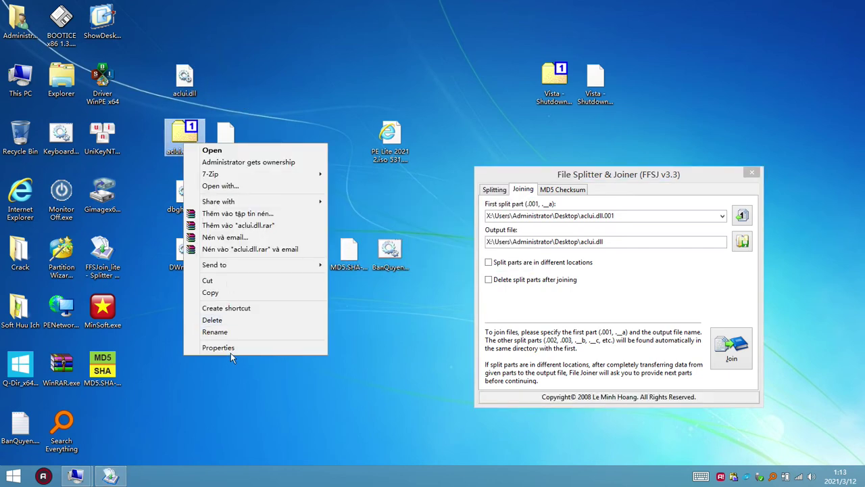
{"action": "left_click", "coordinate": [231, 349]}
{"action": "left_click", "coordinate": [267, 172]}
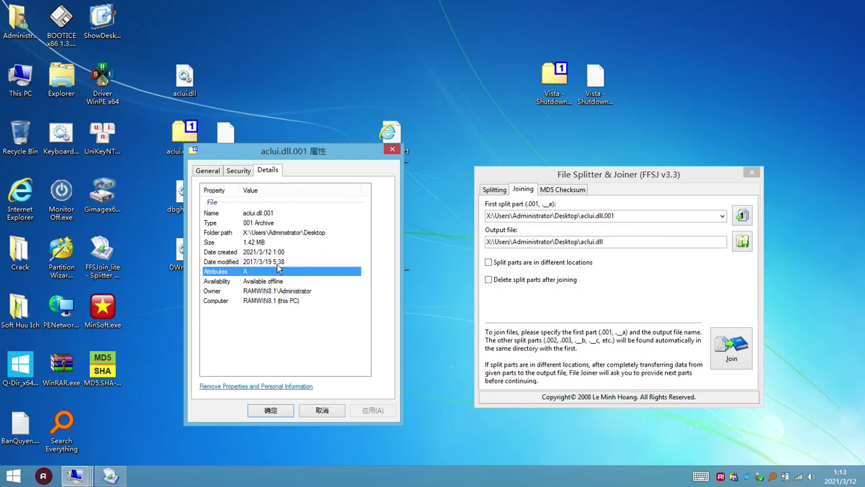
{"action": "left_click", "coordinate": [220, 263]}
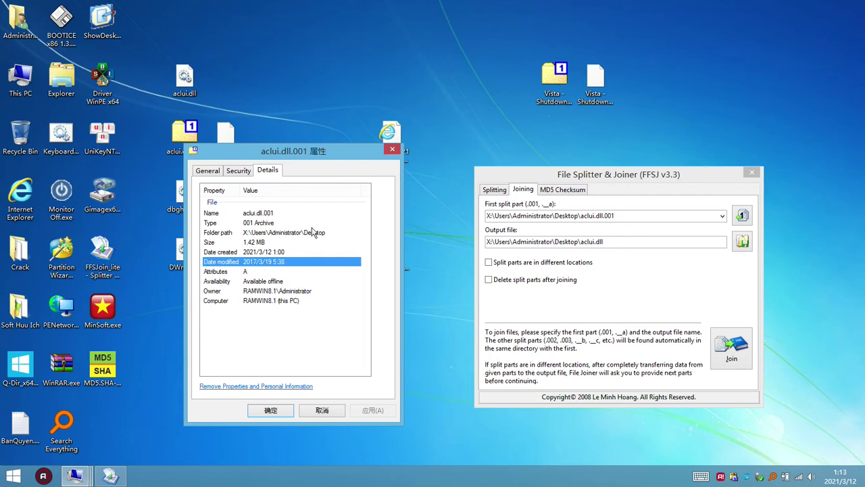
{"action": "left_click", "coordinate": [391, 149]}
- Check the rebuilt aclui.dll's version details and modification date in its Properties
{"action": "right_click", "coordinate": [192, 80]}
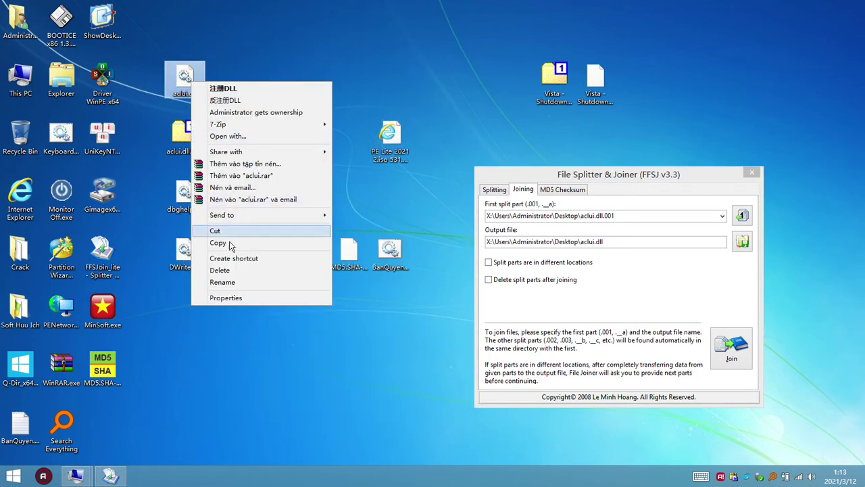
{"action": "left_click", "coordinate": [240, 297]}
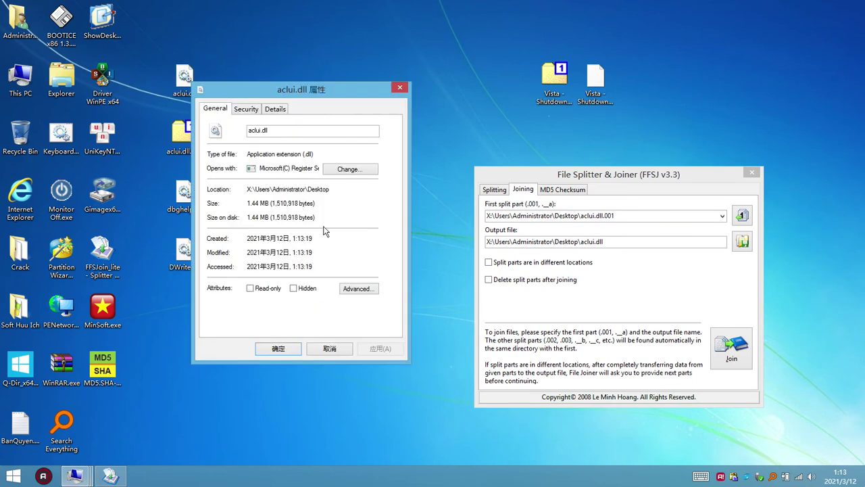
{"action": "left_click", "coordinate": [283, 106]}
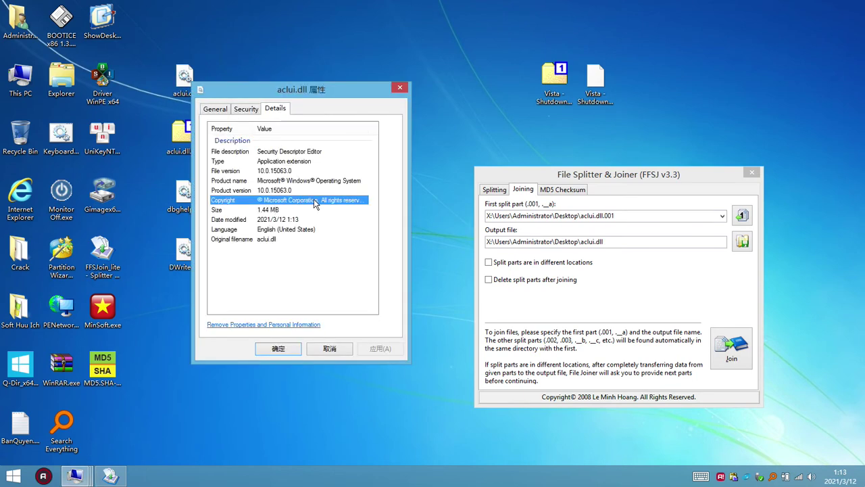
{"action": "left_click", "coordinate": [248, 218]}
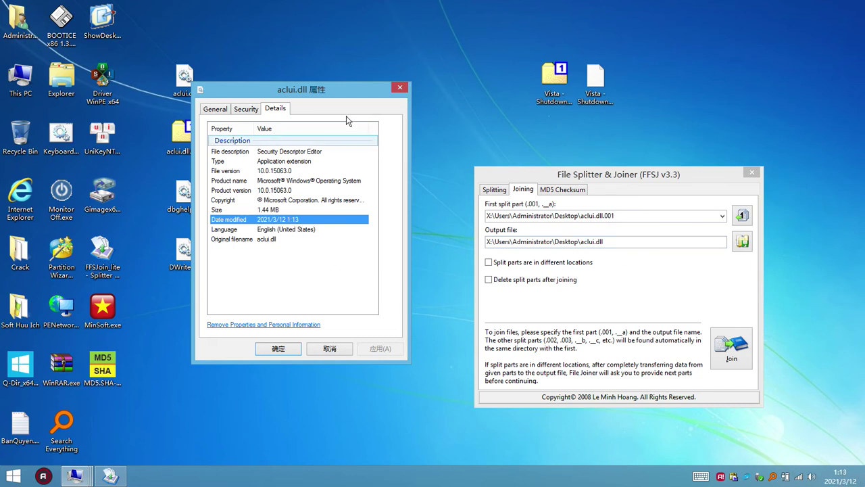
{"action": "left_click", "coordinate": [400, 87]}
{"action": "left_click", "coordinate": [199, 85]}
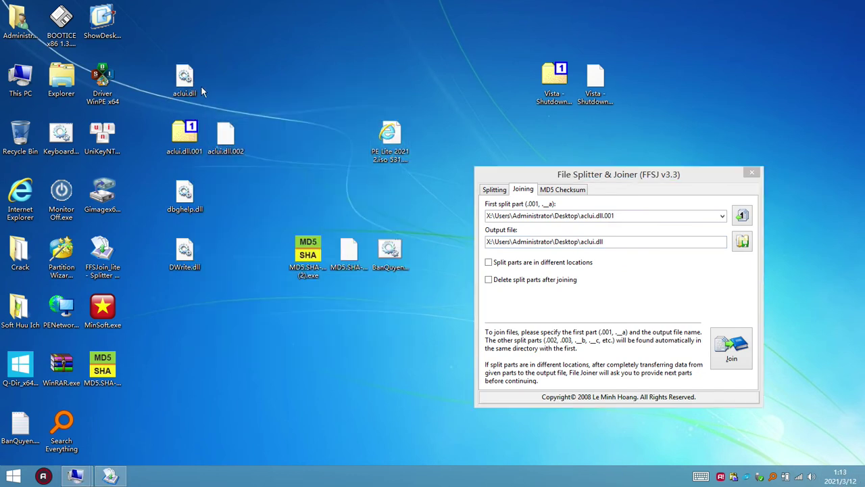
{"action": "right_click", "coordinate": [193, 79]}
{"action": "mouse_move", "coordinate": [283, 124]}
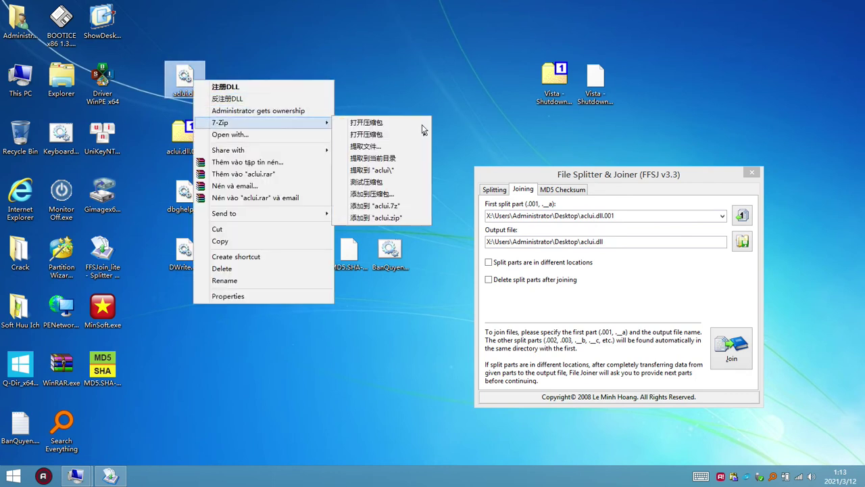
{"action": "left_click", "coordinate": [379, 123]}
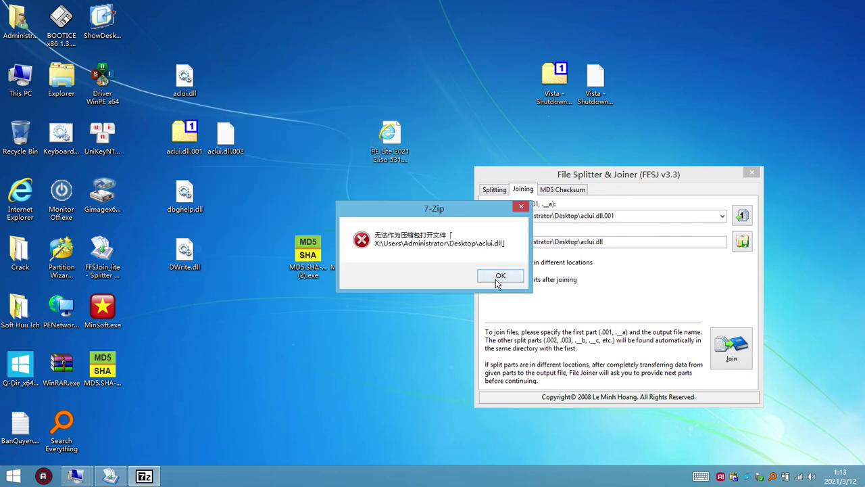
{"action": "left_click_drag", "start_coordinate": [445, 216], "coordinate": [370, 25]}
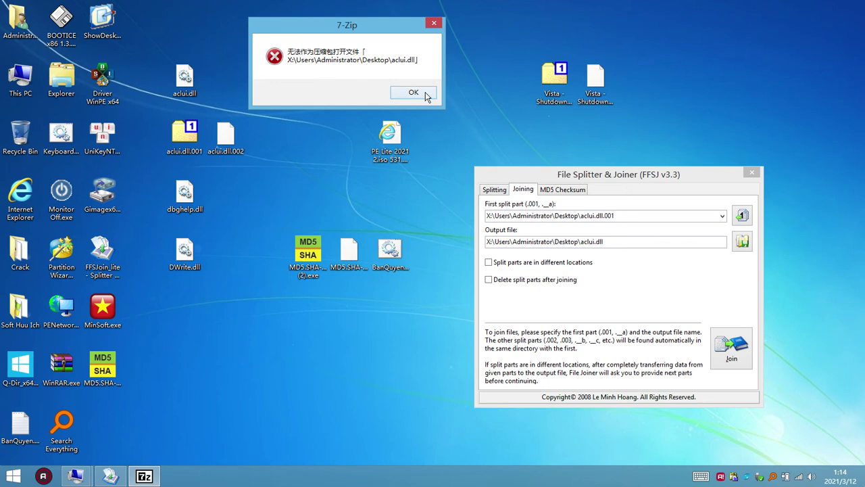
{"action": "left_click", "coordinate": [413, 93]}
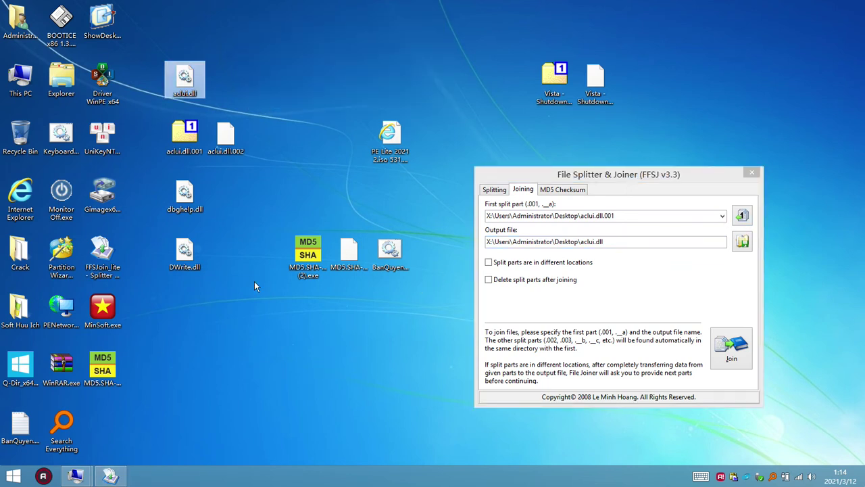
{"action": "left_click", "coordinate": [379, 265]}
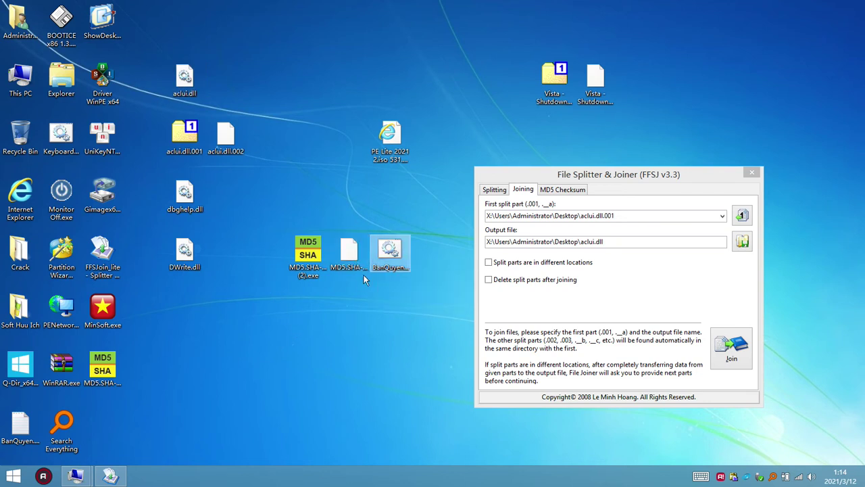
{"action": "left_click", "coordinate": [189, 335]}
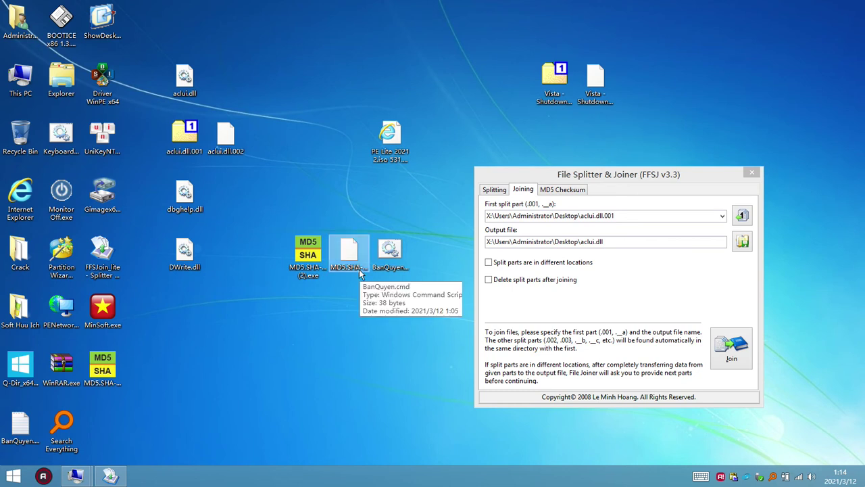
{"action": "left_click", "coordinate": [397, 269]}
{"action": "key", "text": "shift+F10"}
{"action": "left_click", "coordinate": [440, 255]}
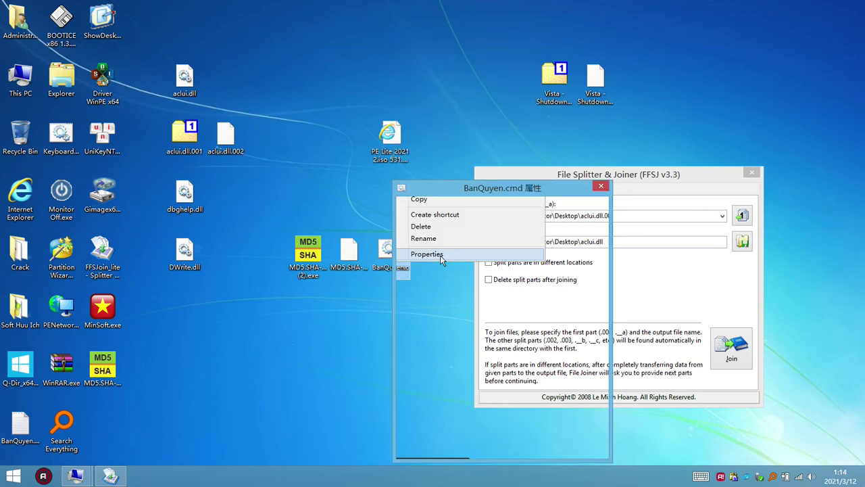
{"action": "left_click", "coordinate": [601, 187]}
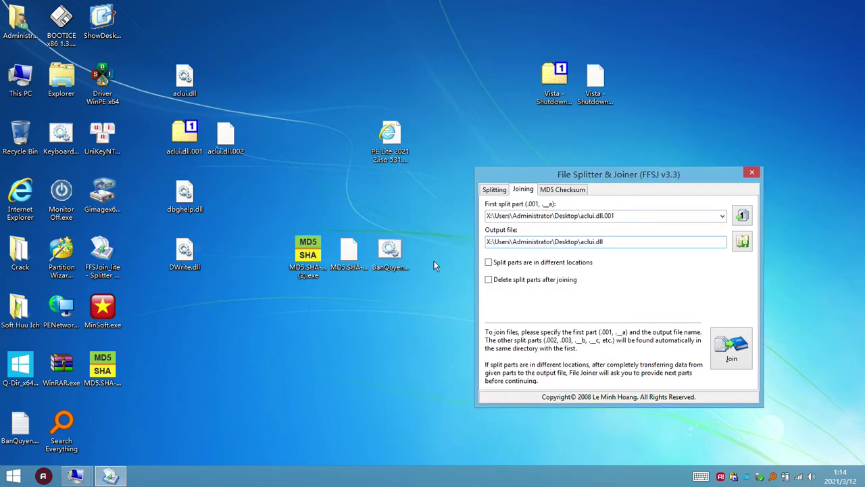
{"action": "right_click", "coordinate": [393, 251]}
{"action": "left_click", "coordinate": [436, 45]}
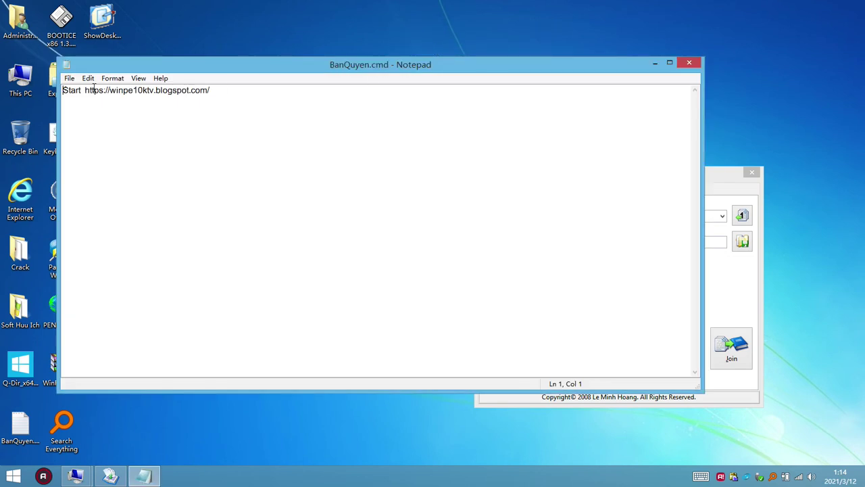
{"action": "left_click_drag", "start_coordinate": [85, 90], "coordinate": [235, 100]}
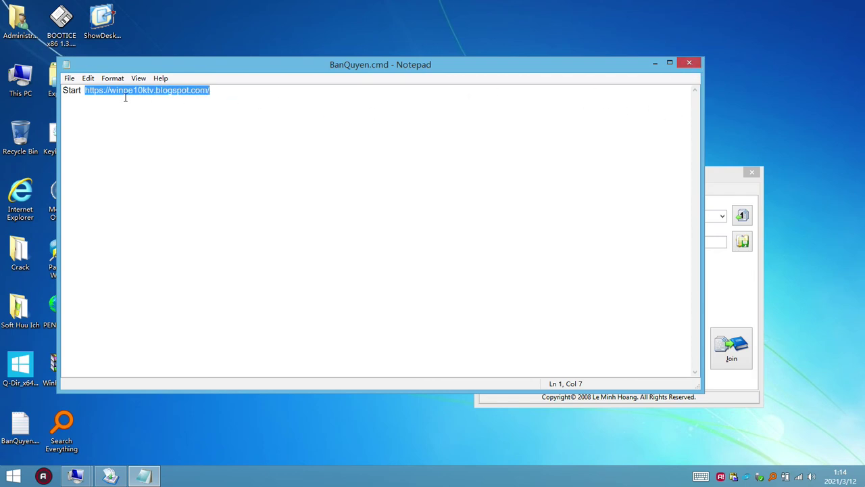
{"action": "left_click", "coordinate": [256, 101]}
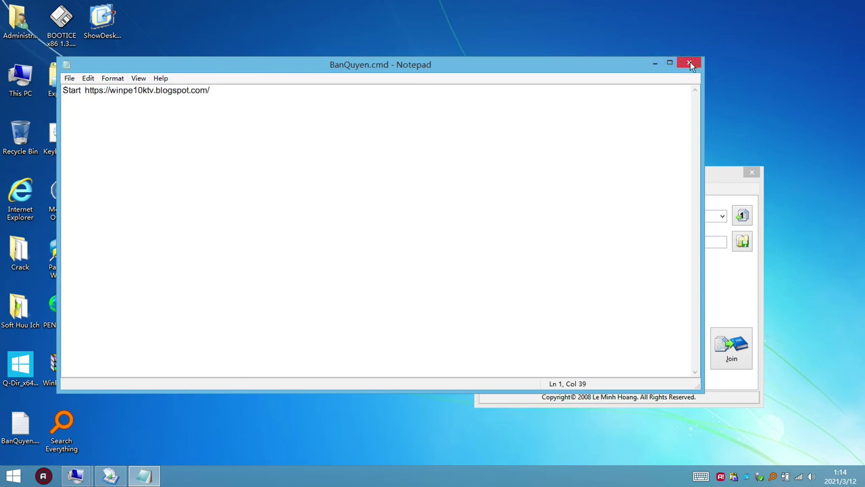
{"action": "left_click", "coordinate": [690, 63]}
{"action": "right_click", "coordinate": [394, 263]}
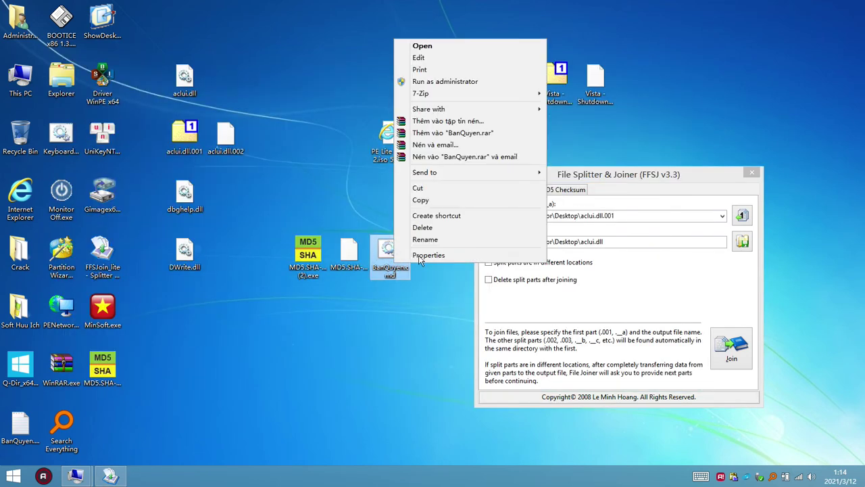
{"action": "left_click", "coordinate": [429, 255]}
{"action": "left_click_drag", "start_coordinate": [472, 301], "coordinate": [449, 298]}
{"action": "left_click", "coordinate": [602, 186]}
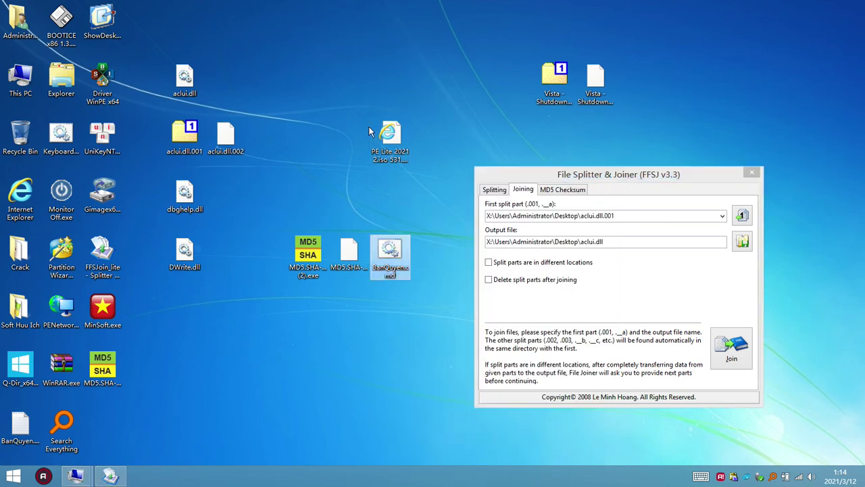
{"action": "left_click", "coordinate": [390, 138]}
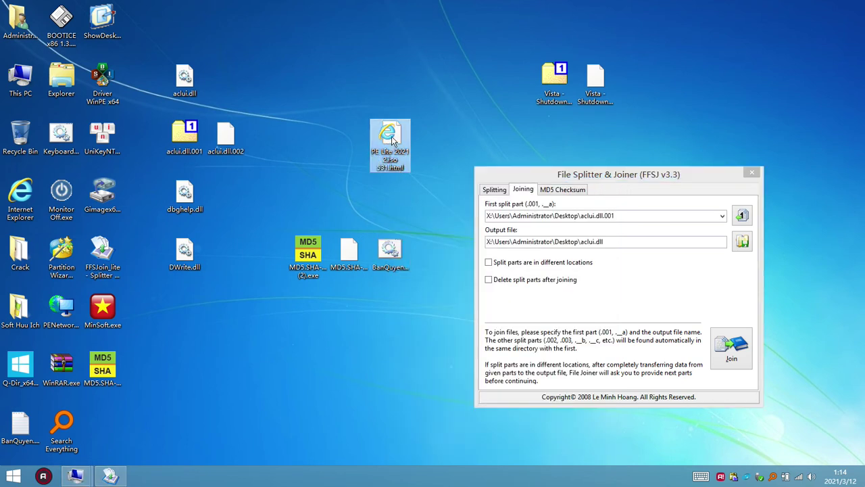
{"action": "mouse_move", "coordinate": [396, 142]}
{"action": "right_click", "coordinate": [398, 162]}
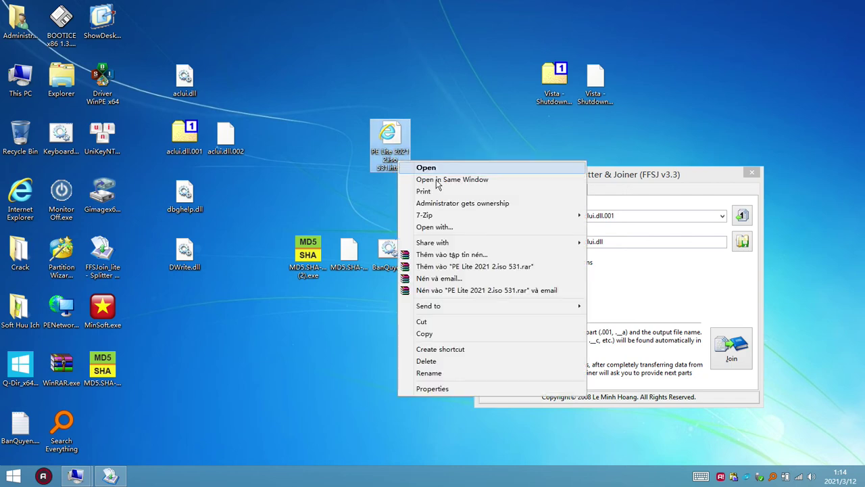
{"action": "left_click", "coordinate": [431, 389]}
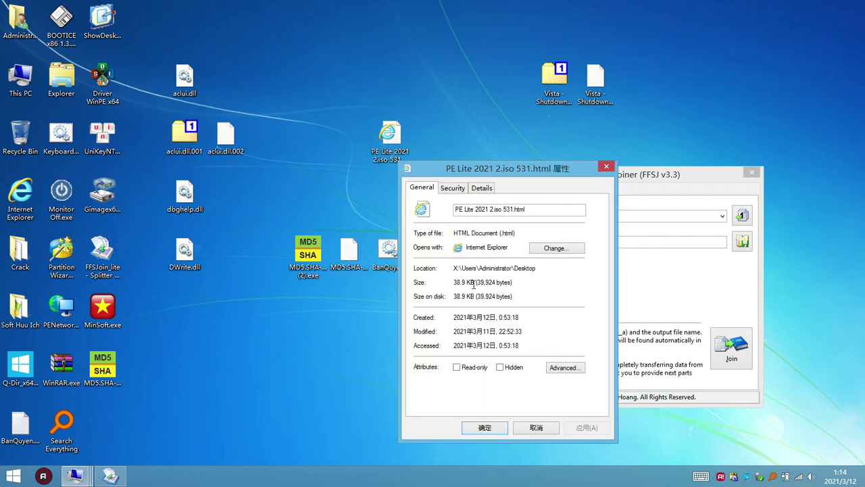
{"action": "left_click_drag", "start_coordinate": [479, 283], "coordinate": [453, 283]}
{"action": "left_click", "coordinate": [601, 171]}
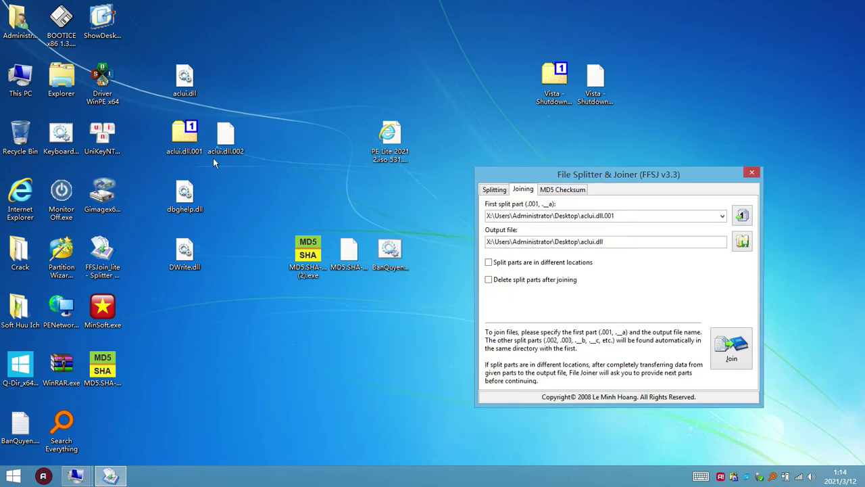
{"action": "left_click", "coordinate": [184, 82]}
{"action": "left_click", "coordinate": [225, 138], "text": "ctrl"}
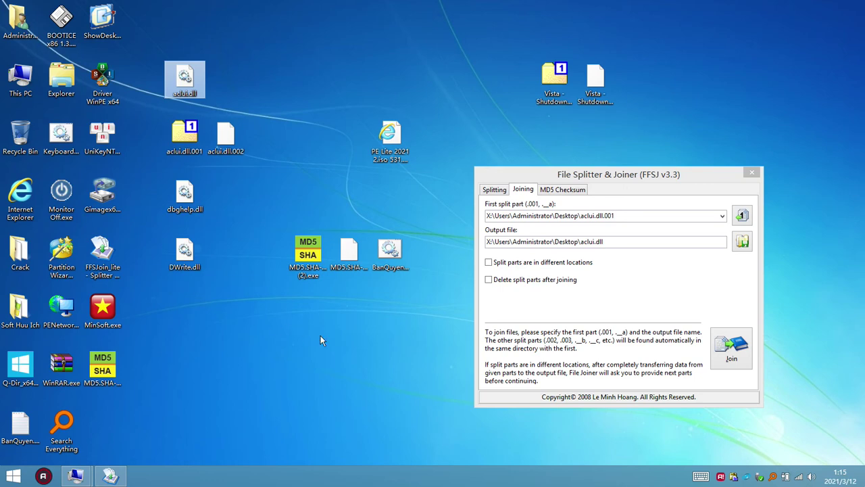
{"action": "right_click", "coordinate": [65, 85]}
- Open explorer.exe's file location and inspect its .rsrc through CERTIFICATE sections in 7-Zip
{"action": "left_click", "coordinate": [101, 98]}
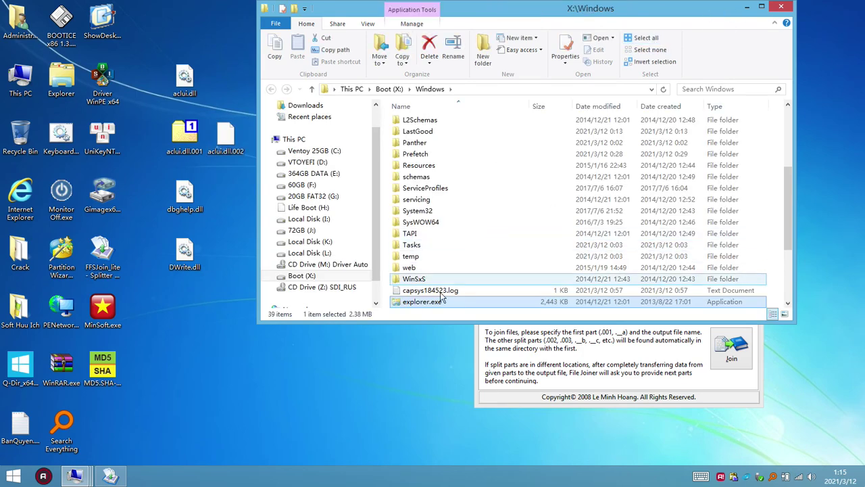
{"action": "right_click", "coordinate": [438, 304]}
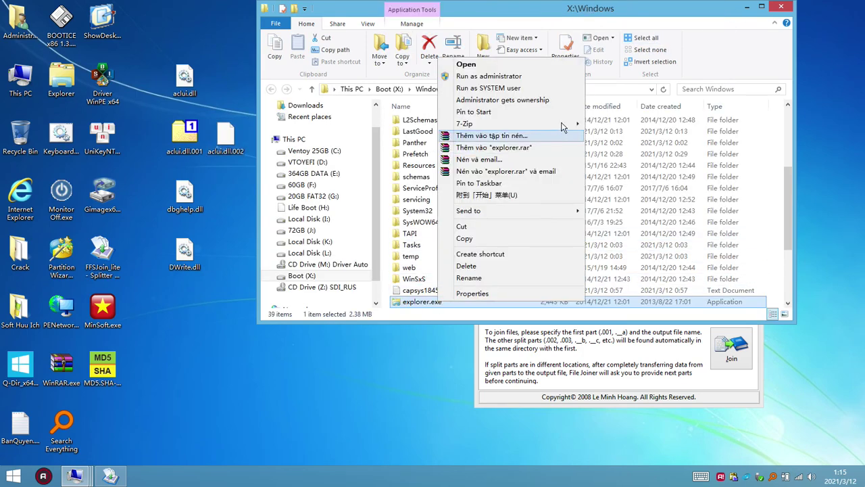
{"action": "mouse_move", "coordinate": [561, 125]}
{"action": "left_click", "coordinate": [618, 124]}
{"action": "left_click_drag", "start_coordinate": [173, 320], "coordinate": [135, 223]}
{"action": "left_click_drag", "start_coordinate": [181, 334], "coordinate": [130, 211]}
{"action": "left_click", "coordinate": [512, 119]}
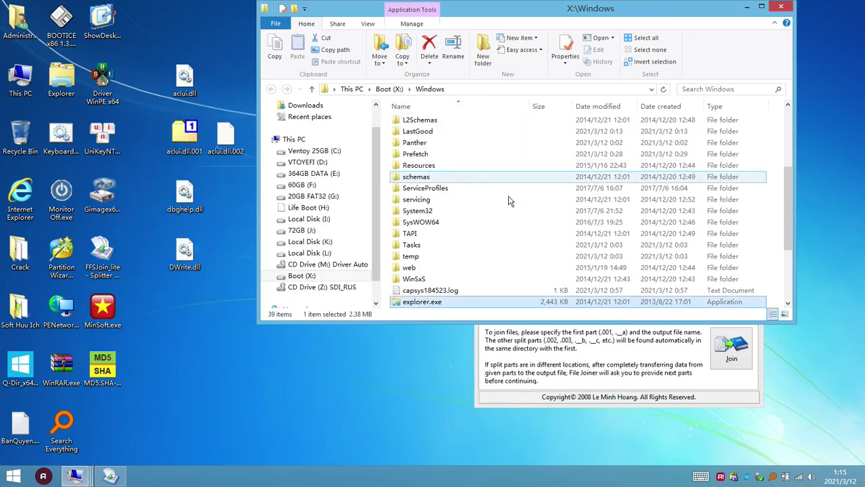
- Scroll the X:\Windows file list and clear the desktop icon selection
{"action": "scroll", "coordinate": [449, 263], "scroll_direction": "down", "scroll_amount": 4}
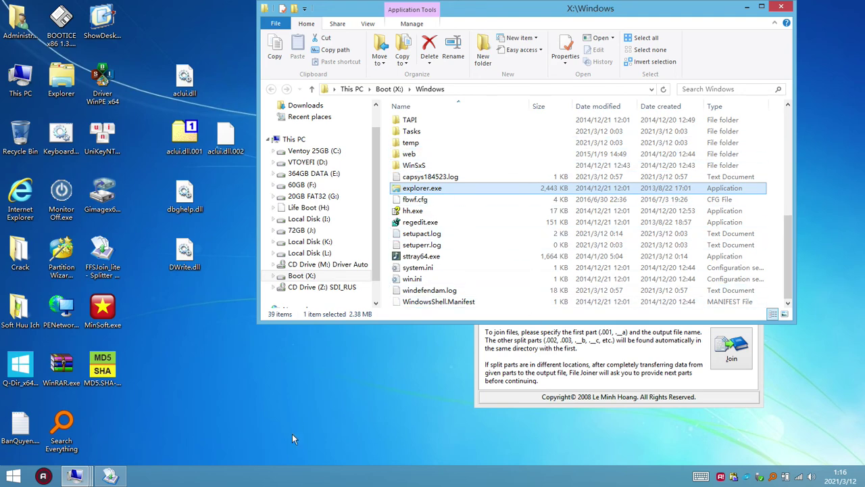
{"action": "left_click", "coordinate": [257, 402]}
{"action": "type", "text": "dw"}
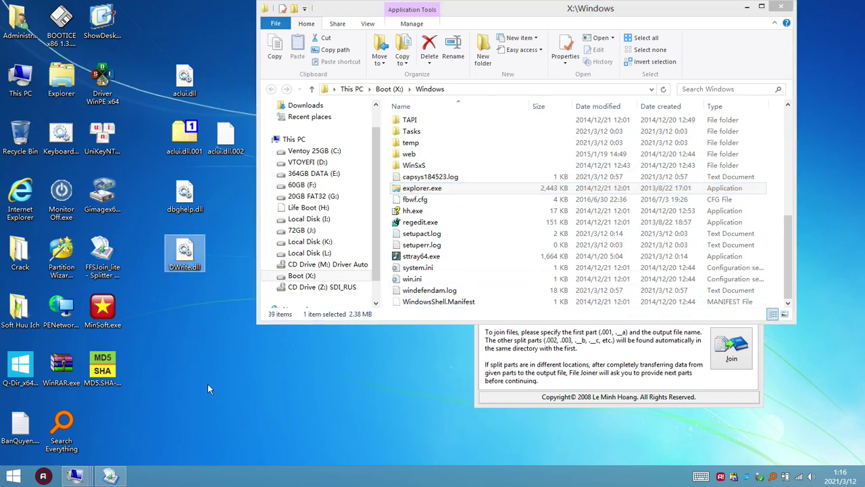
{"action": "left_click", "coordinate": [207, 384]}
- Open Task Manager from the taskbar at full height and select the Windows Explorer process
{"action": "right_click", "coordinate": [272, 481]}
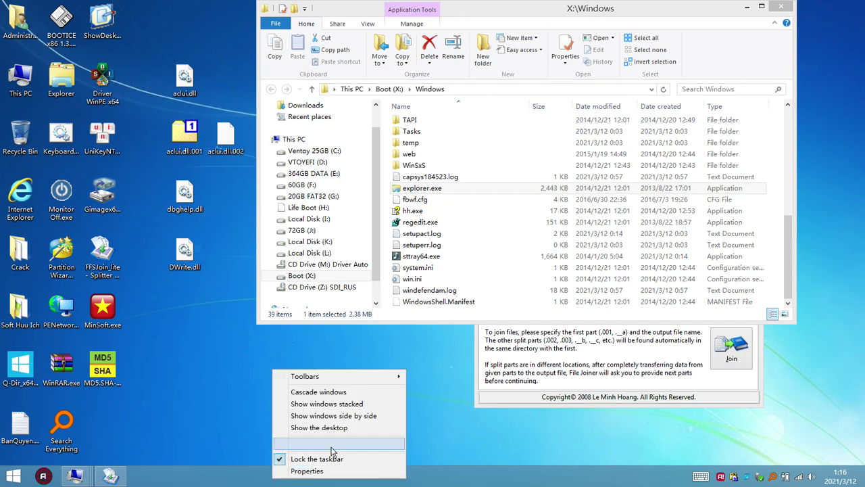
{"action": "left_click", "coordinate": [307, 444]}
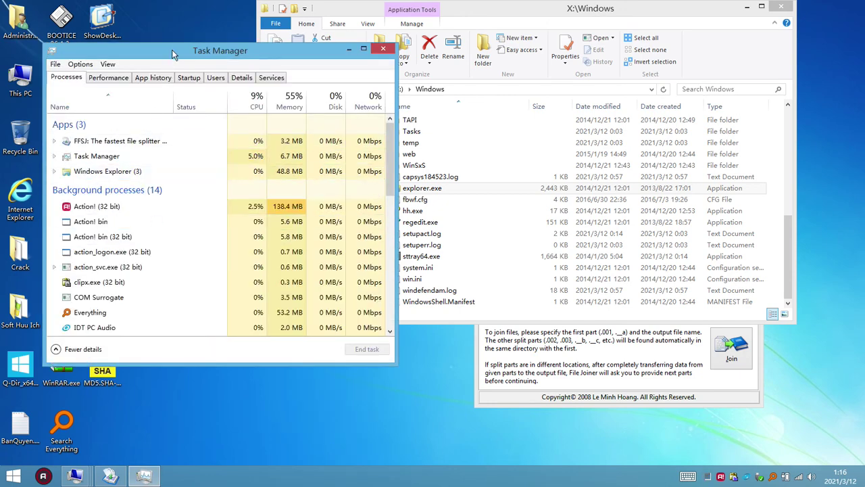
{"action": "double_click", "coordinate": [173, 42]}
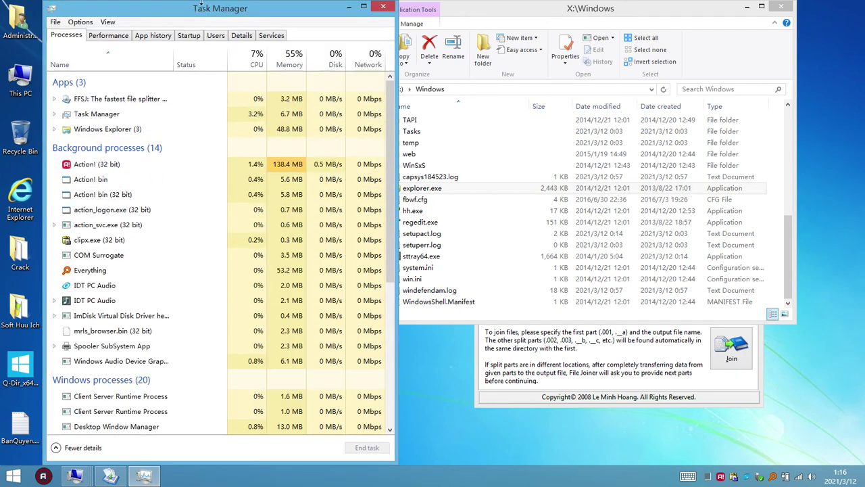
{"action": "left_click", "coordinate": [165, 240]}
{"action": "left_click", "coordinate": [131, 130]}
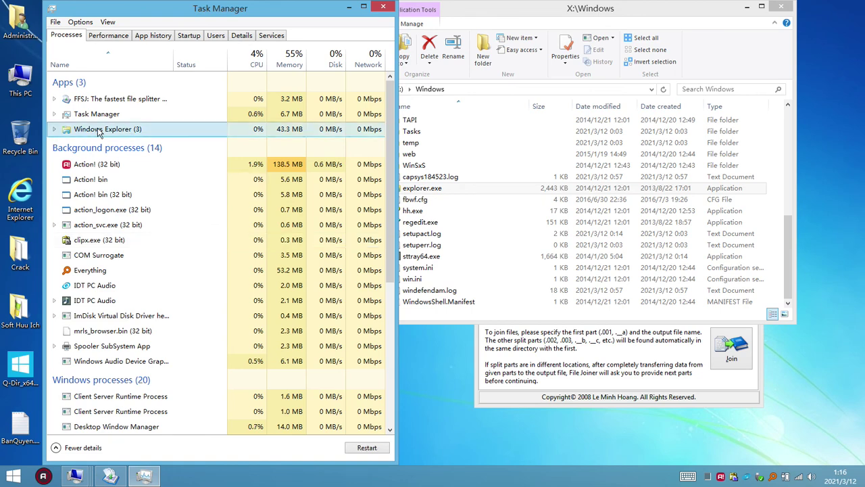
{"action": "right_click", "coordinate": [98, 130]}
- Open the X:\Windows folder holding explorer.exe from the process, locate explorer.exe, and close the folder
{"action": "left_click", "coordinate": [159, 212]}
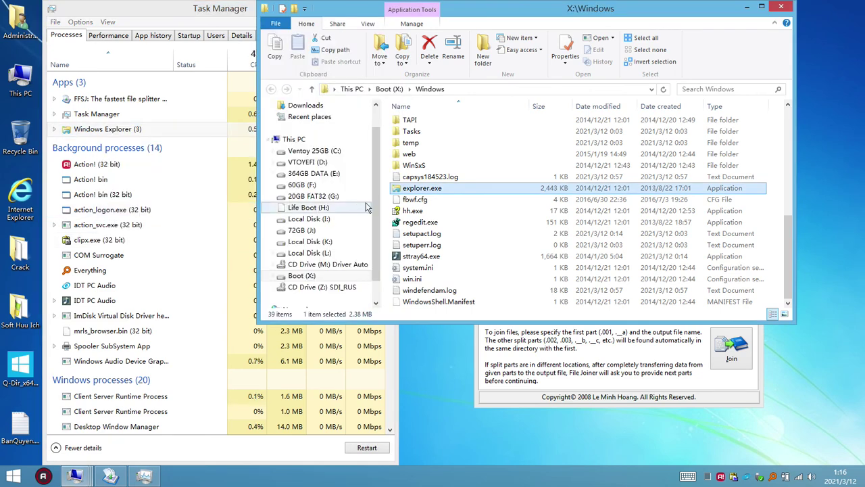
{"action": "left_click", "coordinate": [780, 7]}
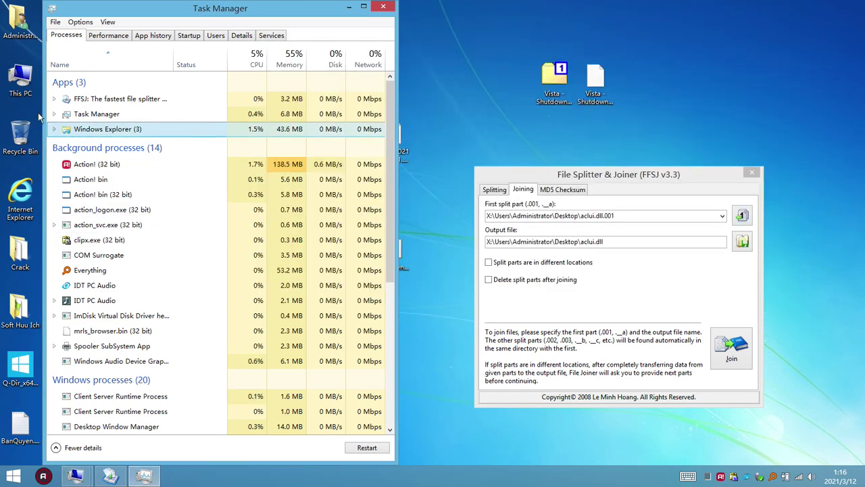
{"action": "right_click", "coordinate": [108, 130]}
{"action": "left_click", "coordinate": [177, 212]}
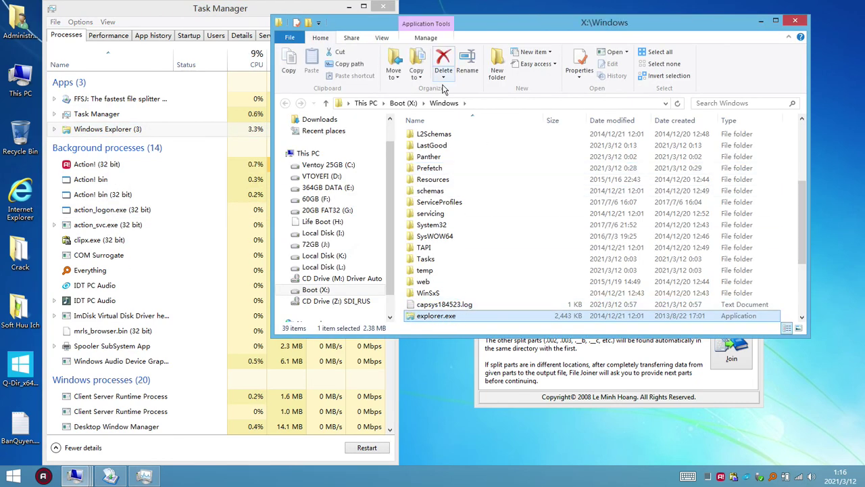
{"action": "left_click", "coordinate": [476, 105]}
{"action": "left_click", "coordinate": [448, 316]}
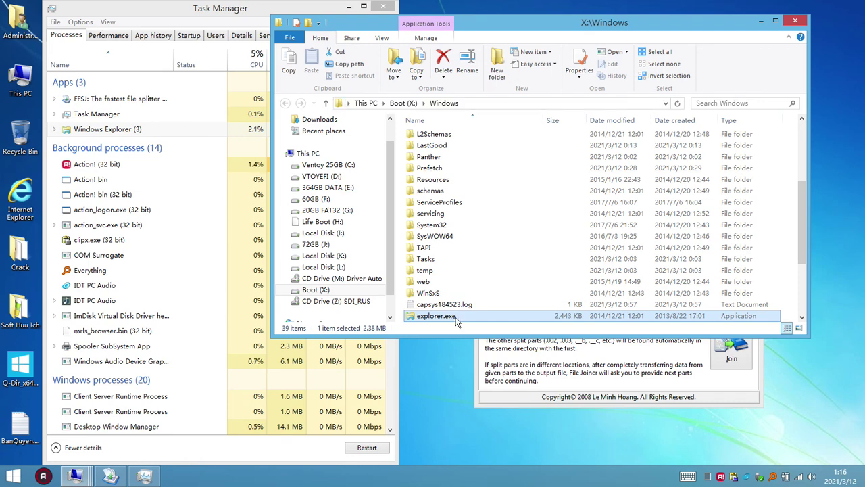
{"action": "left_click", "coordinate": [794, 21]}
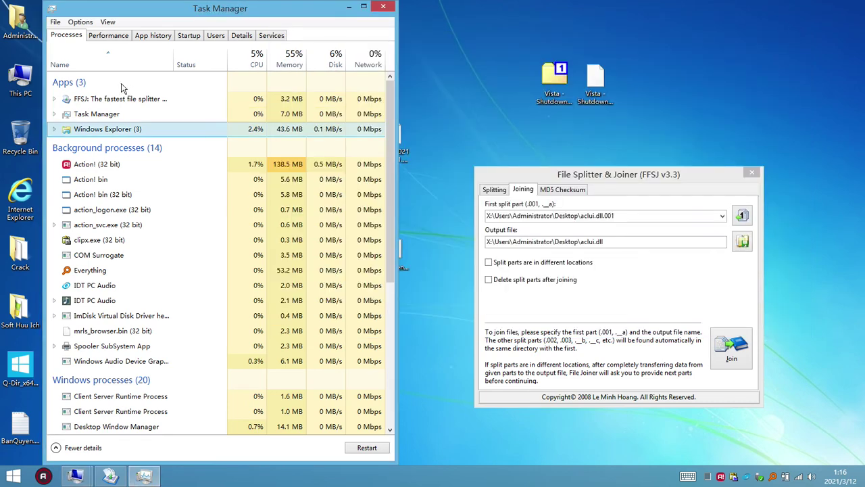
- End the Windows Explorer process and close Task Manager
{"action": "right_click", "coordinate": [124, 136]}
{"action": "left_click", "coordinate": [169, 160]}
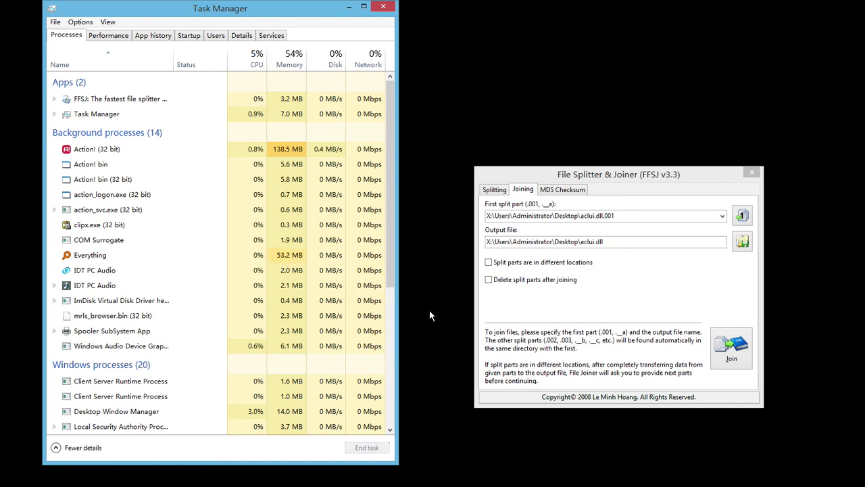
{"action": "left_click", "coordinate": [380, 8]}
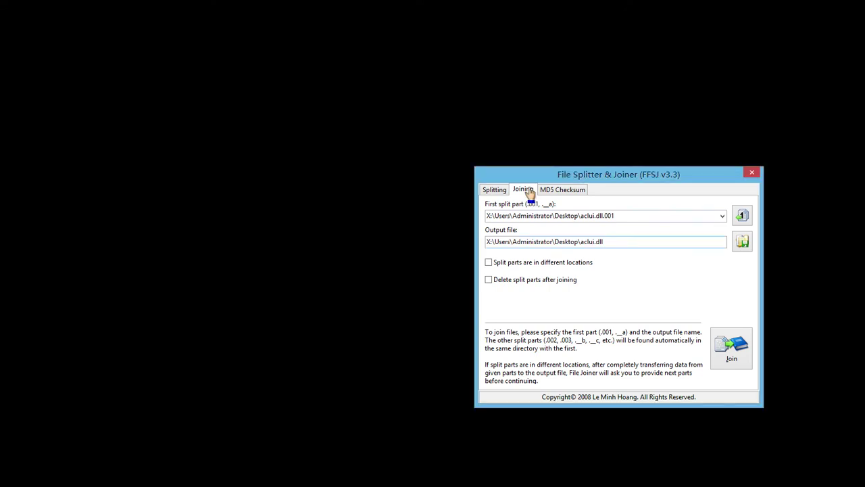
- Open the first-part file picker, move it aside to see the joiner, then close it
{"action": "left_click", "coordinate": [740, 215]}
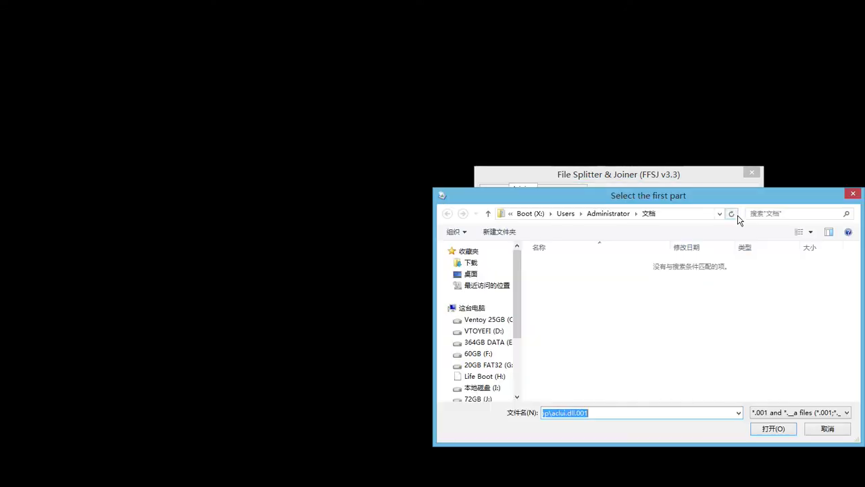
{"action": "left_click_drag", "start_coordinate": [525, 198], "coordinate": [262, 128]}
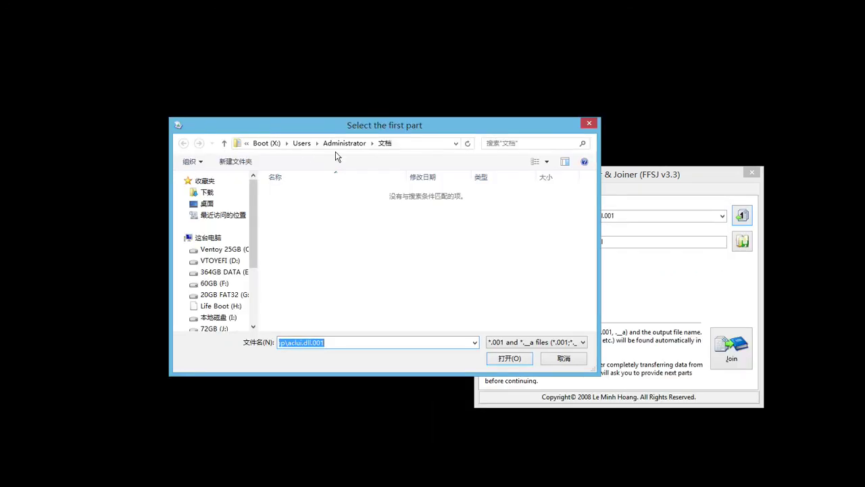
{"action": "left_click", "coordinate": [589, 124]}
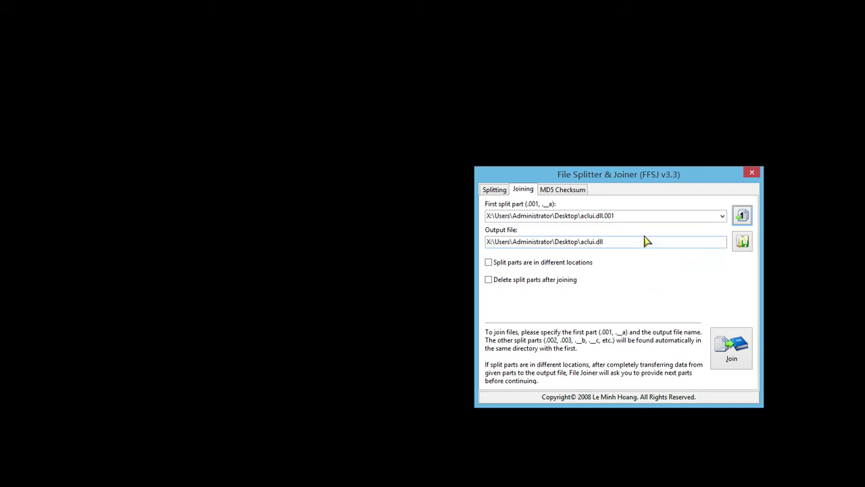
- Reopen the first-part picker, browse the Boot (X:) drive and look through the file type filters without changing them
{"action": "left_click", "coordinate": [742, 216]}
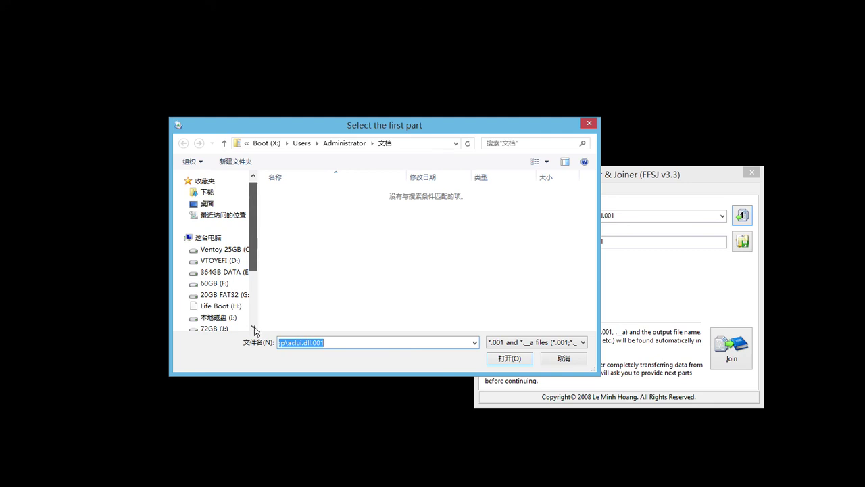
{"action": "scroll", "coordinate": [255, 327], "scroll_direction": "down", "scroll_amount": 3}
{"action": "left_click", "coordinate": [215, 278]}
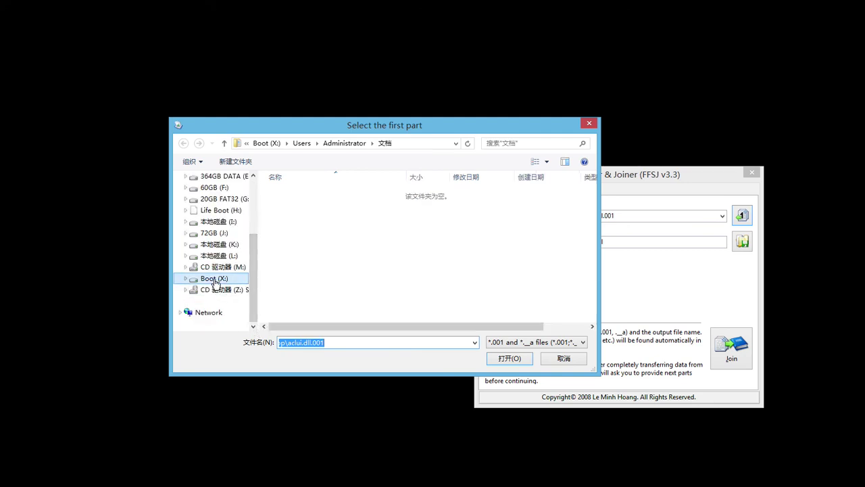
{"action": "left_click", "coordinate": [530, 342]}
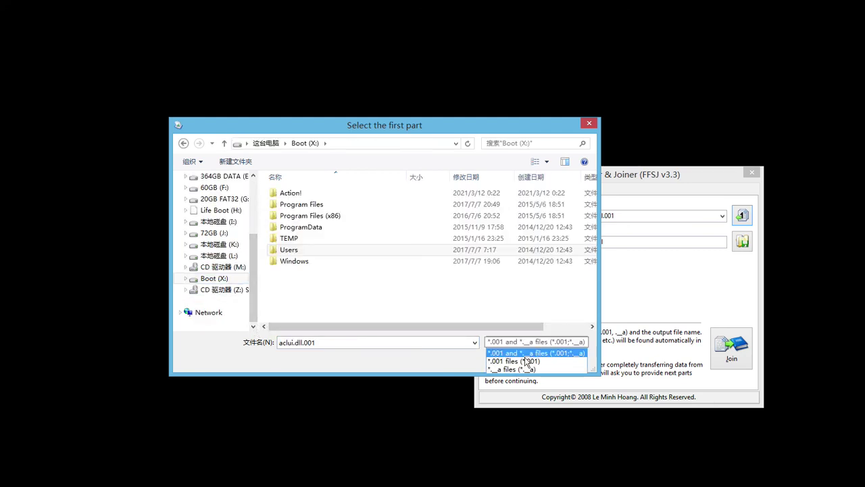
{"action": "left_click", "coordinate": [528, 342]}
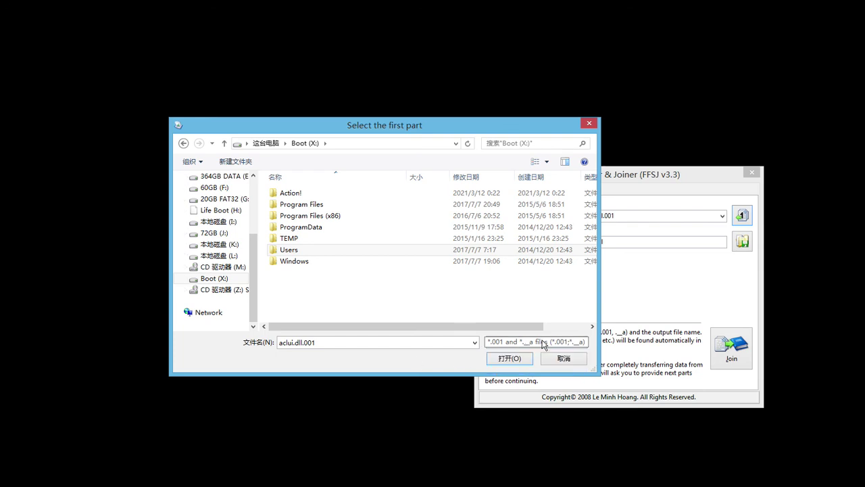
{"action": "left_click", "coordinate": [543, 344]}
{"action": "left_click", "coordinate": [415, 295]}
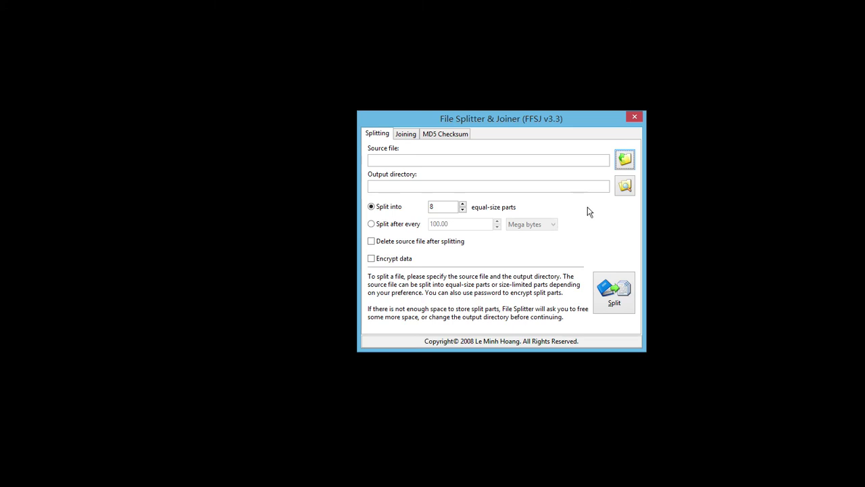
- Open the source file picker with all files shown, browse the Boot (X:) drive, and maximize it
{"action": "key", "text": "shift+Tab"}
{"action": "left_click", "coordinate": [626, 161]}
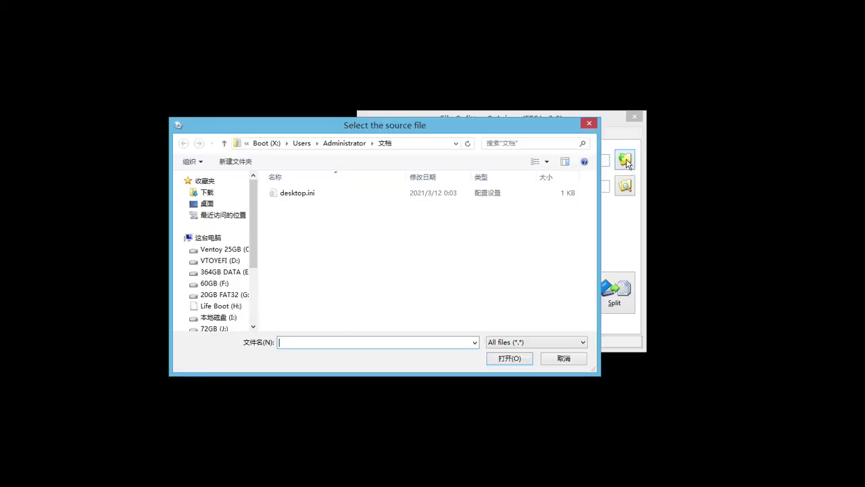
{"action": "left_click", "coordinate": [521, 344]}
{"action": "left_click", "coordinate": [507, 352]}
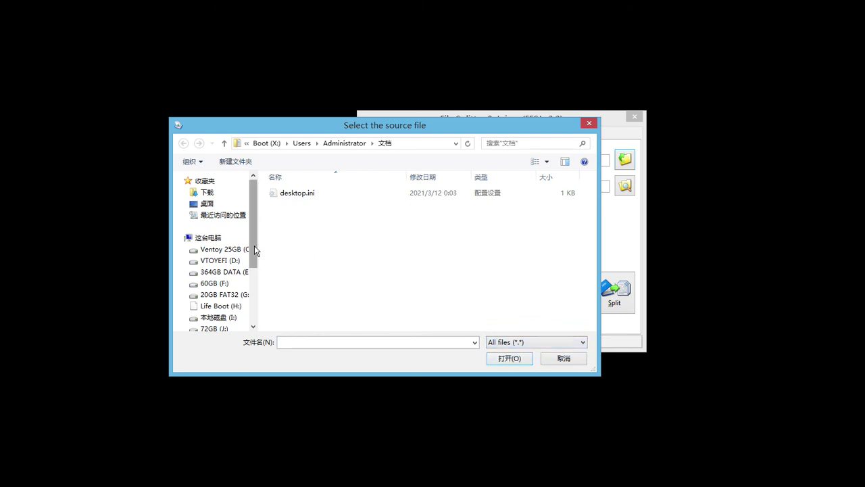
{"action": "scroll", "coordinate": [253, 315], "scroll_direction": "down", "scroll_amount": 3}
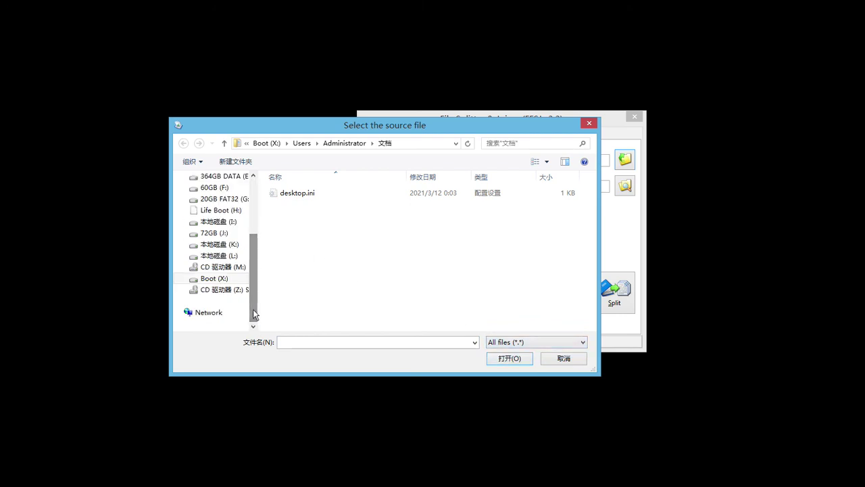
{"action": "left_click", "coordinate": [205, 281]}
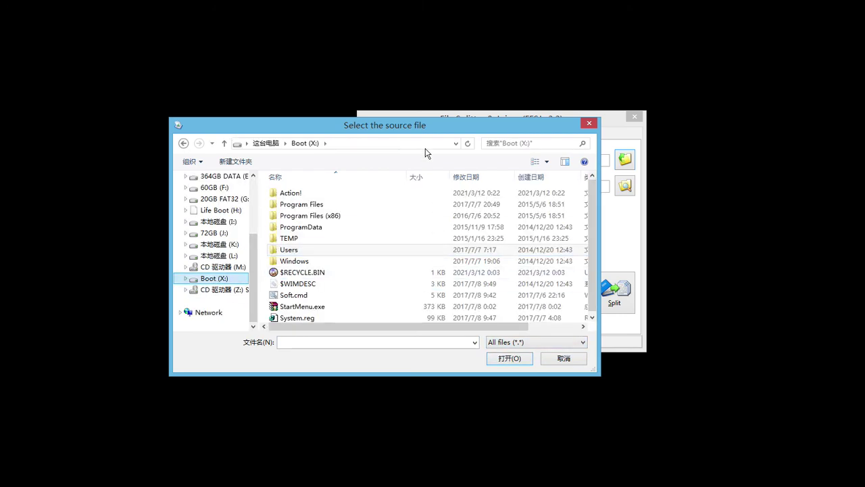
{"action": "double_click", "coordinate": [438, 125]}
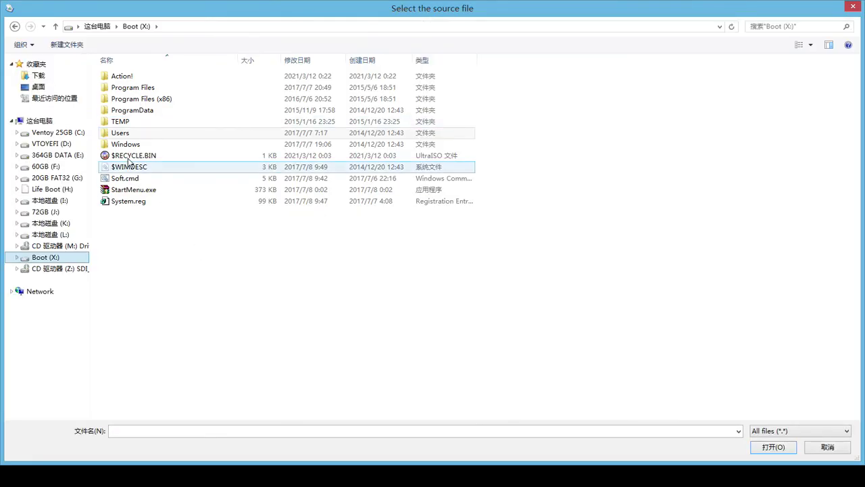
- In the Windows folder, run explorer.exe as administrator and close the source file picker
{"action": "double_click", "coordinate": [135, 144]}
{"action": "left_click", "coordinate": [139, 327]}
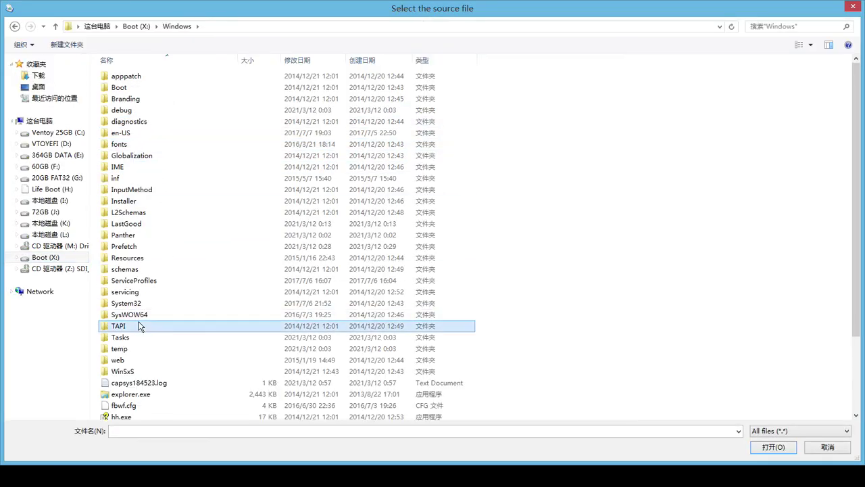
{"action": "right_click", "coordinate": [144, 397]}
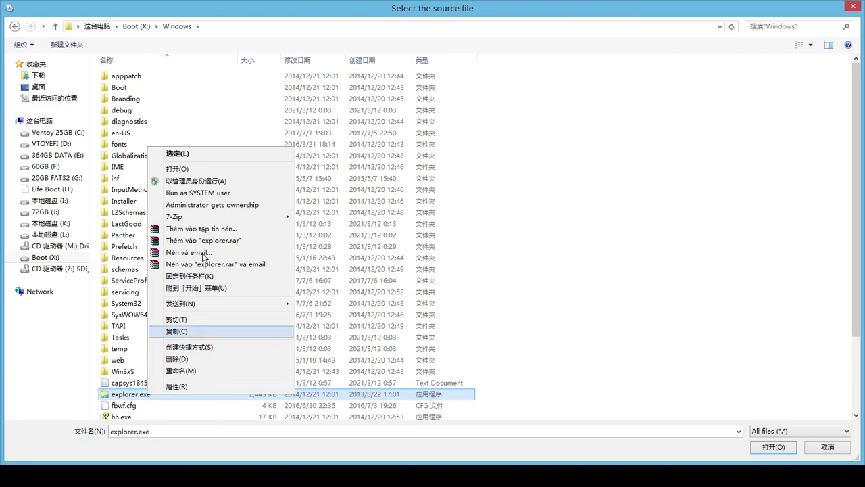
{"action": "left_click", "coordinate": [199, 181]}
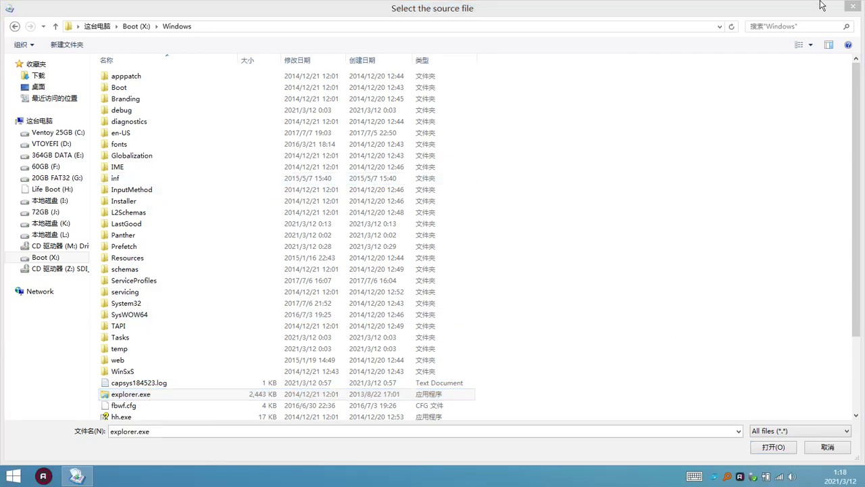
{"action": "left_click", "coordinate": [854, 5]}
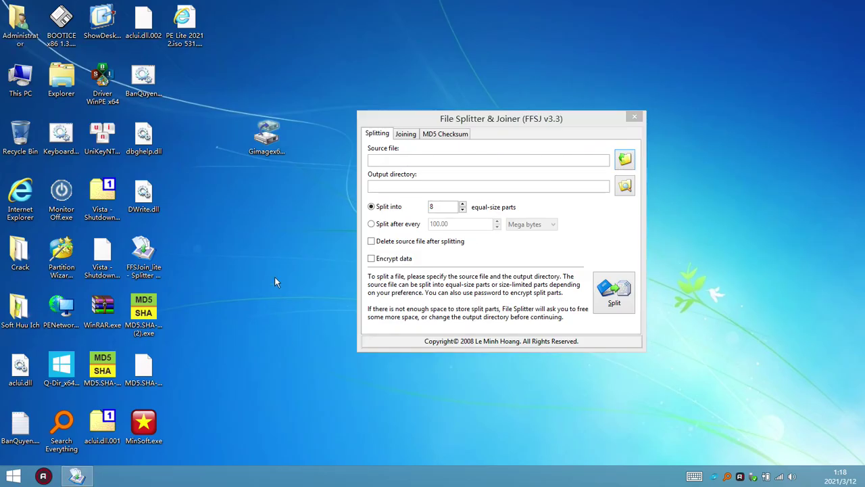
- Refresh the desktop twice, move the splitter window up-right, and open This PC from the desktop
{"action": "right_click", "coordinate": [274, 277]}
{"action": "left_click", "coordinate": [312, 204]}
{"action": "right_click", "coordinate": [275, 196]}
{"action": "left_click", "coordinate": [306, 204]}
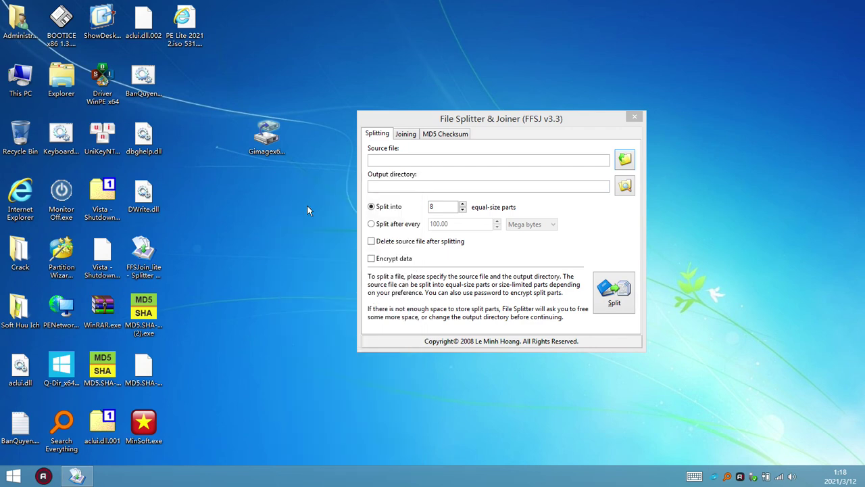
{"action": "left_click_drag", "start_coordinate": [595, 119], "coordinate": [683, 102]}
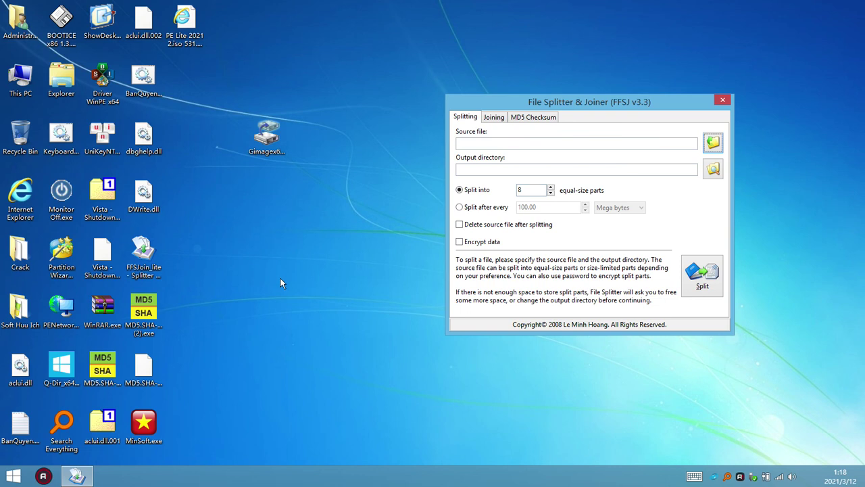
{"action": "double_click", "coordinate": [57, 82]}
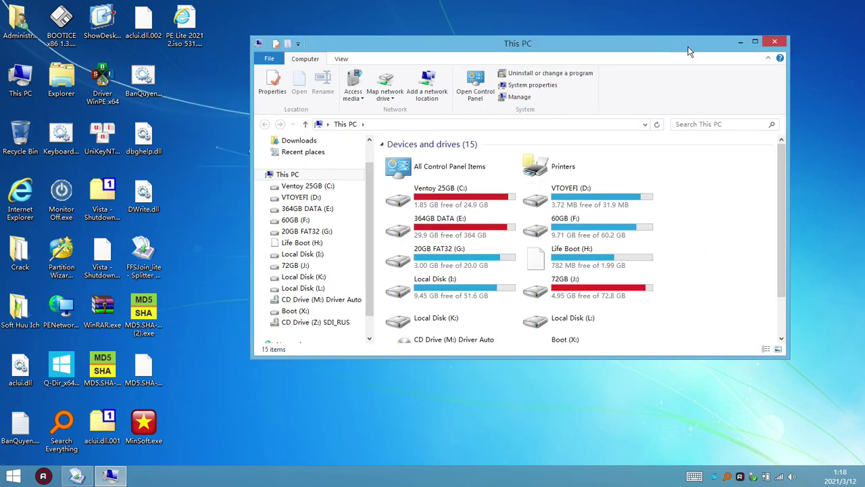
{"action": "left_click_drag", "start_coordinate": [686, 49], "coordinate": [546, 90]}
{"action": "left_click", "coordinate": [743, 185]}
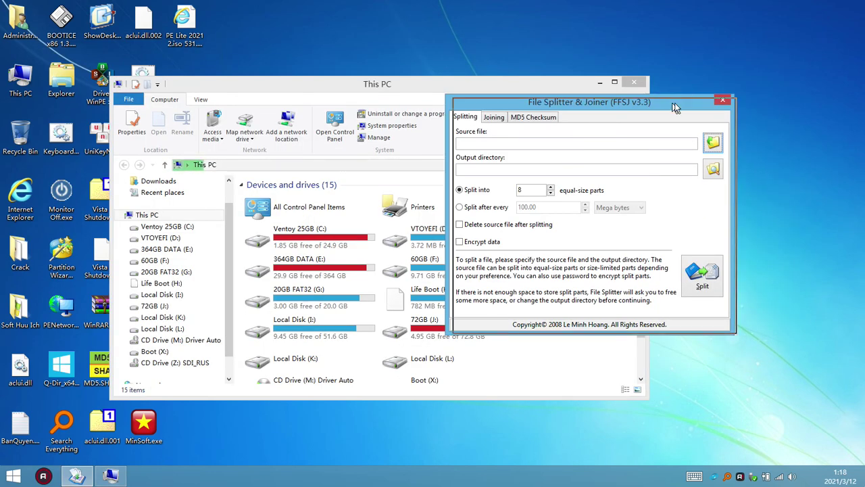
{"action": "left_click_drag", "start_coordinate": [668, 104], "coordinate": [791, 128]}
{"action": "left_click_drag", "start_coordinate": [494, 86], "coordinate": [648, 24]}
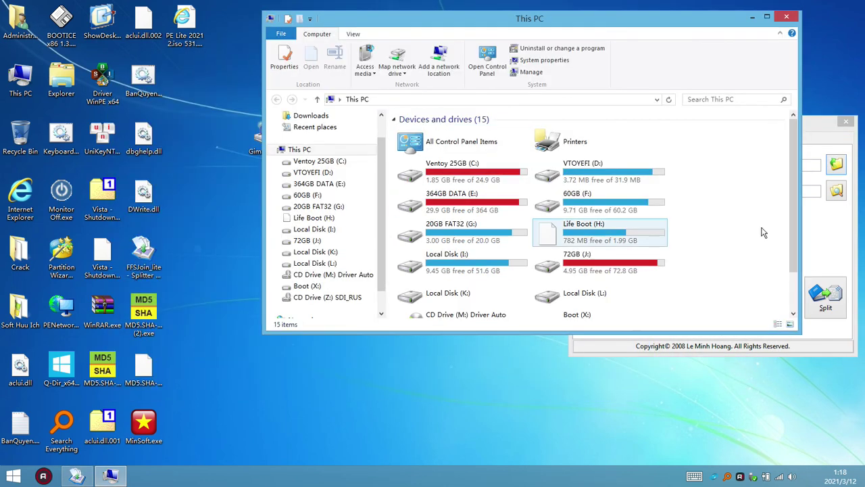
{"action": "left_click", "coordinate": [307, 288]}
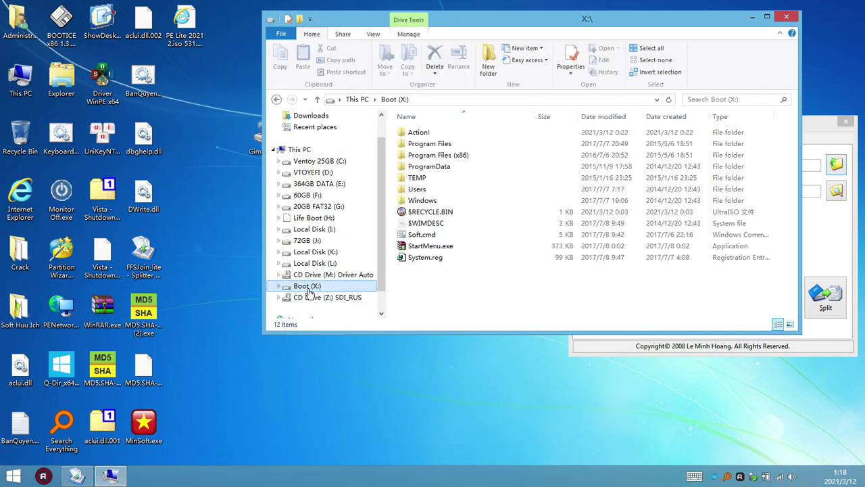
{"action": "double_click", "coordinate": [434, 200]}
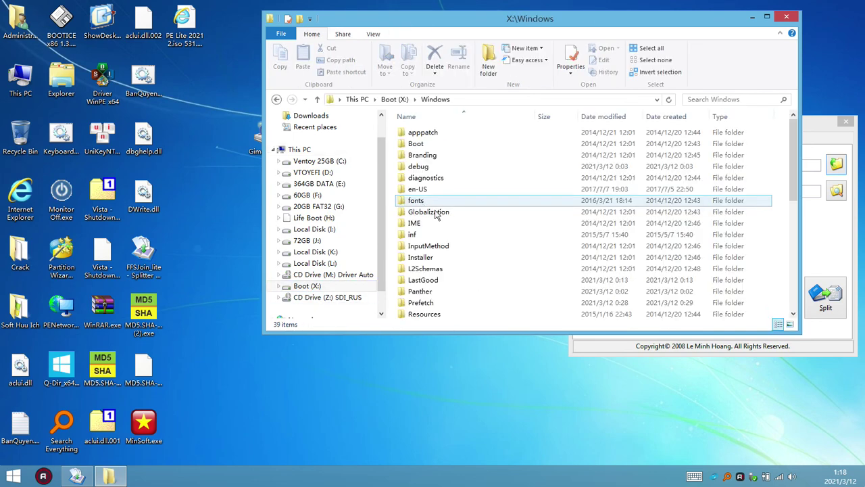
{"action": "scroll", "coordinate": [438, 294], "scroll_direction": "down", "scroll_amount": 3}
{"action": "double_click", "coordinate": [443, 270]}
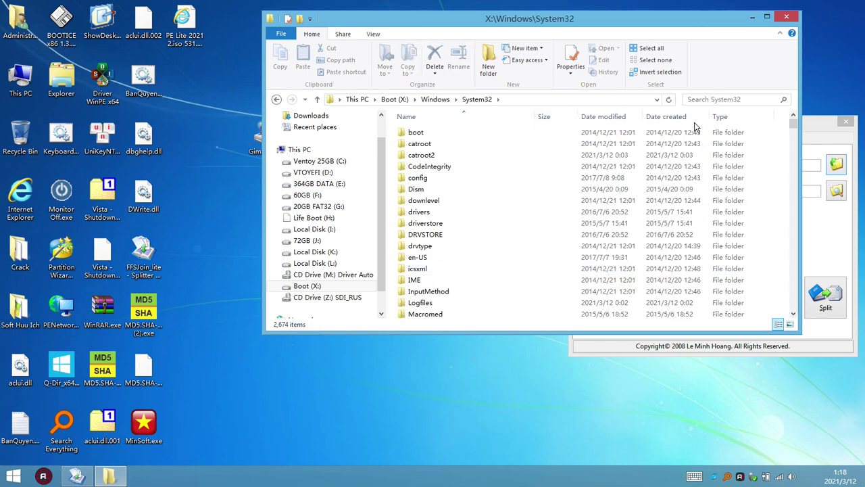
{"action": "left_click", "coordinate": [730, 116]}
{"action": "left_click", "coordinate": [767, 17]}
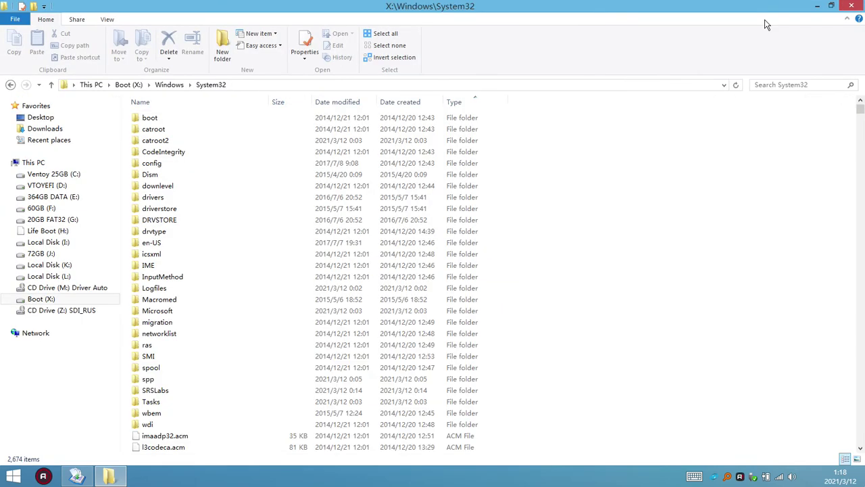
{"action": "left_click", "coordinate": [281, 321]}
{"action": "scroll", "coordinate": [291, 338], "scroll_direction": "down", "scroll_amount": 6}
{"action": "scroll", "coordinate": [303, 356], "scroll_direction": "down", "scroll_amount": 13}
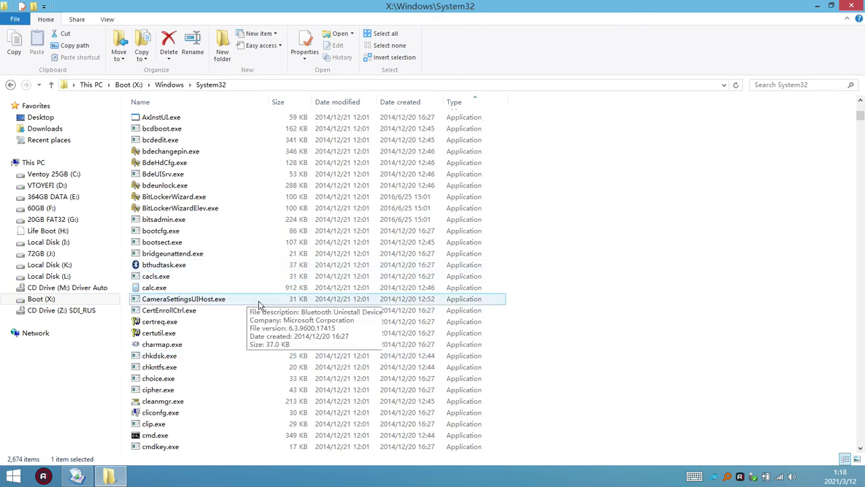
{"action": "scroll", "coordinate": [261, 305], "scroll_direction": "down", "scroll_amount": 5}
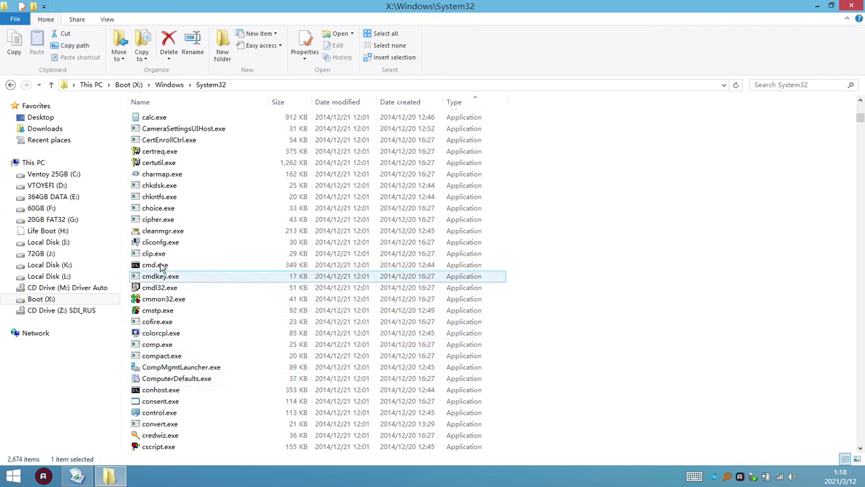
{"action": "scroll", "coordinate": [234, 338], "scroll_direction": "down", "scroll_amount": 5}
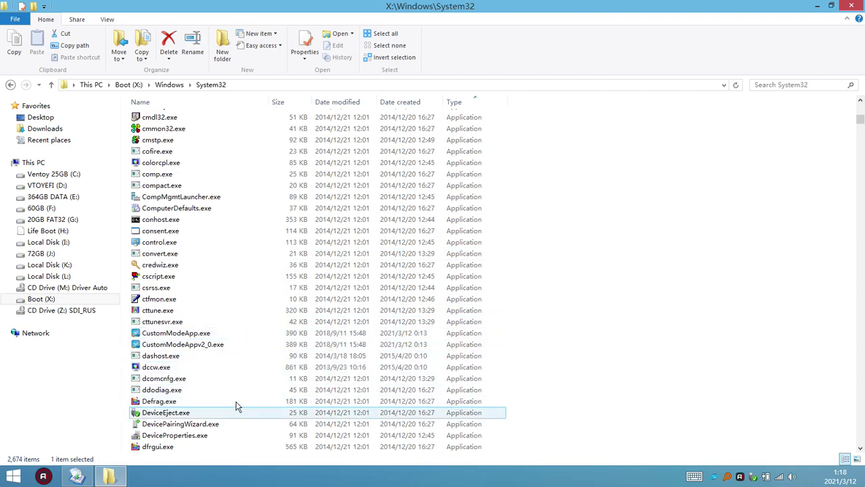
{"action": "scroll", "coordinate": [357, 327], "scroll_direction": "down", "scroll_amount": 13}
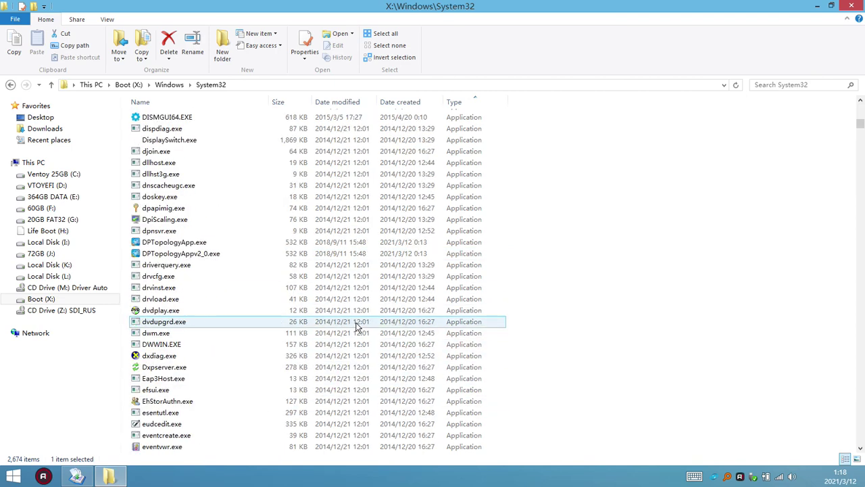
{"action": "scroll", "coordinate": [357, 328], "scroll_direction": "down", "scroll_amount": 4}
{"action": "scroll", "coordinate": [356, 328], "scroll_direction": "up", "scroll_amount": 20}
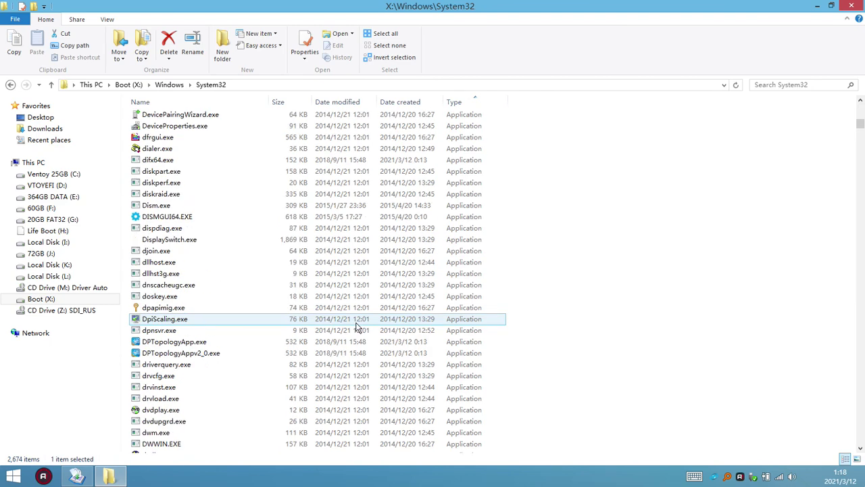
{"action": "left_click", "coordinate": [851, 7]}
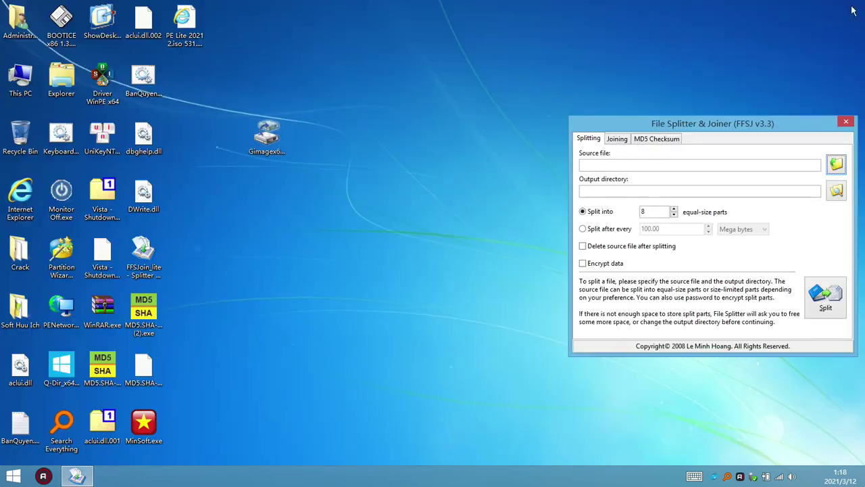
- Group dbghelp.dll, DWrite.dll and aclui.dll mid-desktop, then shift the FFSJ window up-left
{"action": "left_click", "coordinate": [144, 202]}
{"action": "left_click", "coordinate": [143, 139], "text": "ctrl"}
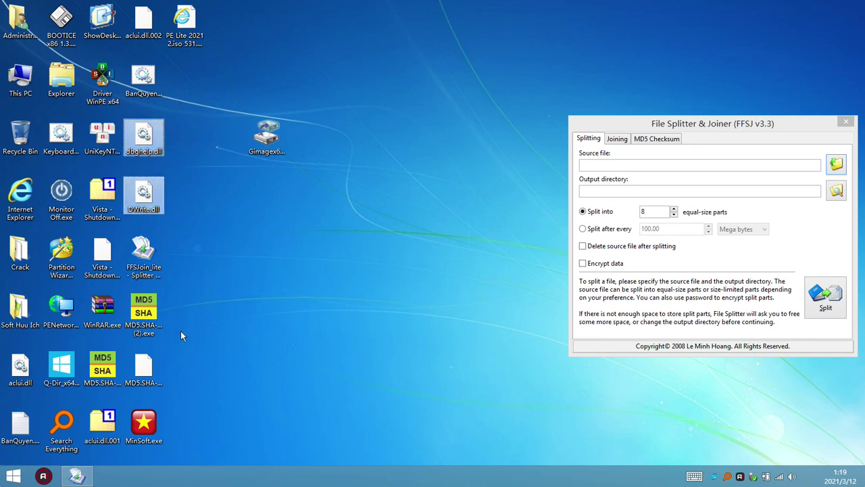
{"action": "left_click", "coordinate": [20, 368], "text": "ctrl"}
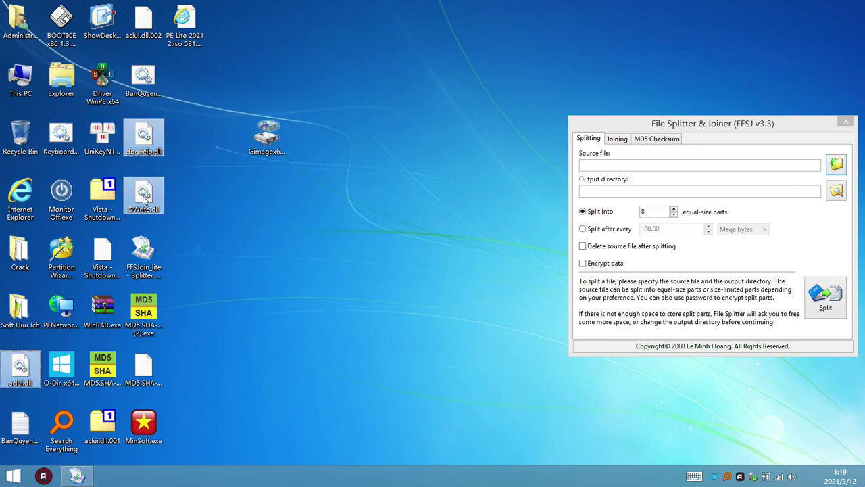
{"action": "left_click_drag", "start_coordinate": [154, 196], "coordinate": [409, 235]}
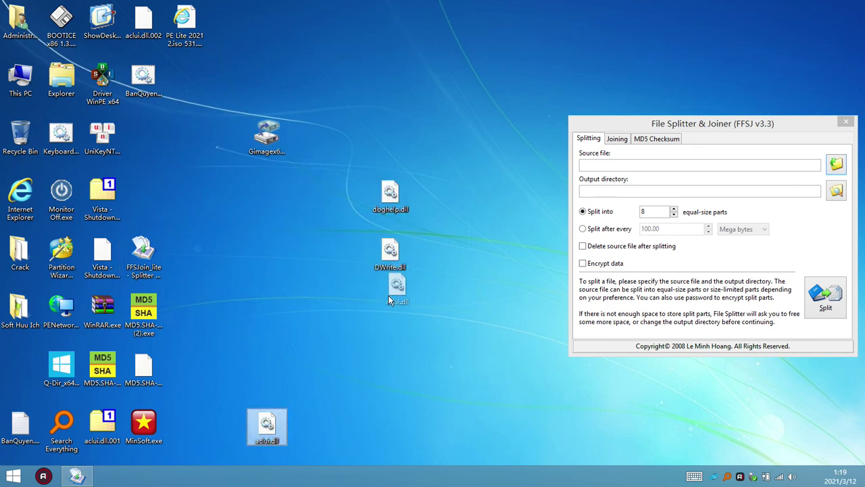
{"action": "left_click_drag", "start_coordinate": [378, 180], "coordinate": [422, 349]}
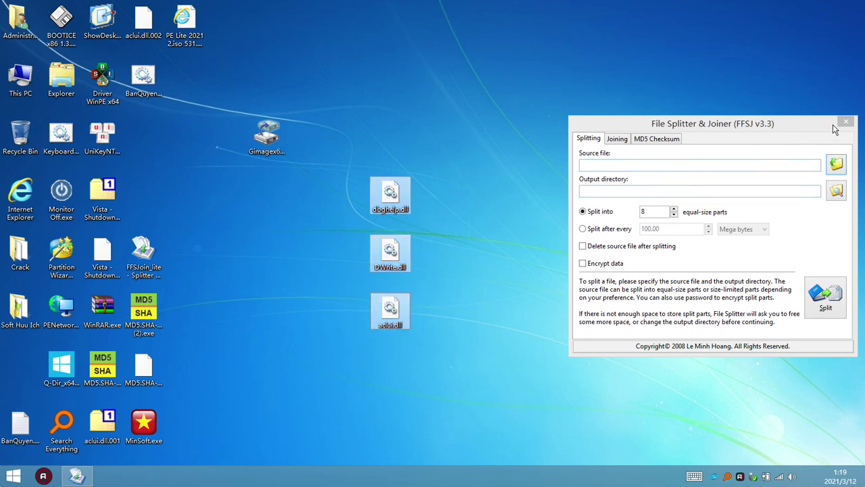
{"action": "left_click_drag", "start_coordinate": [789, 122], "coordinate": [652, 87]}
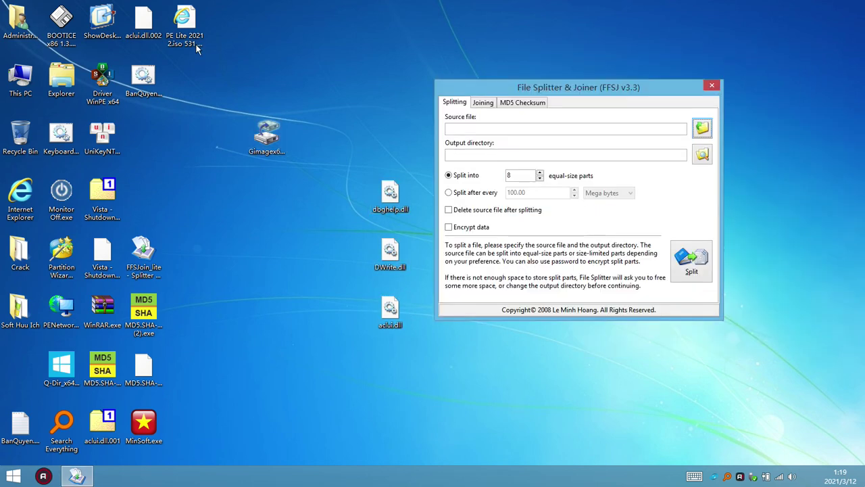